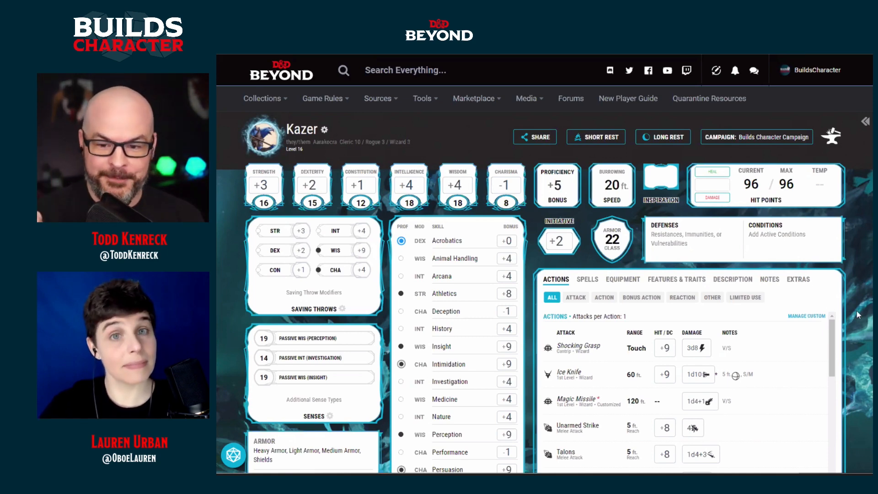
# Step: Open spell management from the character's spell list
pyautogui.scroll(-1, 856, 314)
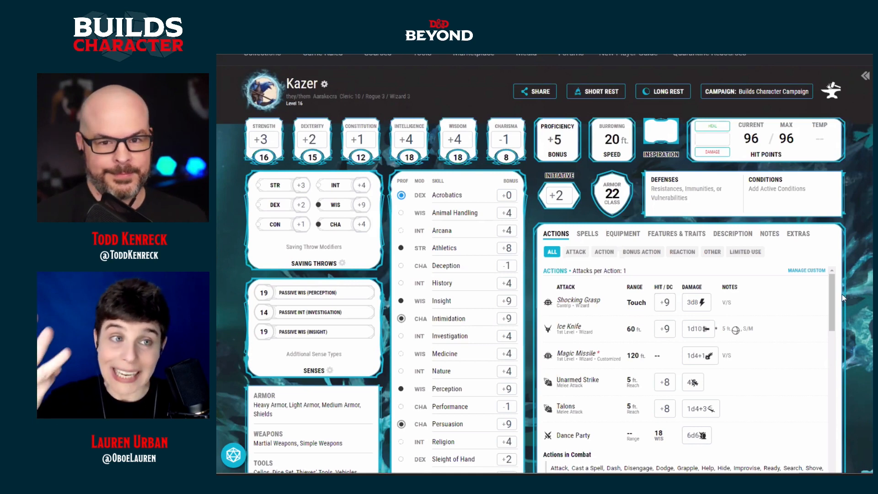
pyautogui.scroll(-1, 586, 215)
pyautogui.click(588, 199)
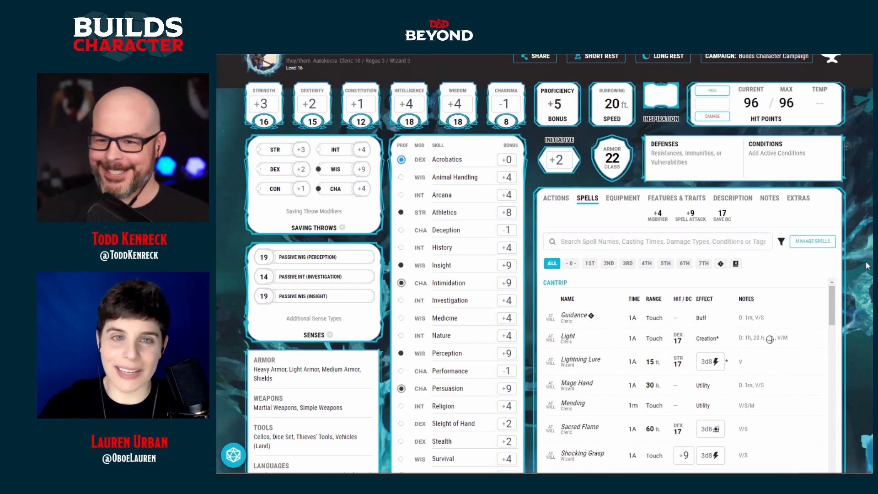
pyautogui.scroll(1, 858, 267)
pyautogui.scroll(-2, 858, 268)
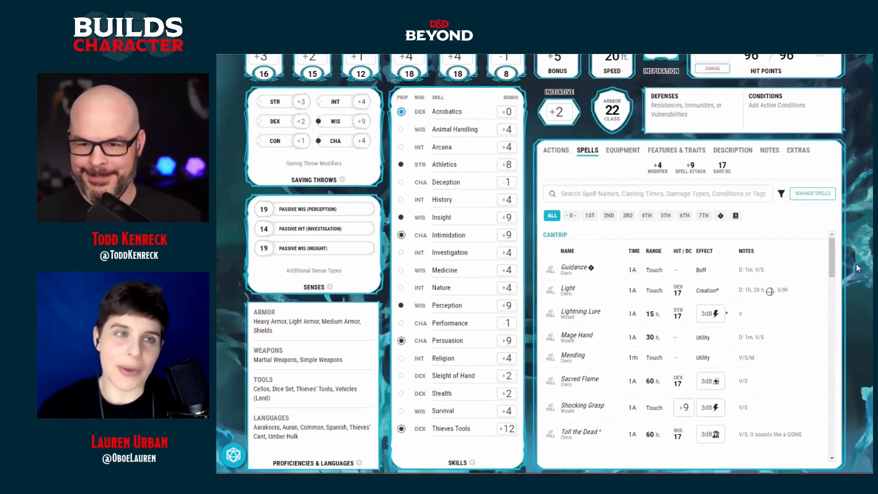
pyautogui.click(816, 194)
pyautogui.scroll(1, 819, 285)
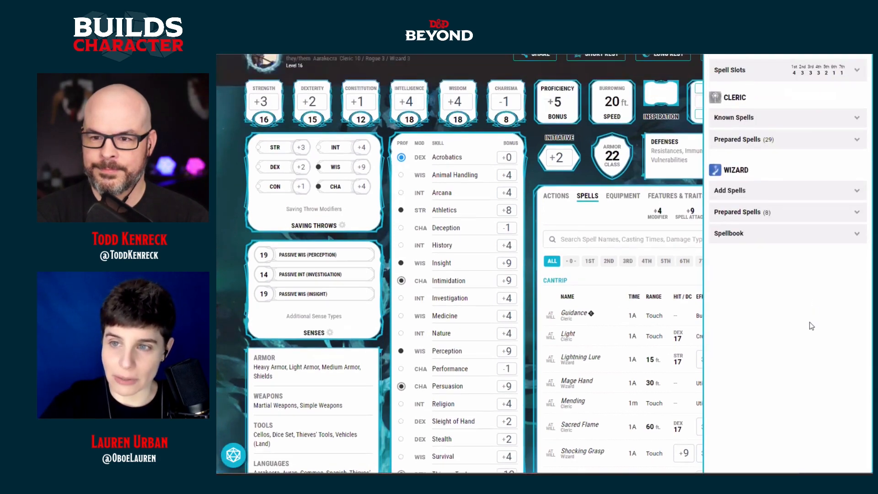
pyautogui.scroll(2, 809, 325)
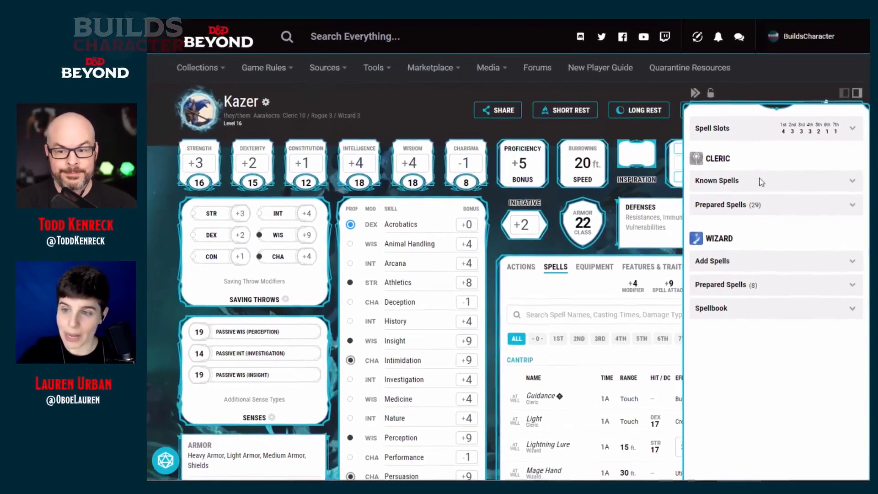
# Step: Expand the cleric's known spells and examine the cantrip, prepared and known spell limits and the spell name filter
pyautogui.click(775, 200)
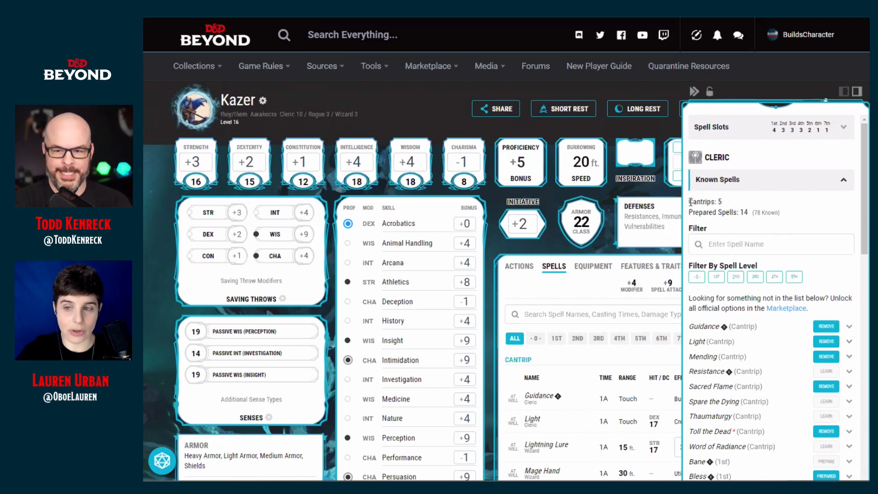
pyautogui.moveTo(689, 202); pyautogui.dragTo(742, 213)
pyautogui.click(768, 214)
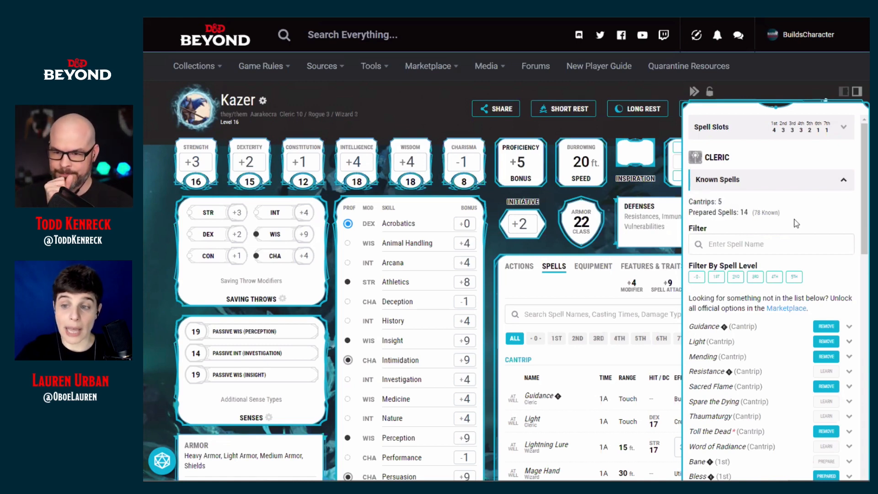
pyautogui.moveTo(752, 212); pyautogui.dragTo(772, 212)
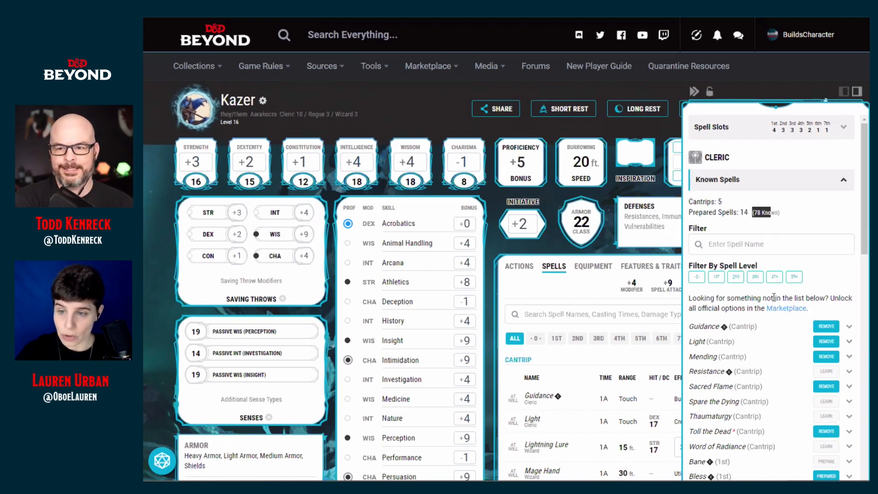
pyautogui.click(741, 250)
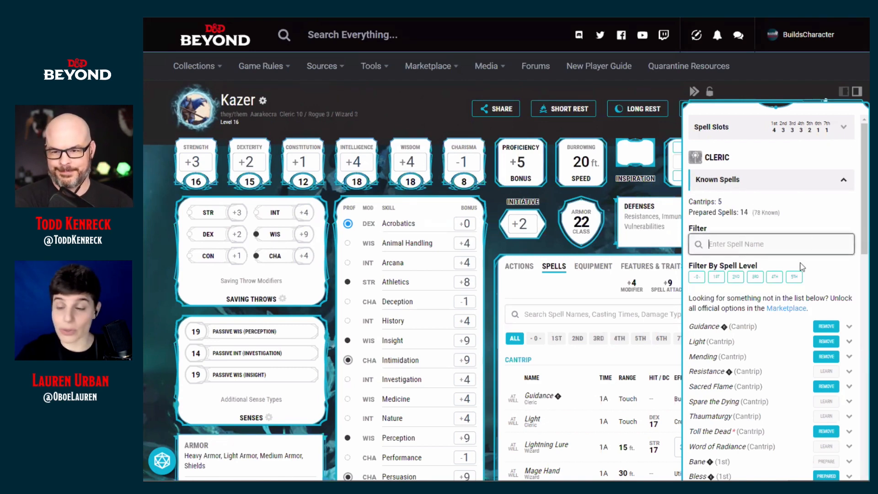
# Step: Look through the cleric's known spells, filter them to cantrips only, and clear that filter
pyautogui.scroll(-5, 740, 251)
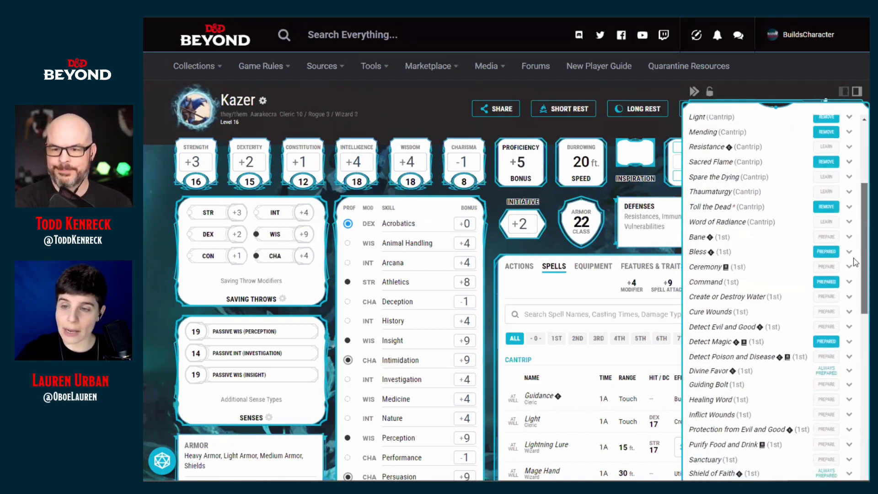
pyautogui.scroll(3, 713, 206)
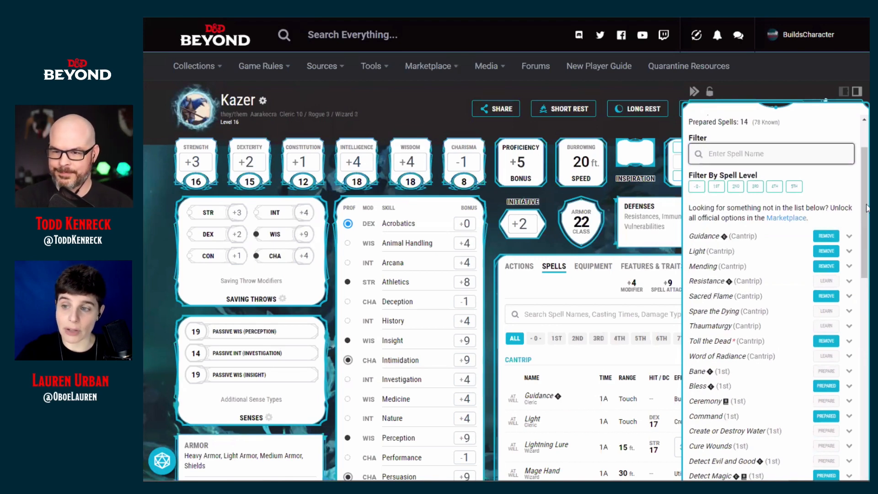
pyautogui.scroll(2, 706, 210)
pyautogui.click(693, 277)
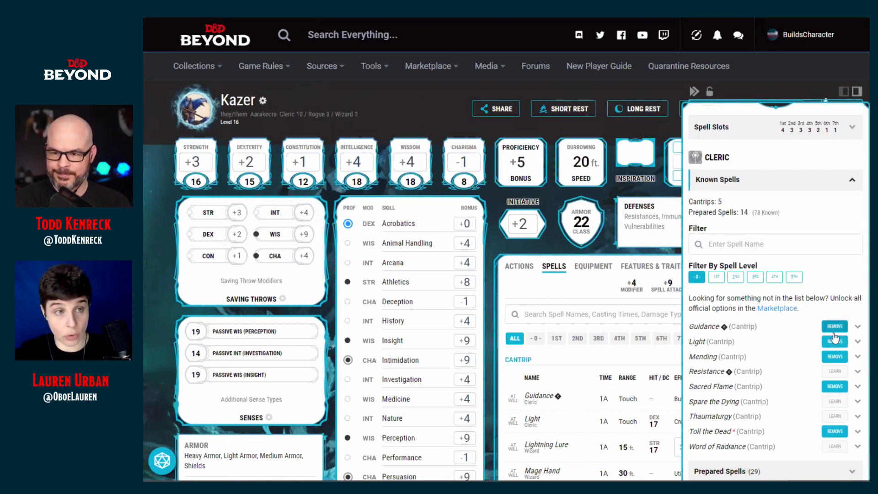
pyautogui.click(698, 278)
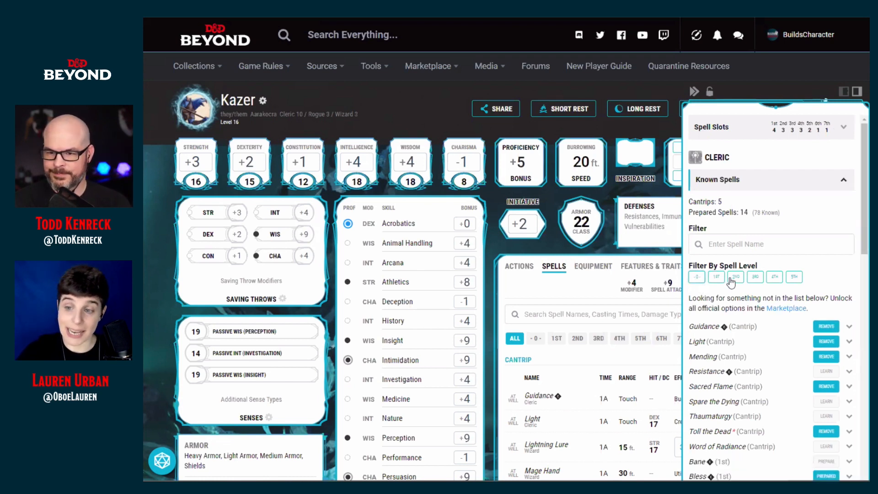
# Step: Filter the cleric's known spells to 3rd level, unprepare Create Breakfast and Coffee, and prepare Feign Death instead
pyautogui.click(755, 276)
pyautogui.scroll(-2, 866, 236)
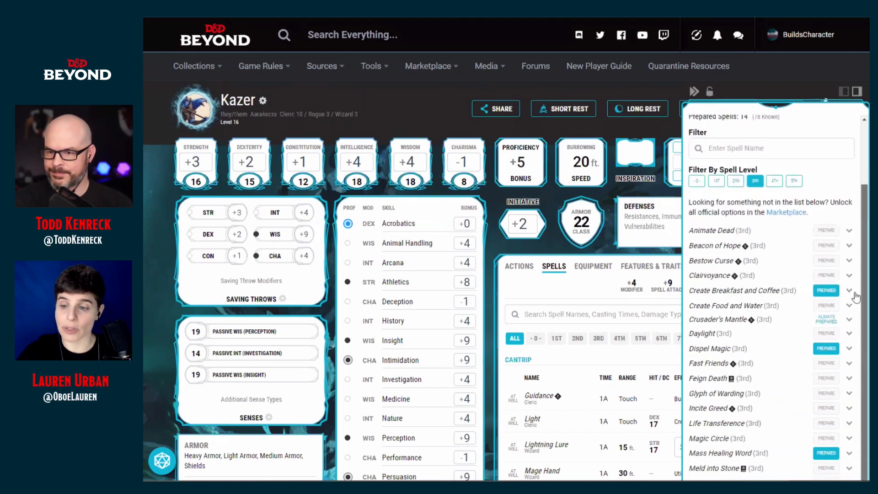
pyautogui.click(827, 293)
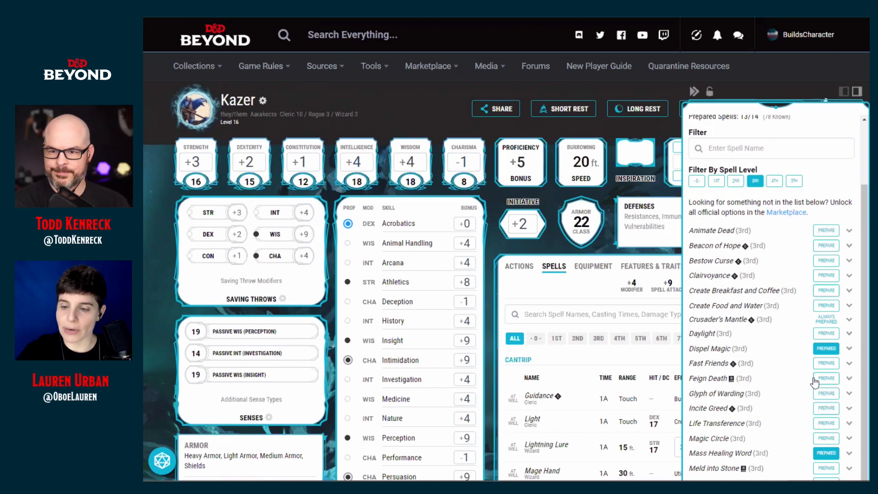
pyautogui.click(825, 380)
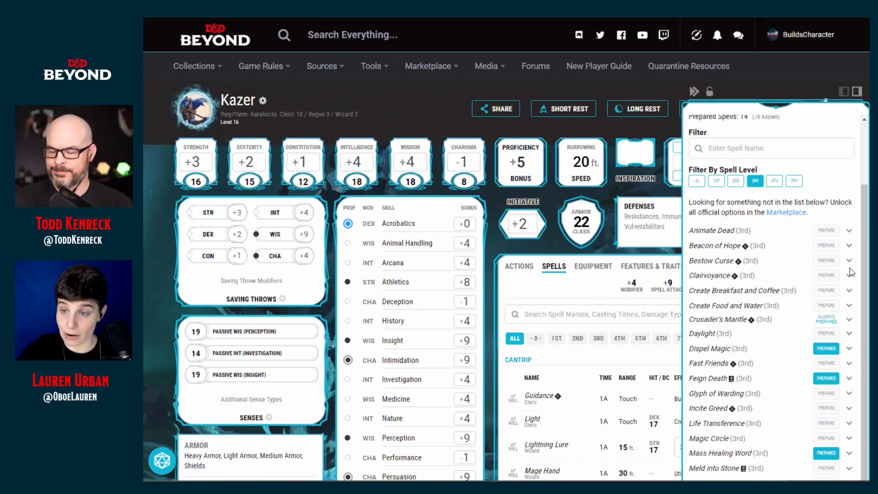
# Step: Look through the cleric's full list of 3rd-level spells, from Animate Dead to Water Walk
pyautogui.scroll(-3, 863, 208)
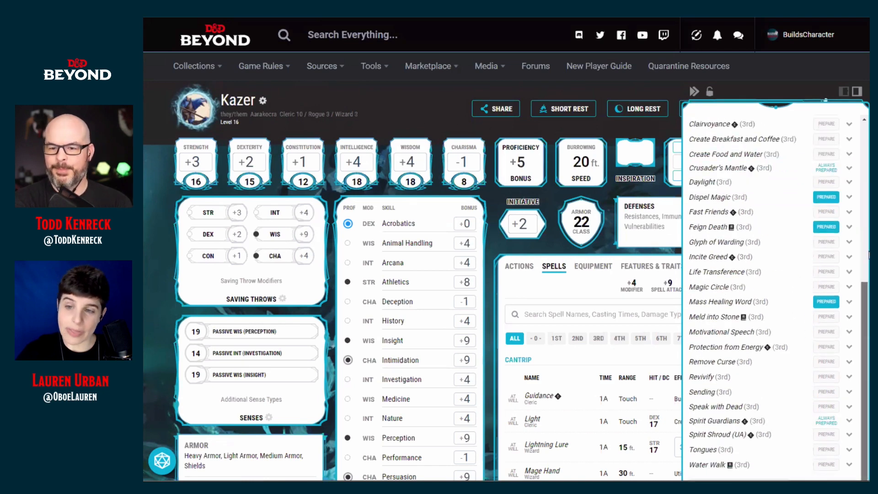
pyautogui.scroll(3, 867, 247)
pyautogui.scroll(1, 867, 246)
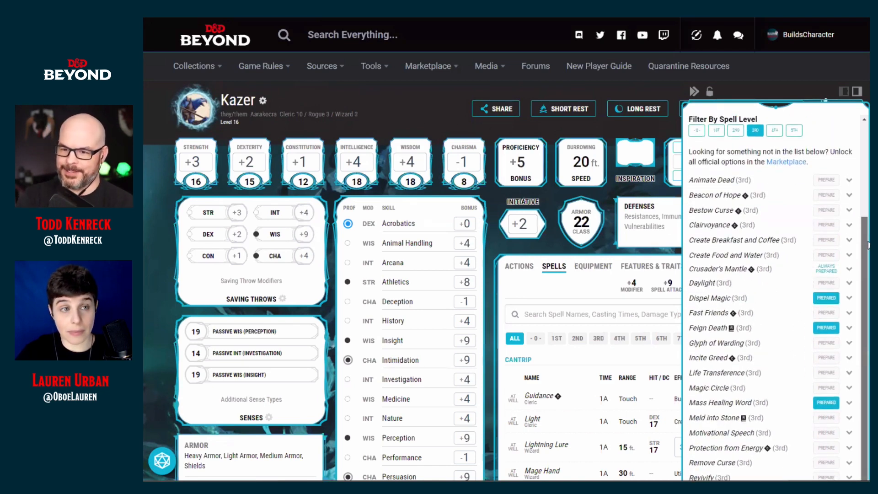
pyautogui.scroll(1, 868, 245)
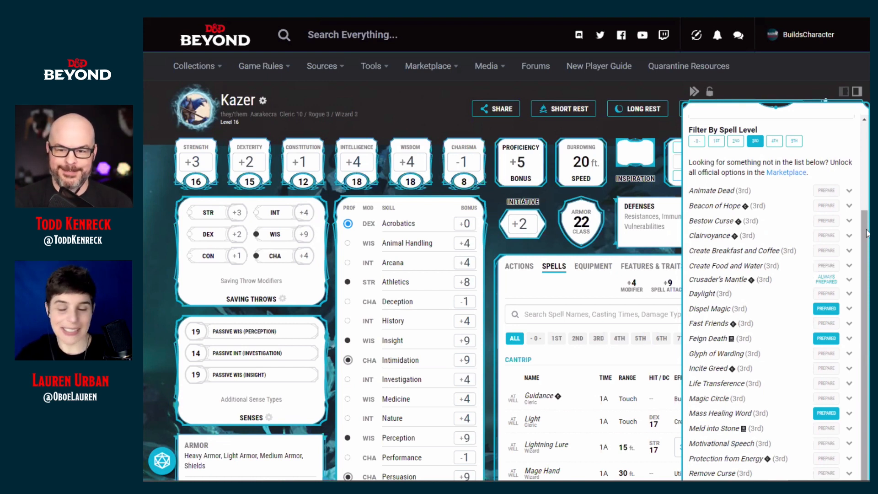
pyautogui.scroll(-1, 865, 264)
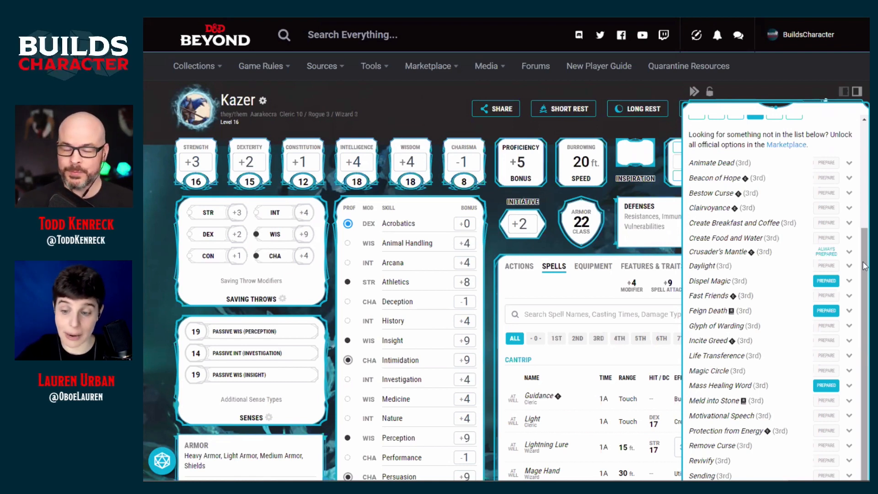
pyautogui.scroll(-2, 864, 265)
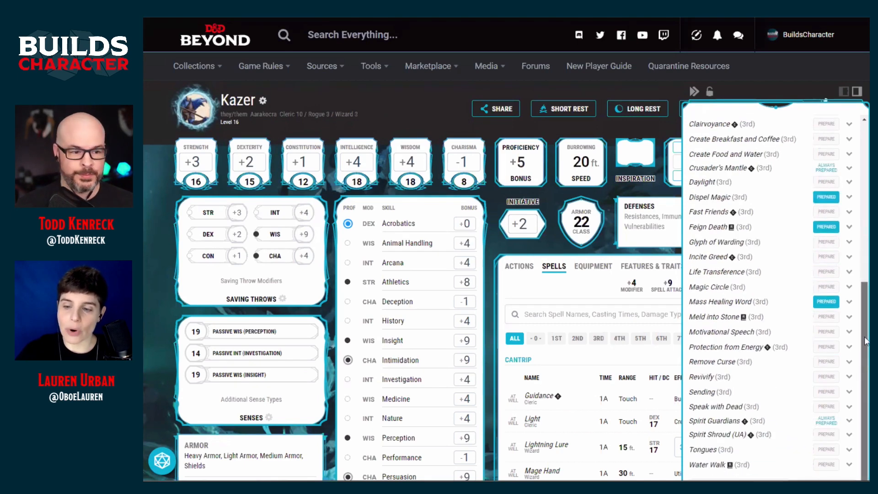
pyautogui.scroll(5, 866, 272)
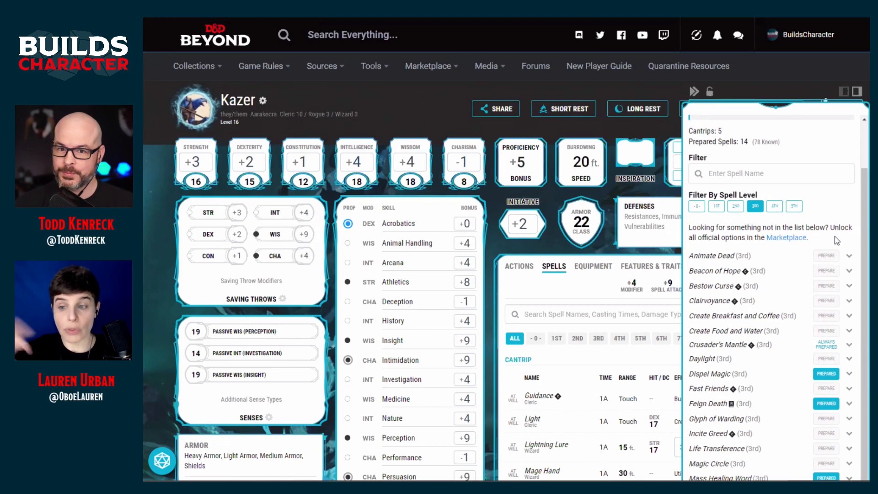
# Step: Examine the descriptions of Animate Dead and Clairvoyance in the cleric's 3rd-level spells, collapsing each one again
pyautogui.click(848, 256)
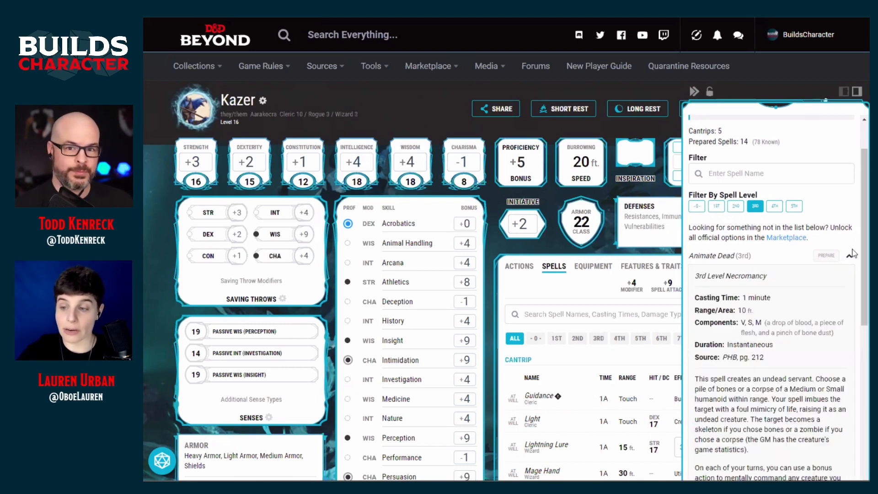
pyautogui.moveTo(864, 236); pyautogui.dragTo(866, 274)
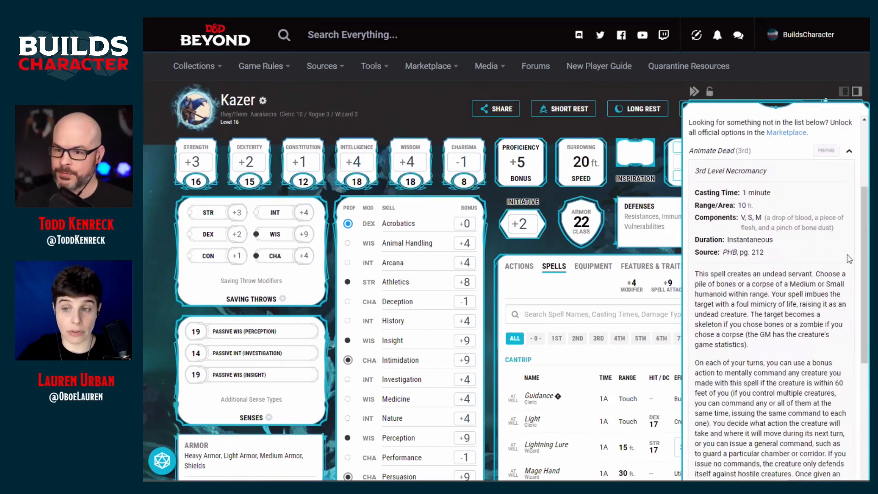
pyautogui.click(849, 151)
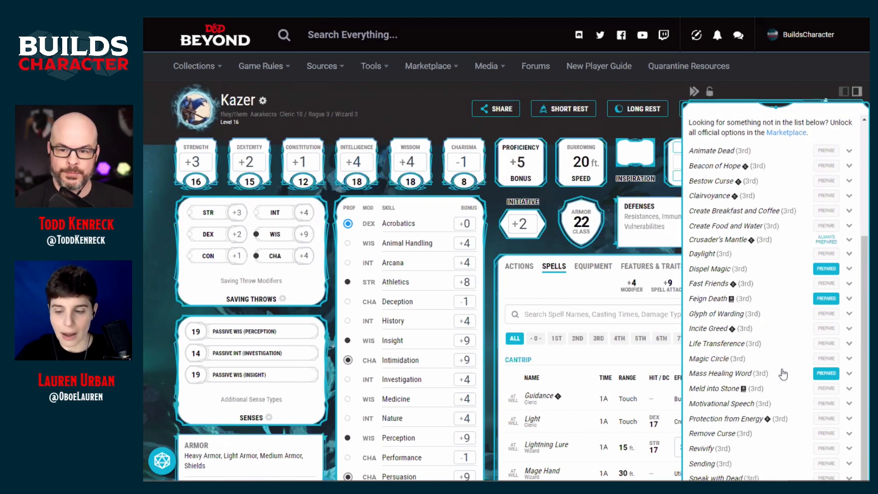
pyautogui.click(849, 197)
pyautogui.click(849, 199)
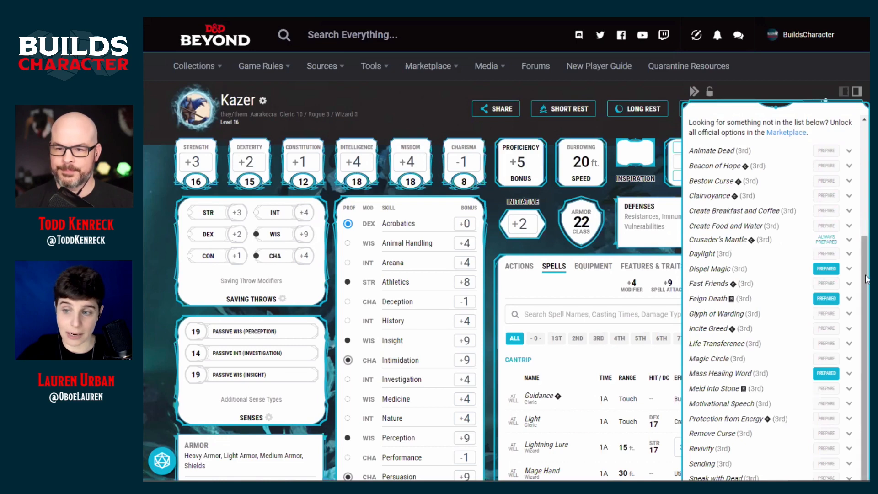
# Step: Finish browsing the 3rd-level spells and collapse the cleric's known spells
pyautogui.scroll(-2, 849, 200)
pyautogui.scroll(4, 752, 250)
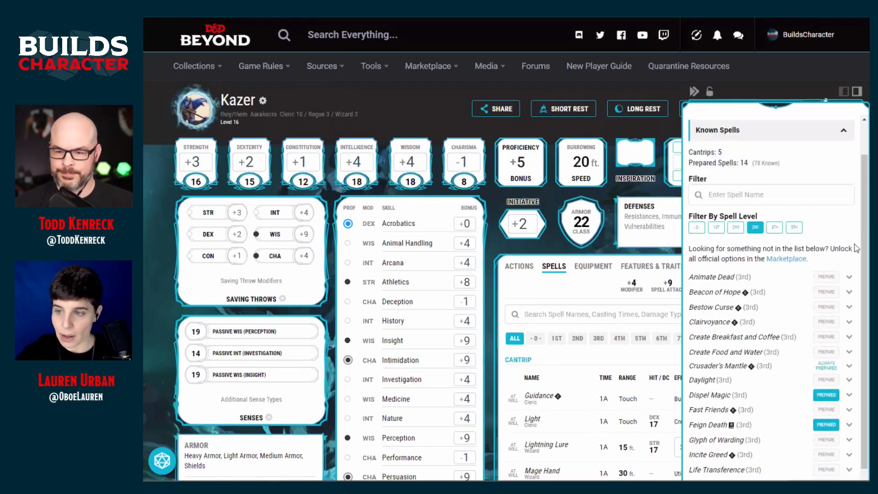
pyautogui.scroll(1, 757, 208)
pyautogui.click(753, 186)
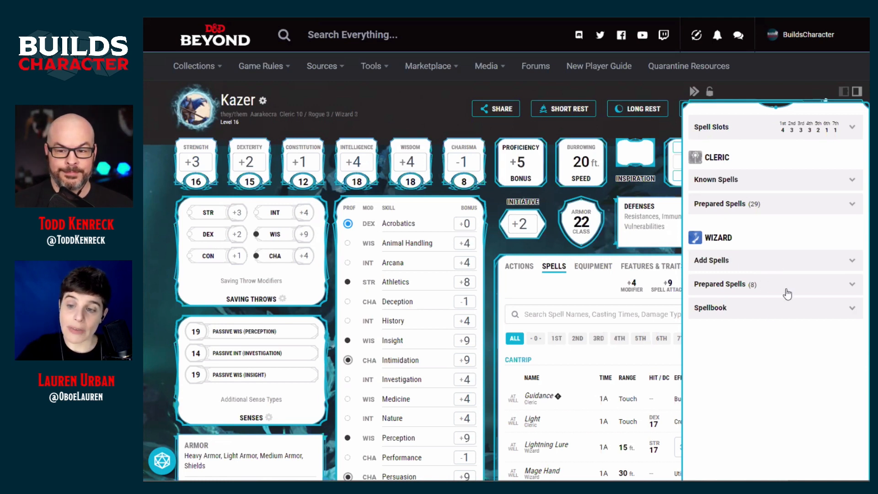
# Step: Prepare Comprehend Languages and Disguise Self from the wizard's spellbook
pyautogui.click(758, 314)
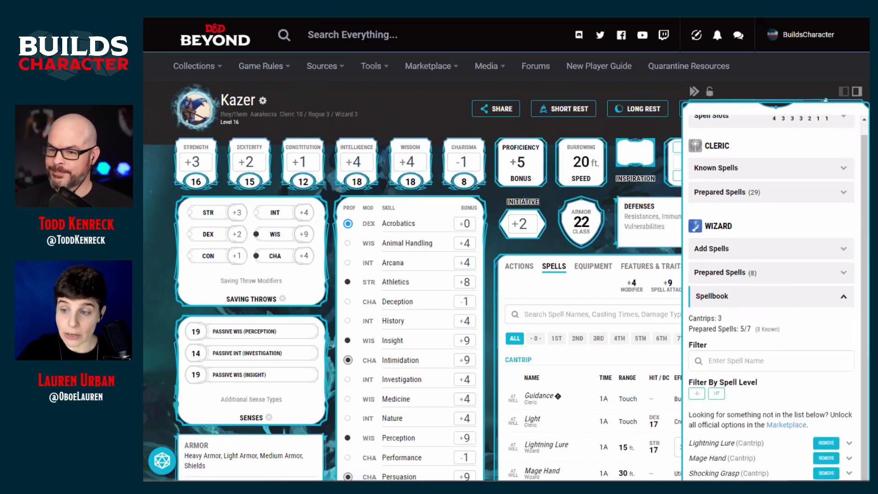
pyautogui.scroll(-5, 855, 172)
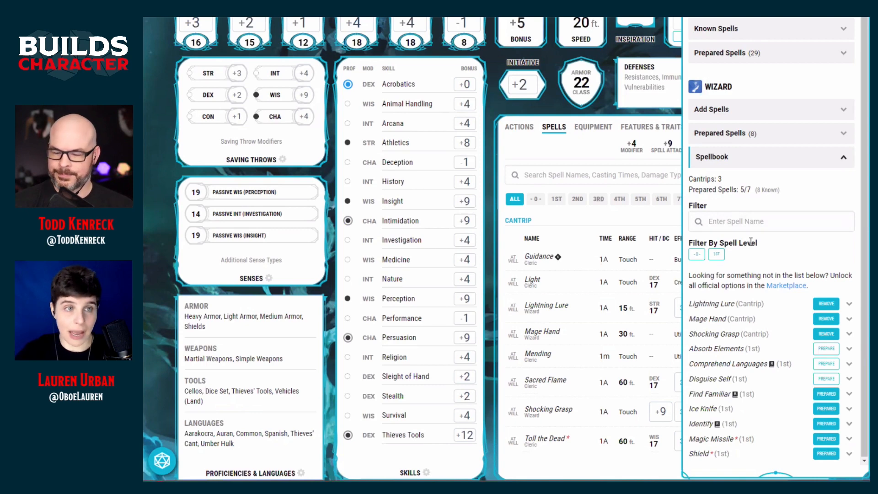
pyautogui.scroll(1, 750, 242)
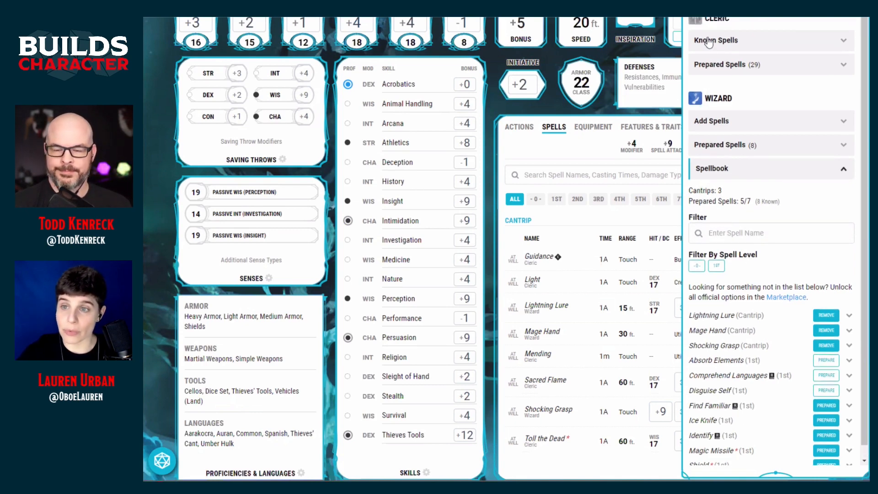
pyautogui.scroll(-1, 746, 284)
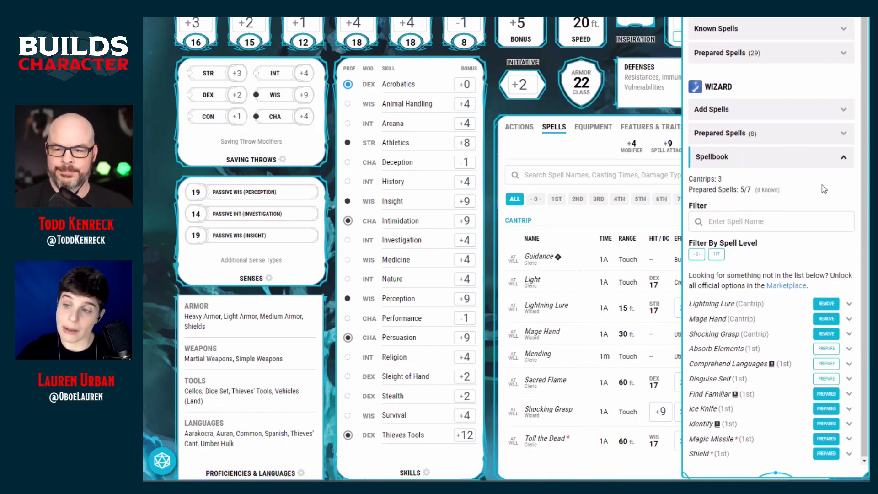
pyautogui.click(827, 366)
pyautogui.click(825, 382)
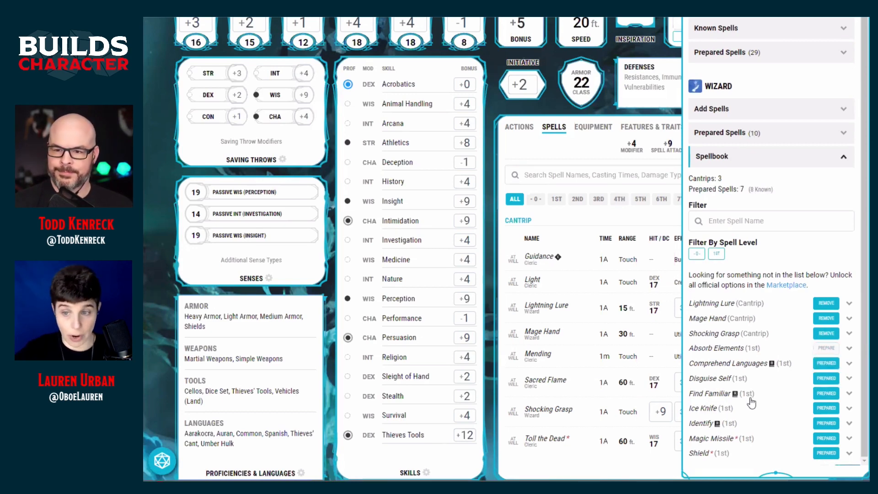
# Step: Collapse the wizard's spellbook and review the wizard's prepared spells
pyautogui.click(771, 161)
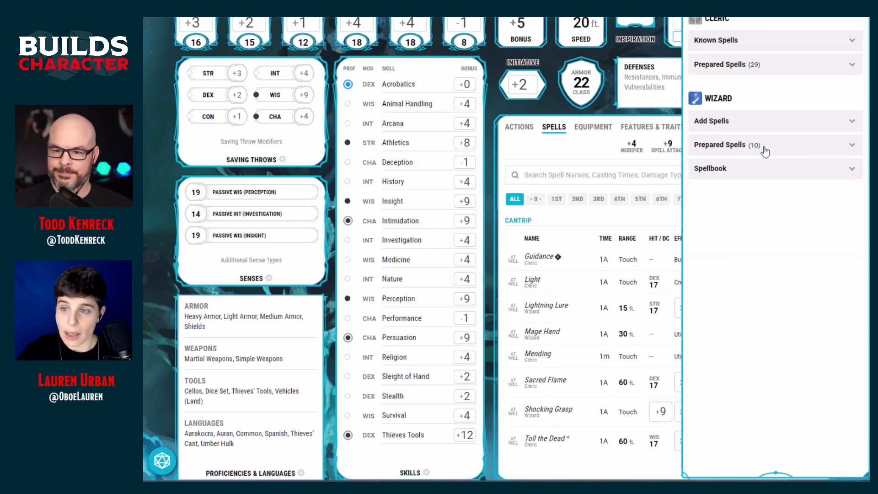
pyautogui.click(765, 147)
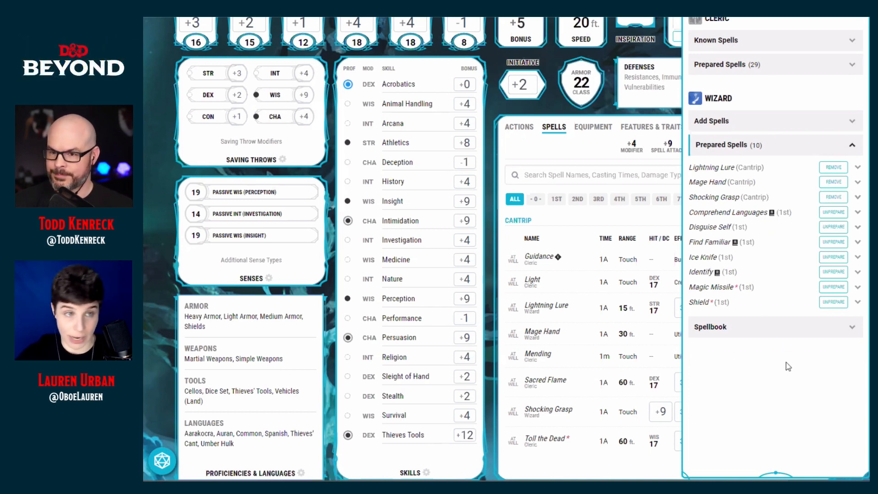
# Step: Collapse the wizard's prepared spells and look through the cantrips and 1st-level spells available for the wizard to learn
pyautogui.click(768, 146)
pyautogui.click(763, 126)
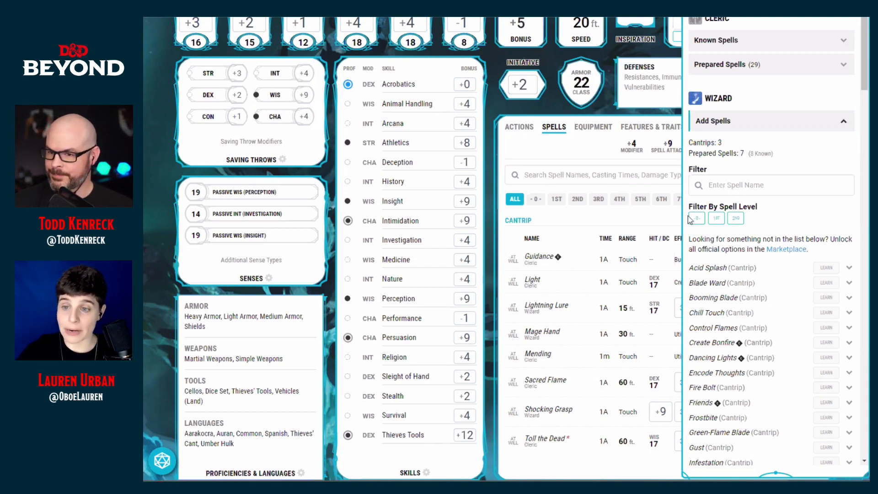
pyautogui.moveTo(865, 84); pyautogui.dragTo(867, 142)
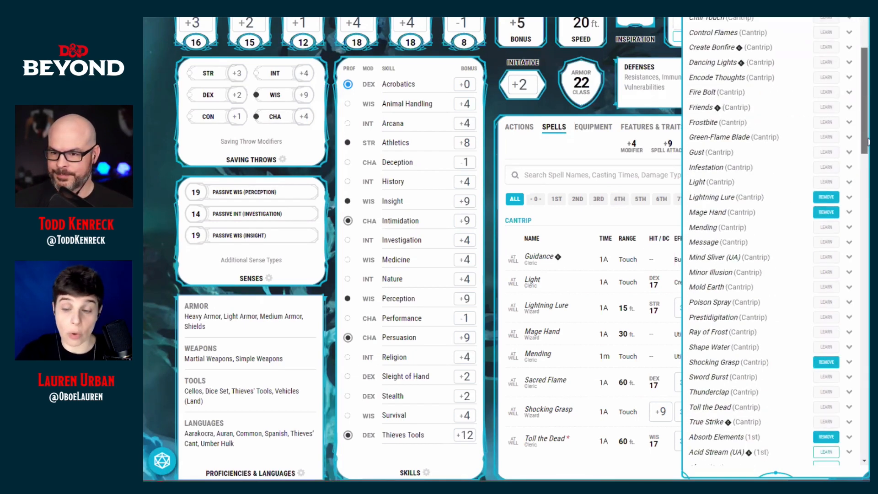
pyautogui.moveTo(867, 141); pyautogui.dragTo(867, 164)
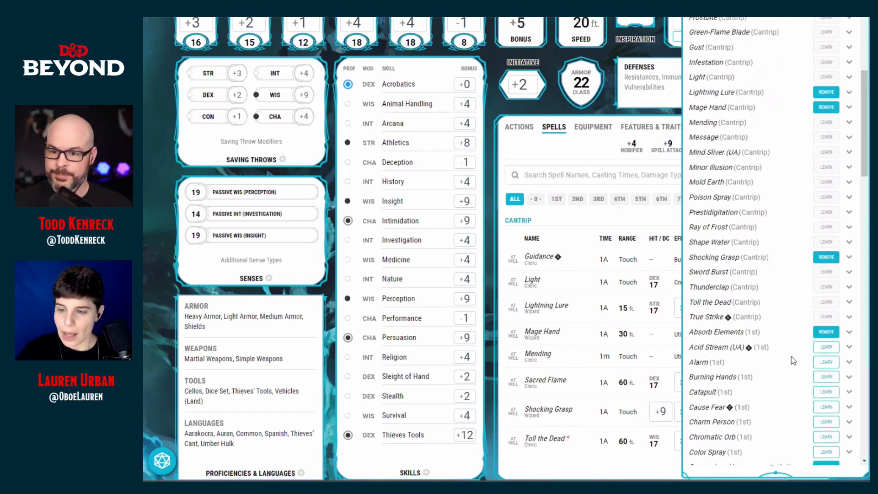
pyautogui.scroll(-3, 831, 363)
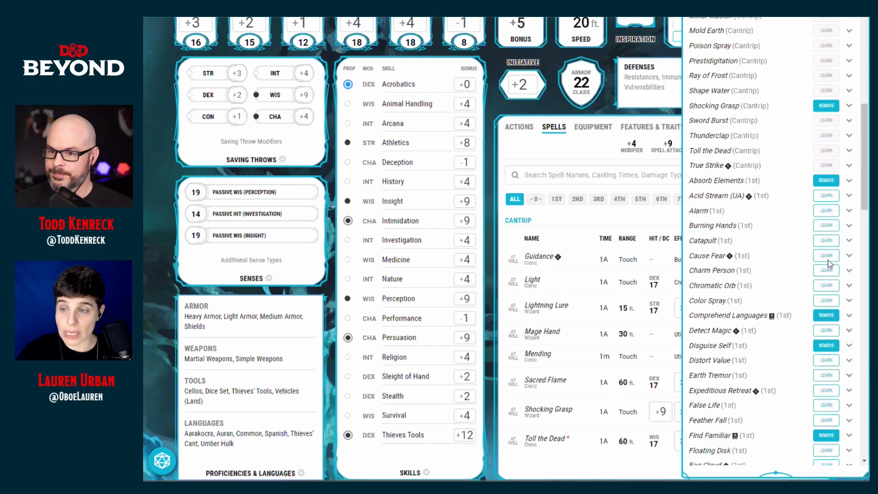
pyautogui.moveTo(864, 191); pyautogui.dragTo(863, 90)
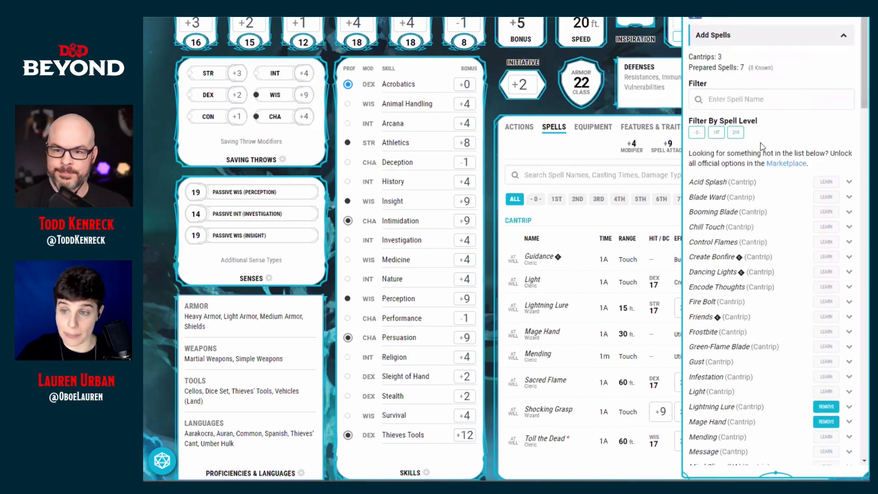
# Step: Filter the wizard's learnable spells to 1st level and learn Silent Image
pyautogui.click(716, 133)
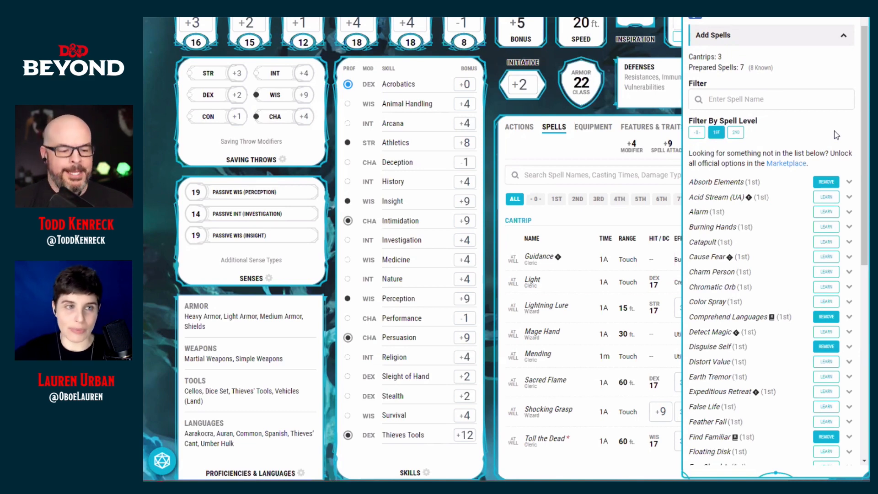
pyautogui.scroll(-5, 772, 299)
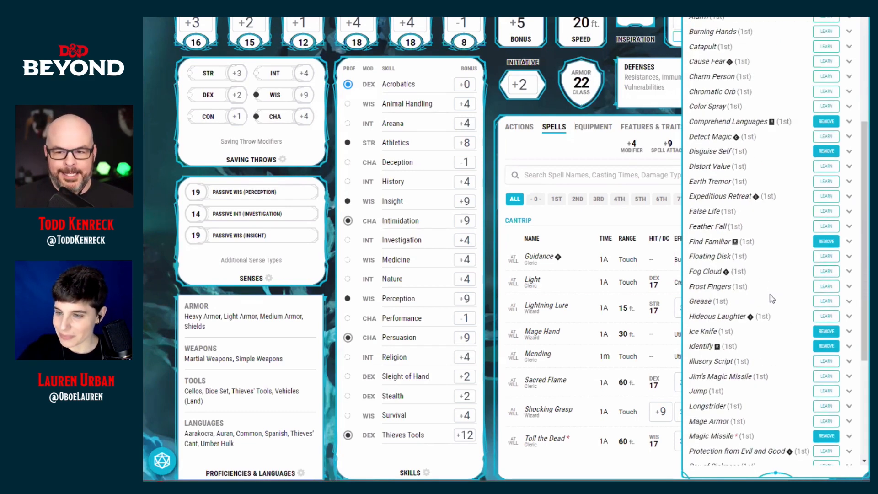
pyautogui.scroll(-4, 772, 298)
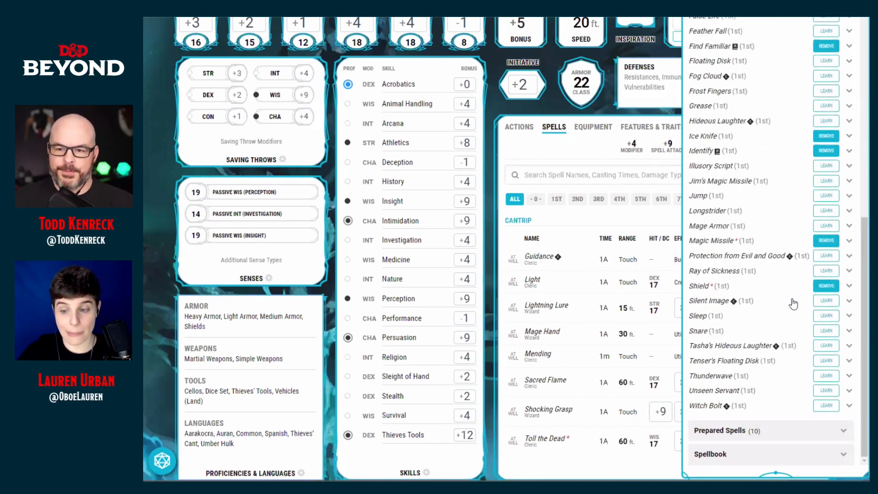
pyautogui.click(828, 320)
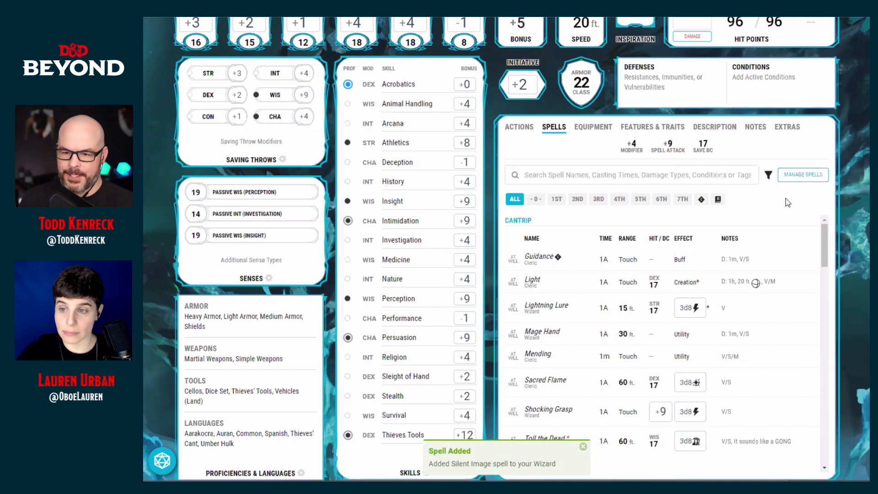
# Step: Reopen the wizard's learnable spells and learn Frost Fingers, Fog Cloud, Floating Disk, Feather Fall, False Life, Expeditious Retreat and Earth Tremor
pyautogui.click(794, 177)
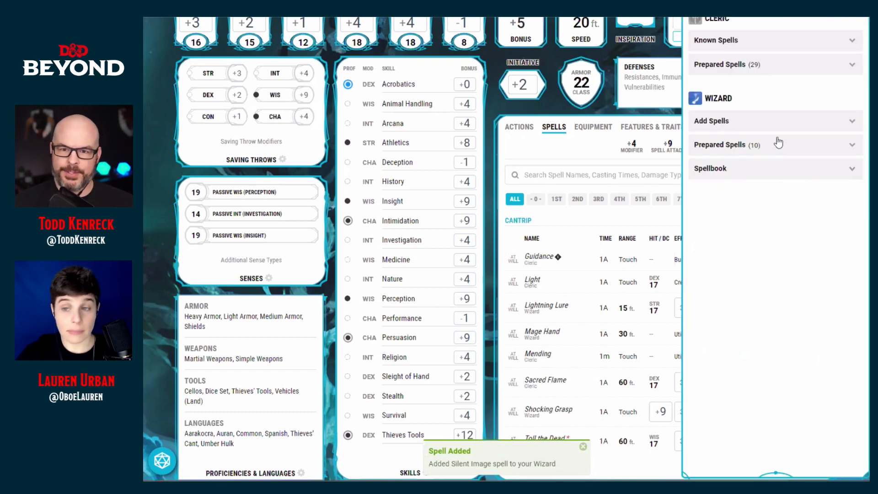
pyautogui.click(777, 121)
pyautogui.scroll(-15, 815, 300)
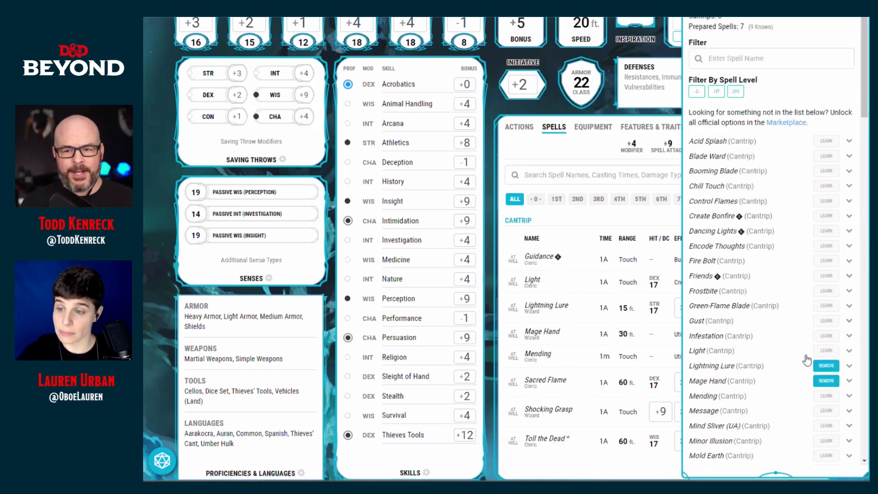
pyautogui.click(829, 276)
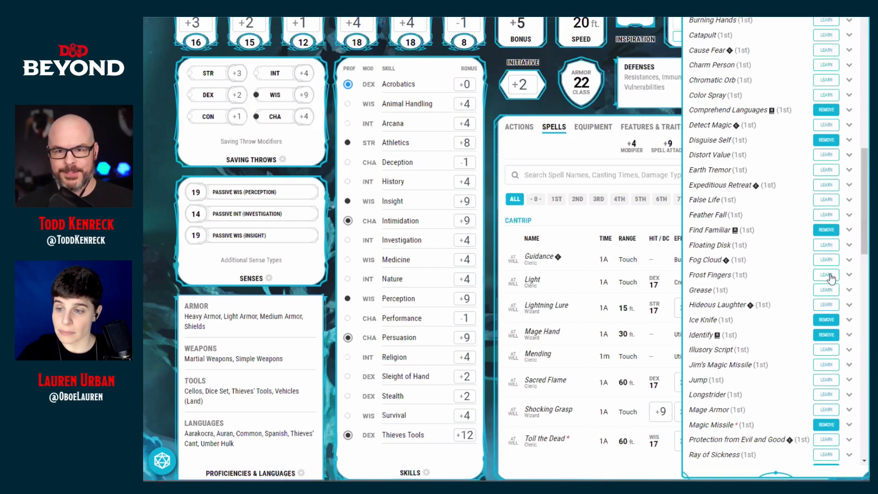
pyautogui.click(825, 260)
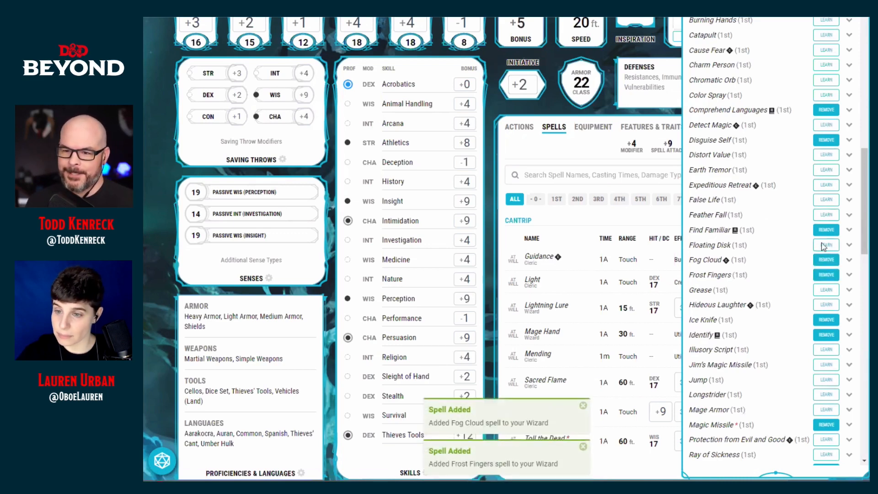
pyautogui.click(825, 244)
pyautogui.click(824, 213)
pyautogui.click(825, 200)
pyautogui.click(824, 185)
pyautogui.click(822, 172)
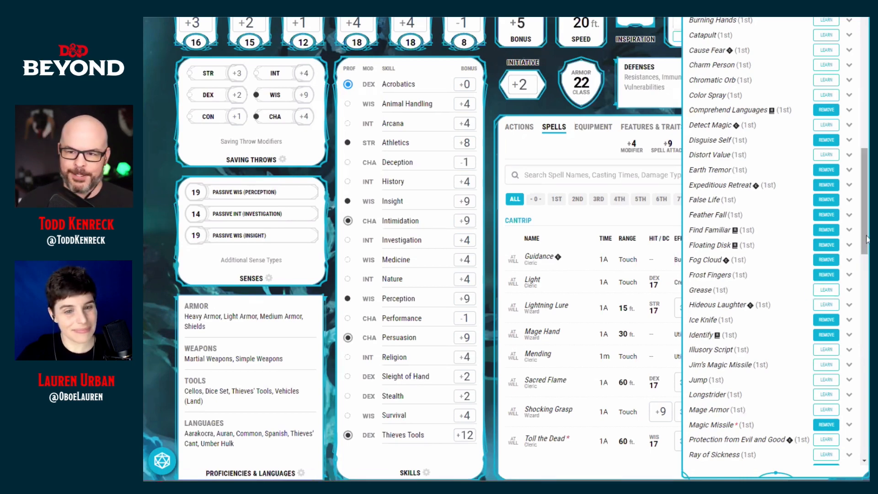
# Step: Check the wizard's known and prepared spell limits above the learnable spells, and collapse that list
pyautogui.moveTo(866, 239); pyautogui.dragTo(864, 88)
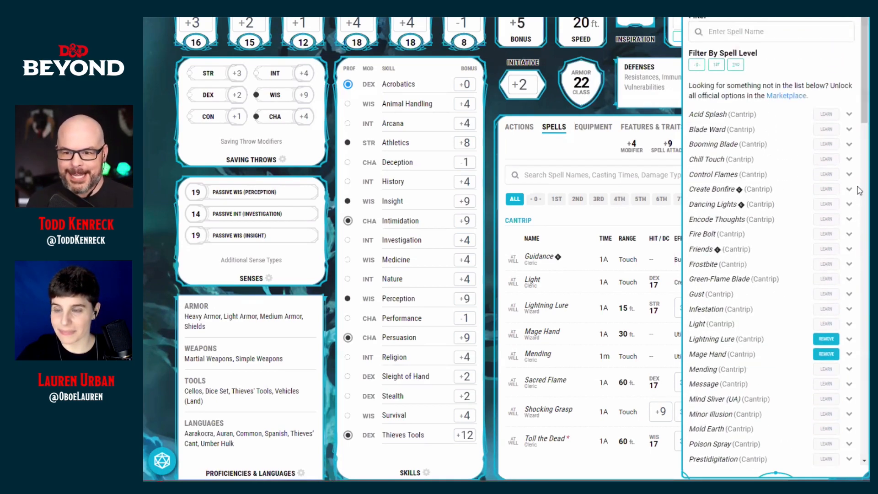
pyautogui.scroll(1, 506, 249)
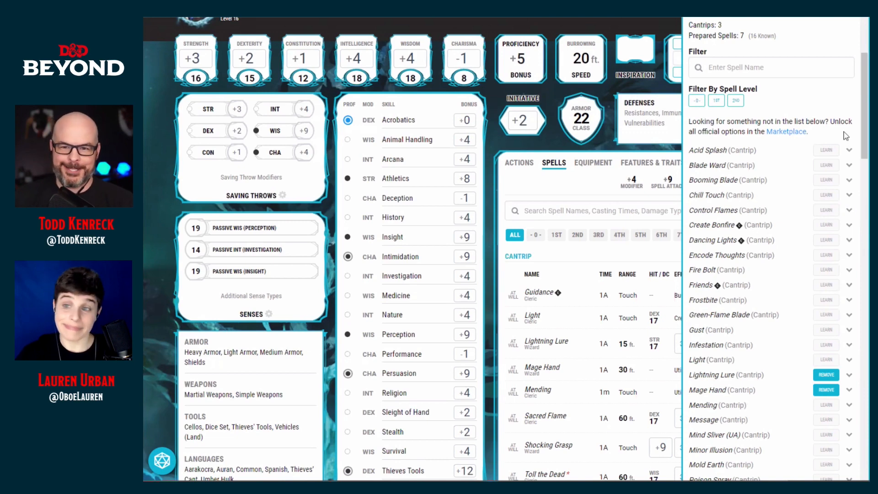
pyautogui.scroll(3, 851, 126)
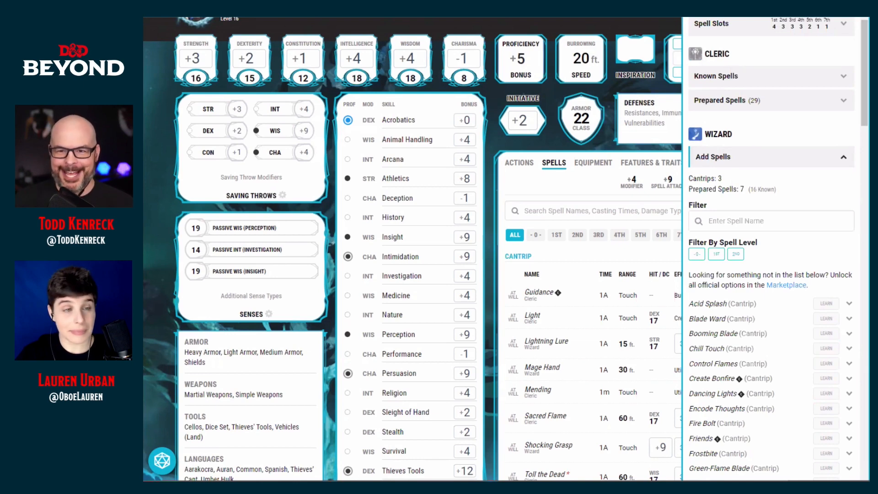
pyautogui.scroll(-1, 505, 250)
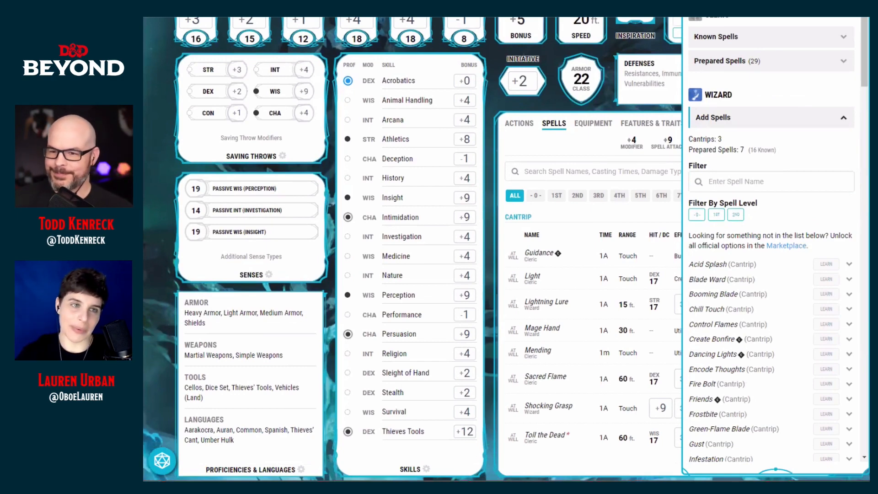
pyautogui.click(776, 119)
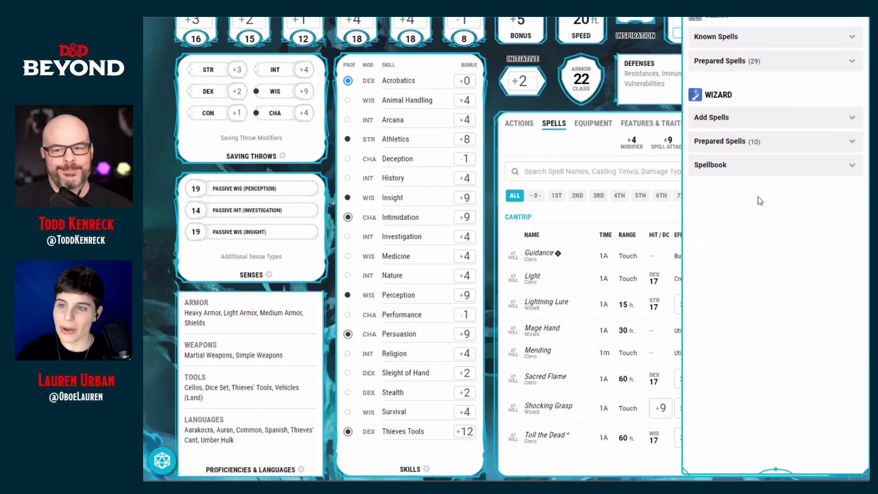
# Step: Review the learned spells in the wizard's spellbook and collapse it again
pyautogui.click(745, 173)
pyautogui.scroll(-3, 809, 279)
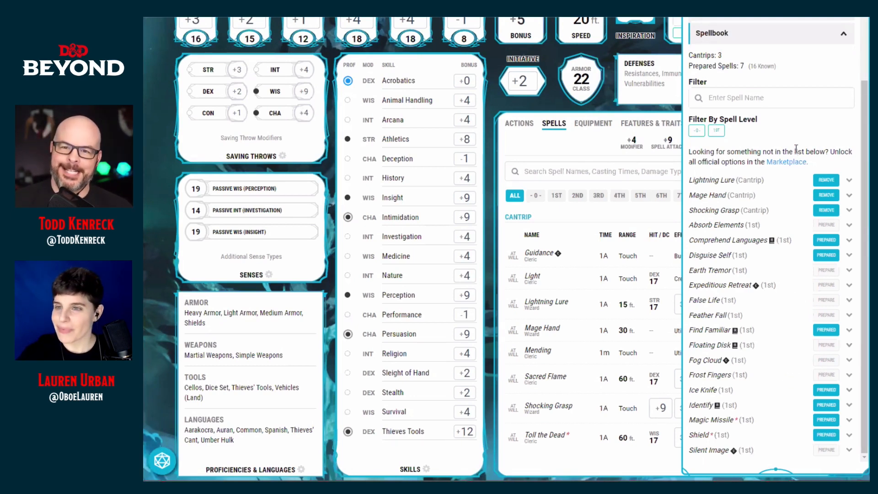
pyautogui.click(806, 42)
# Step: Hide the spell management sidebar to return to the full character sheet
pyautogui.scroll(2, 812, 329)
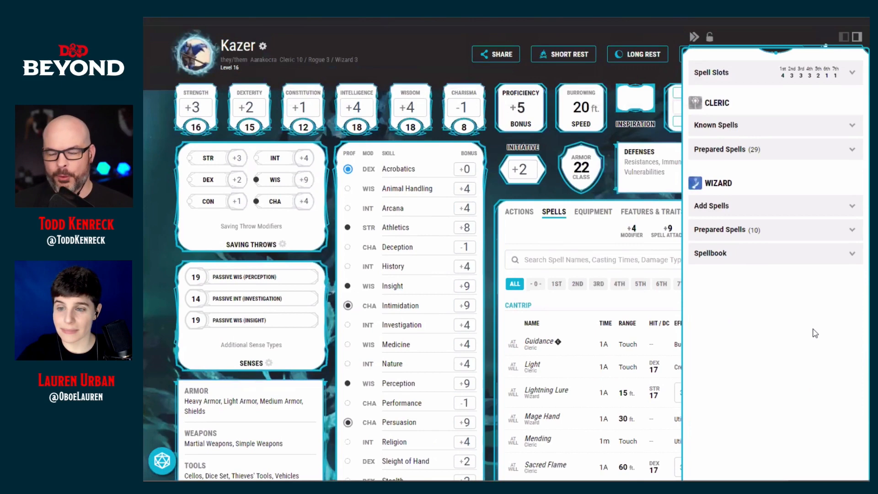
pyautogui.scroll(-2, 815, 332)
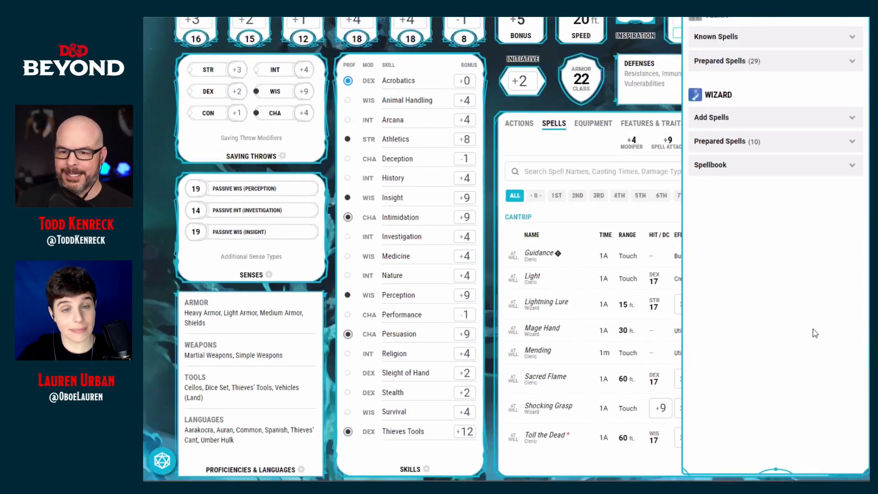
pyautogui.scroll(1, 815, 333)
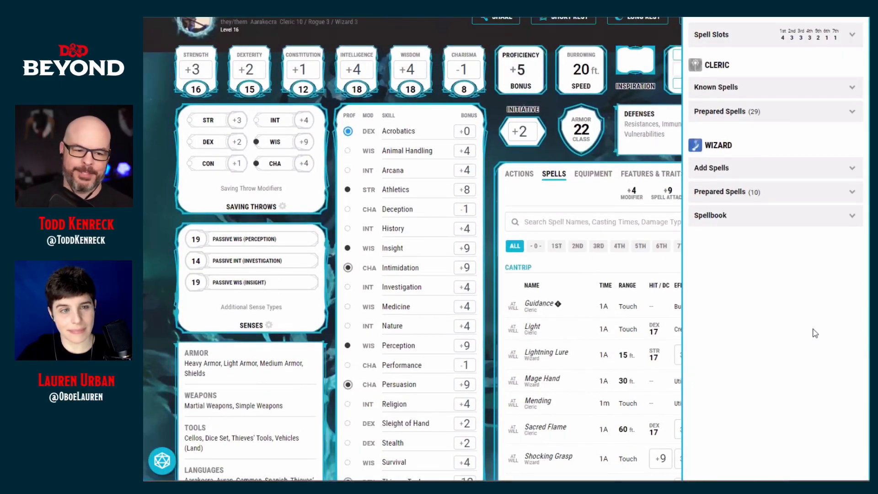
pyautogui.scroll(1, 815, 332)
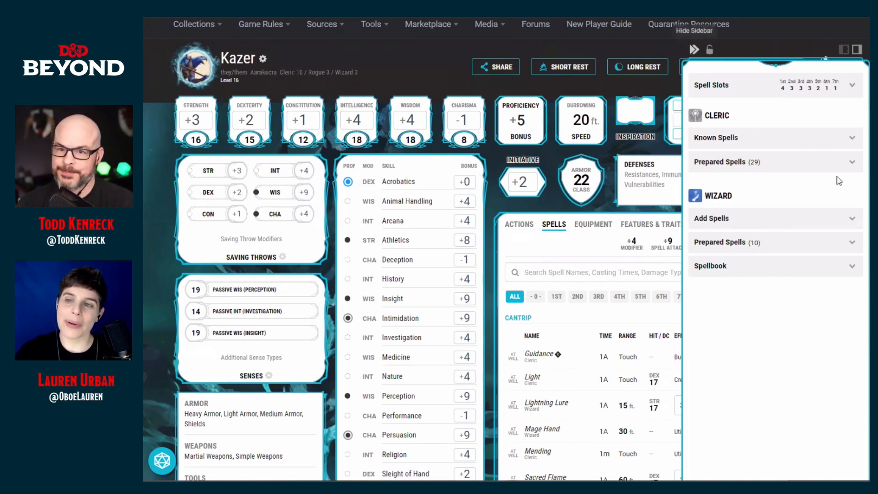
pyautogui.click(694, 50)
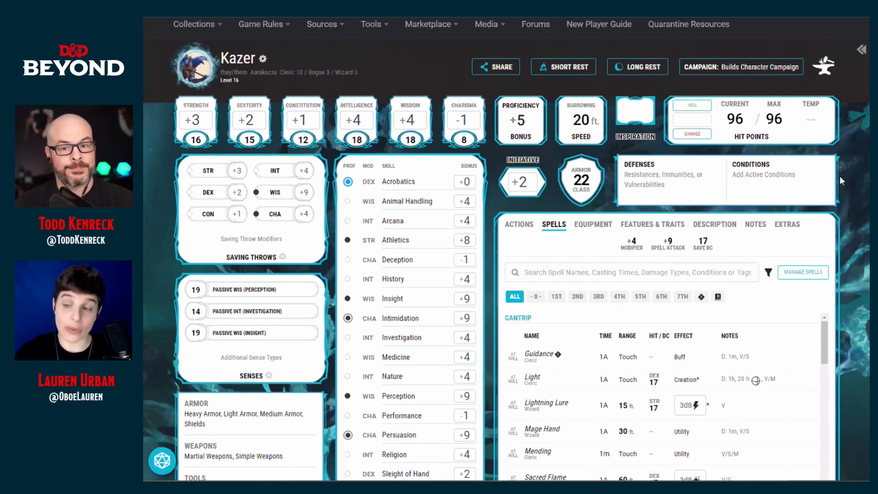
pyautogui.scroll(1, 840, 176)
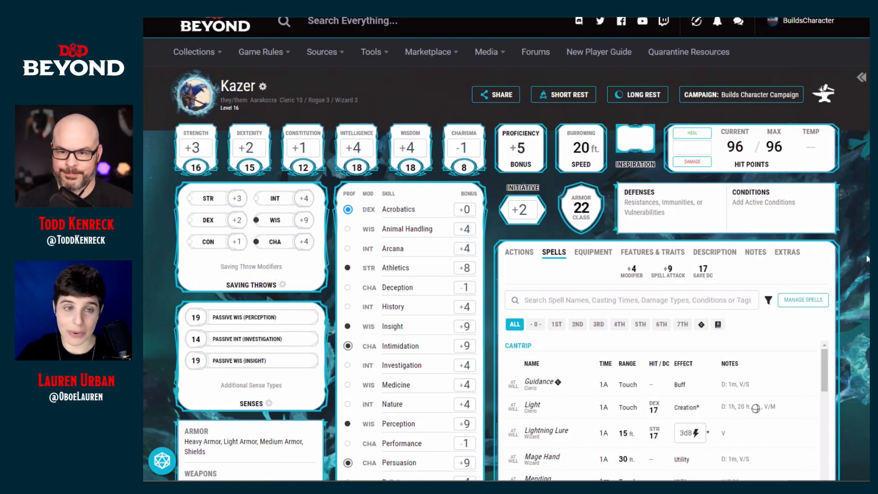
# Step: Browse the character's features and traits through the cleric, rogue and wizard class features
pyautogui.scroll(-2, 866, 258)
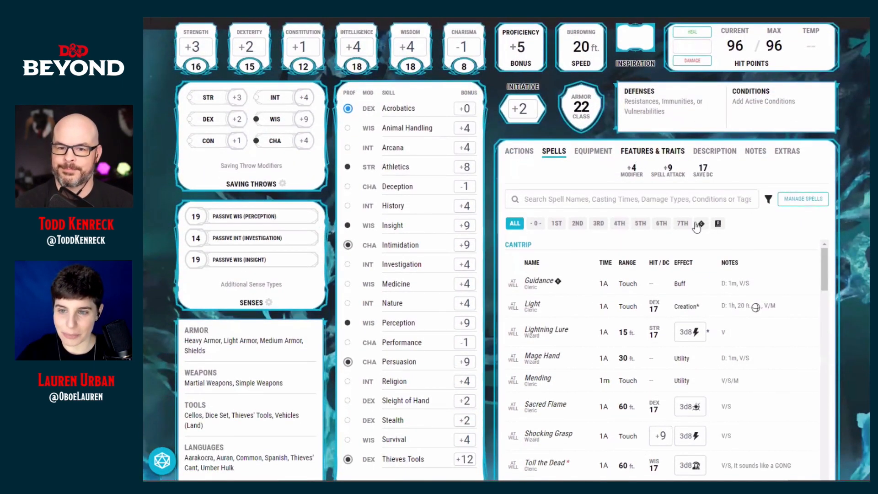
pyautogui.click(654, 151)
pyautogui.scroll(-4, 689, 281)
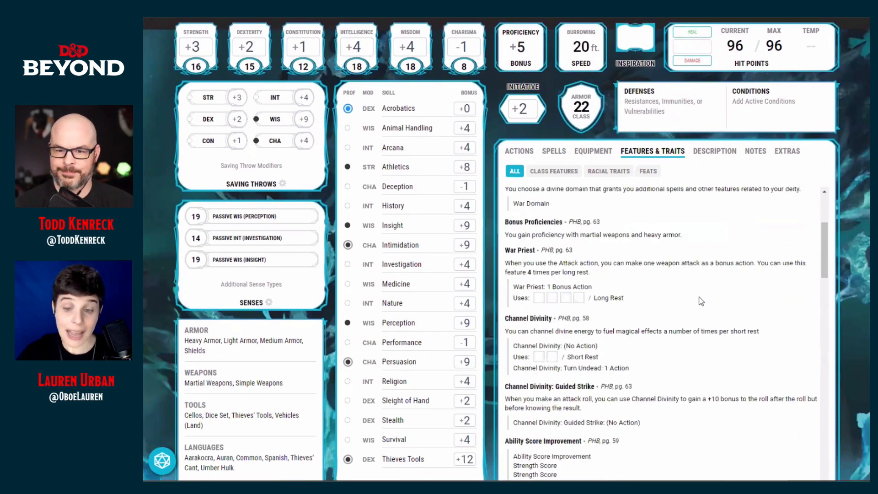
pyautogui.scroll(-3, 702, 297)
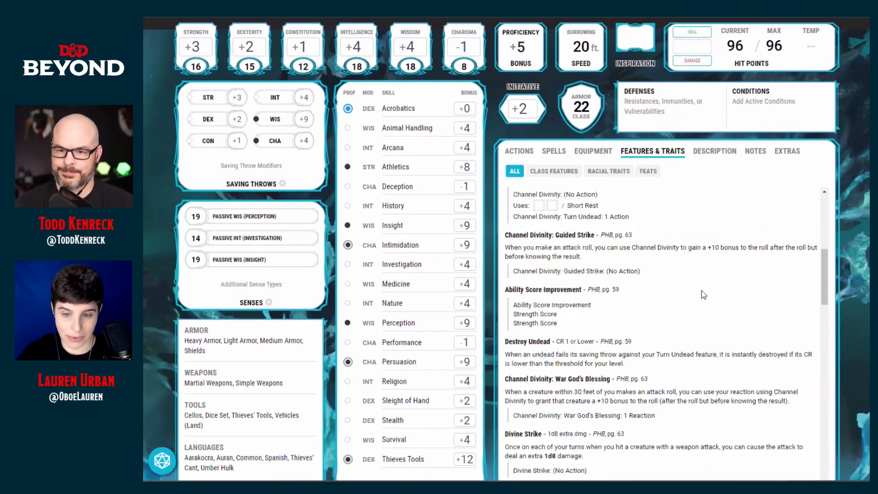
pyautogui.scroll(-3, 703, 294)
pyautogui.scroll(-3, 704, 295)
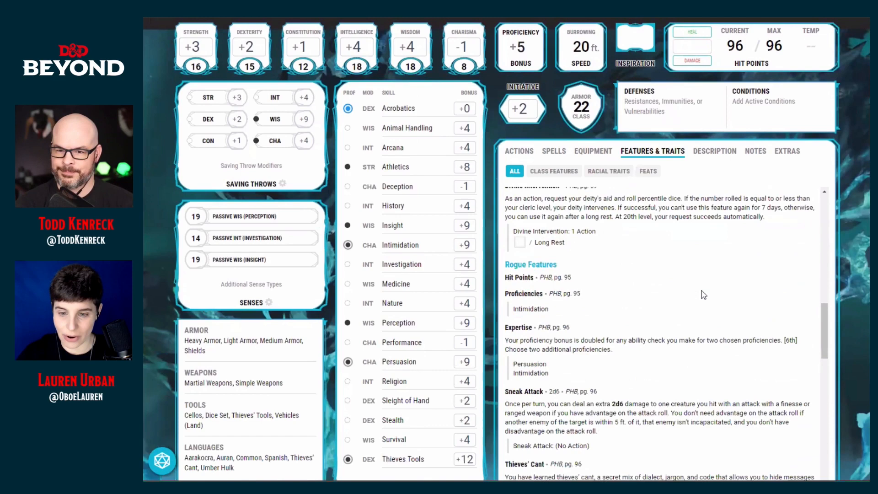
pyautogui.scroll(-6, 703, 295)
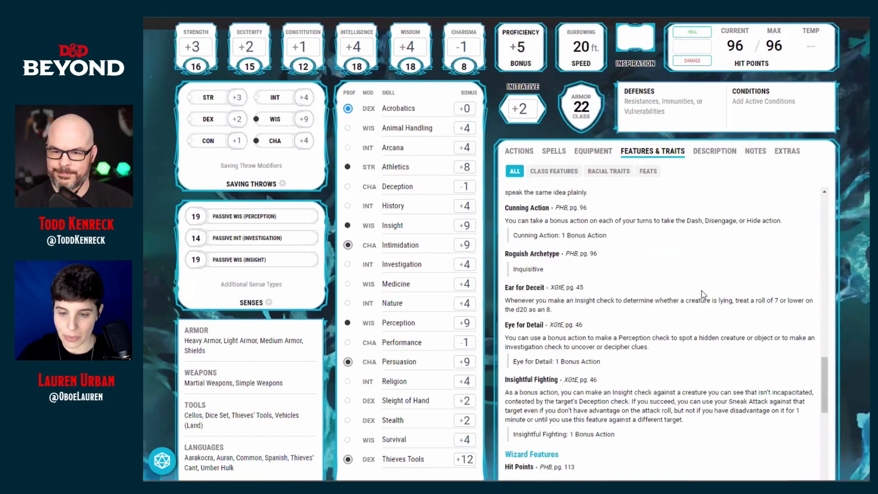
pyautogui.scroll(-9, 703, 294)
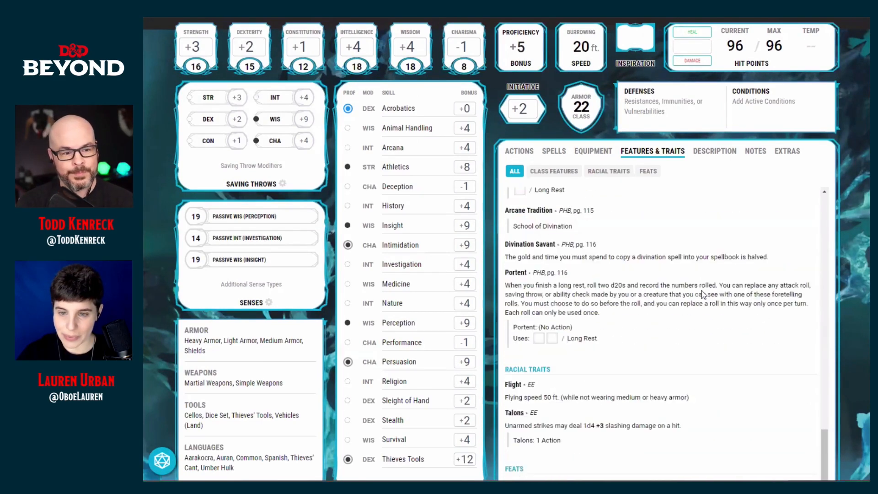
# Step: Highlight School of Divination under the wizard's Arcane Tradition feature, and dismiss the feature's details
pyautogui.scroll(3, 577, 327)
pyautogui.moveTo(577, 326); pyautogui.dragTo(512, 327)
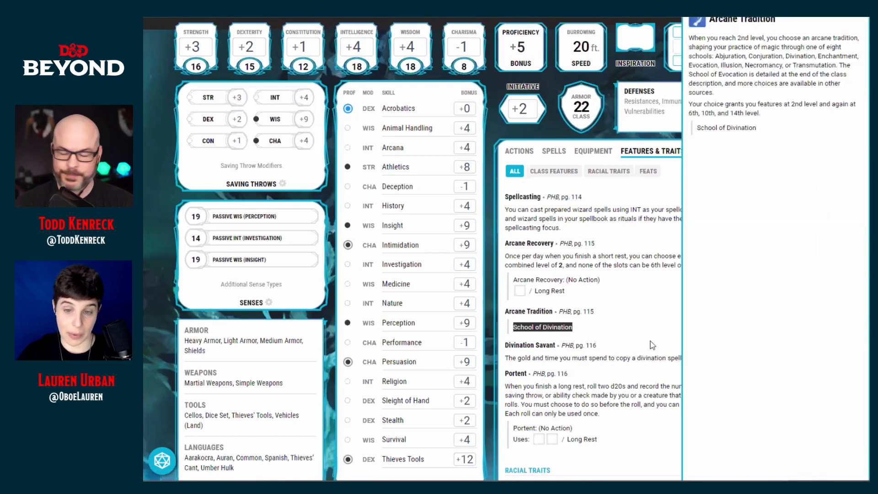
pyautogui.click(489, 130)
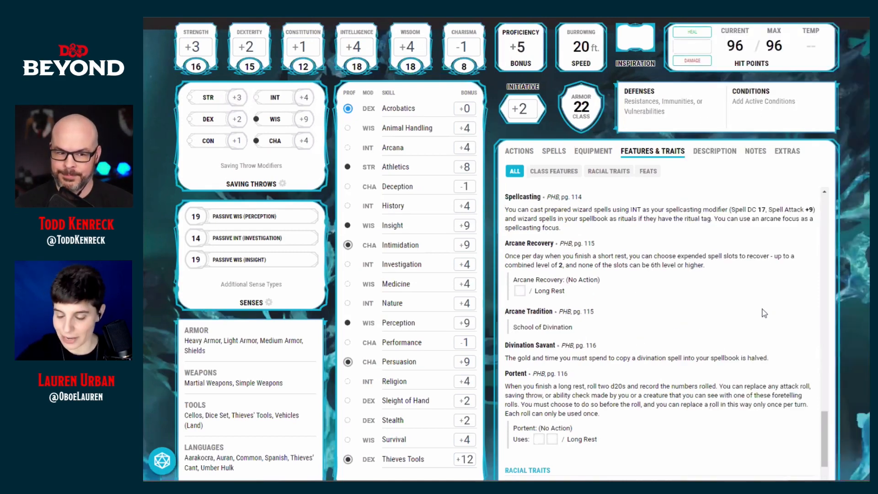
# Step: Return to the character's spells, open spell management, and expand the wizard's list of spells that can be added
pyautogui.click(583, 152)
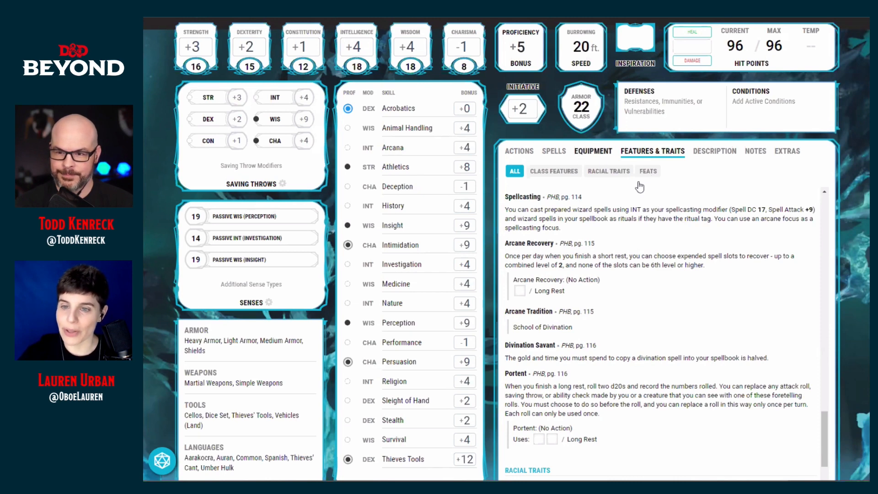
pyautogui.click(558, 153)
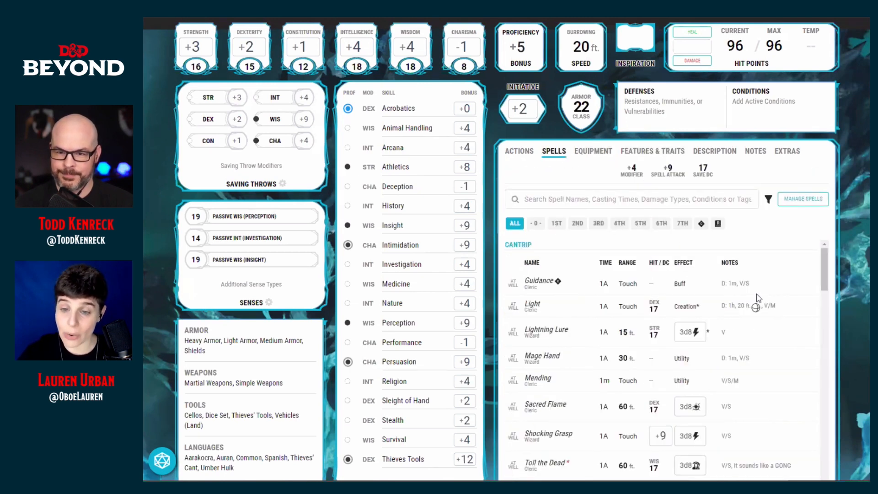
pyautogui.click(808, 200)
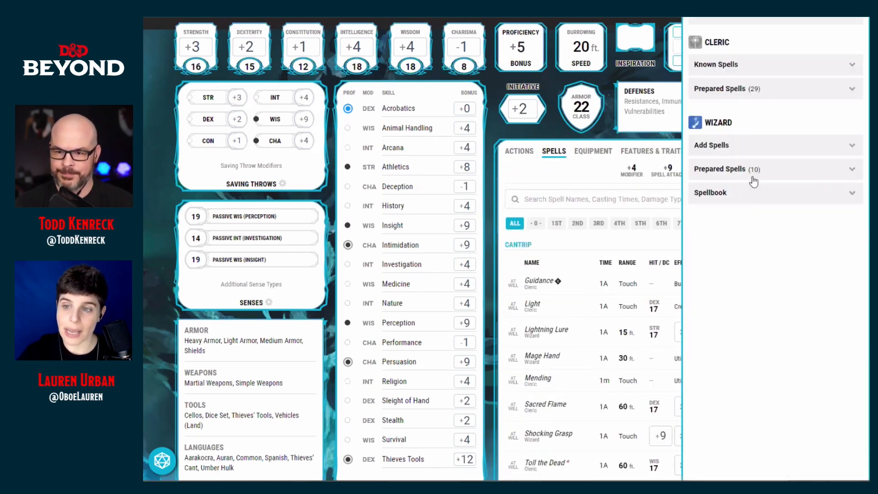
pyautogui.click(736, 151)
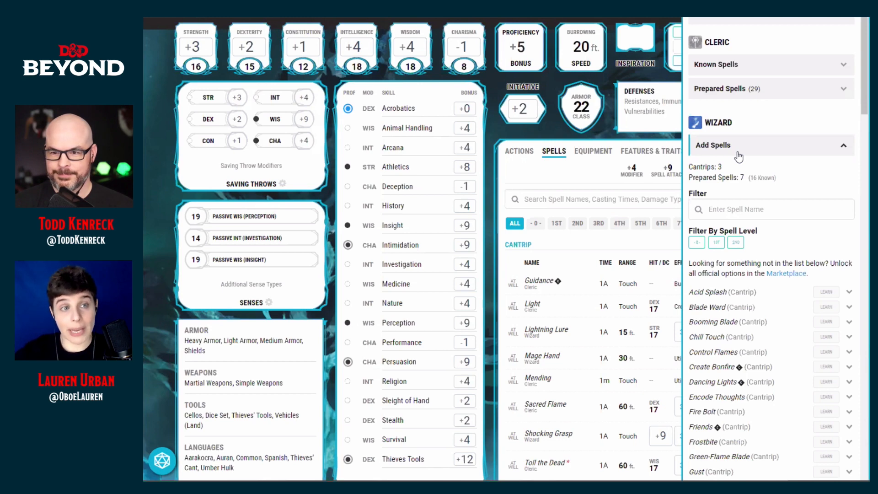
# Step: Leave the spell management sidebar and open the page for creating a homebrew spell
pyautogui.click(599, 122)
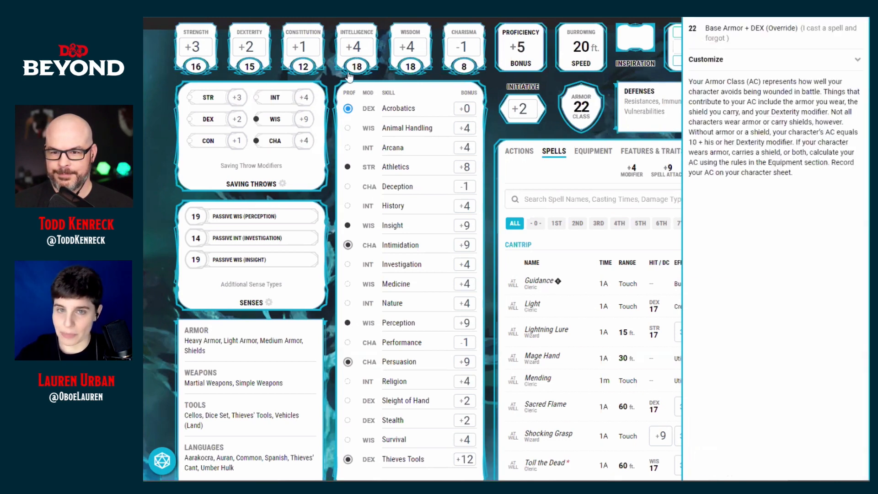
pyautogui.scroll(3, 649, 121)
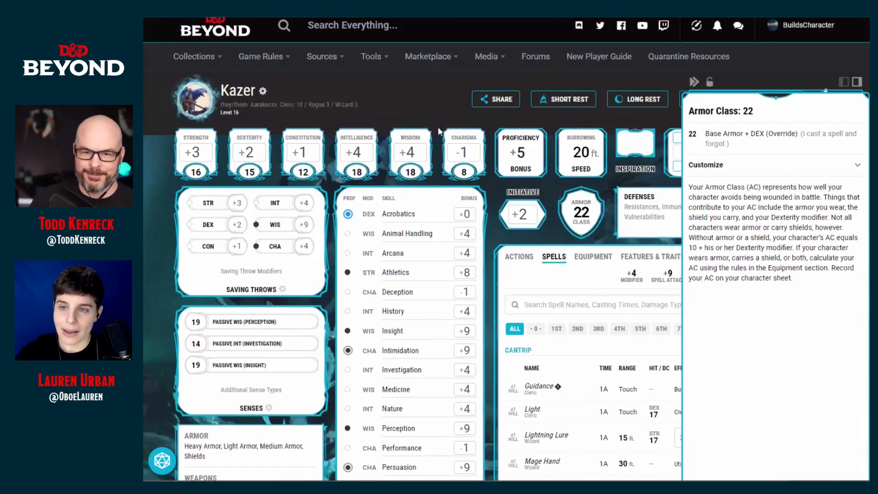
pyautogui.click(429, 131)
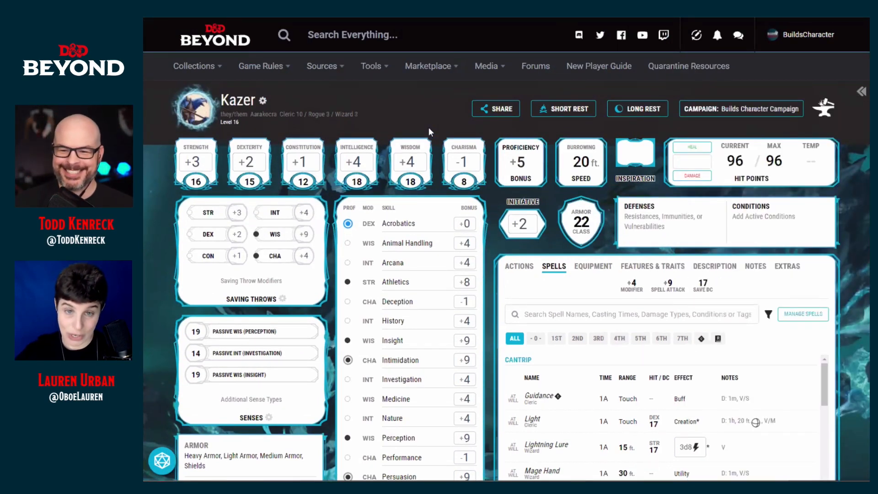
pyautogui.moveTo(188, 73)
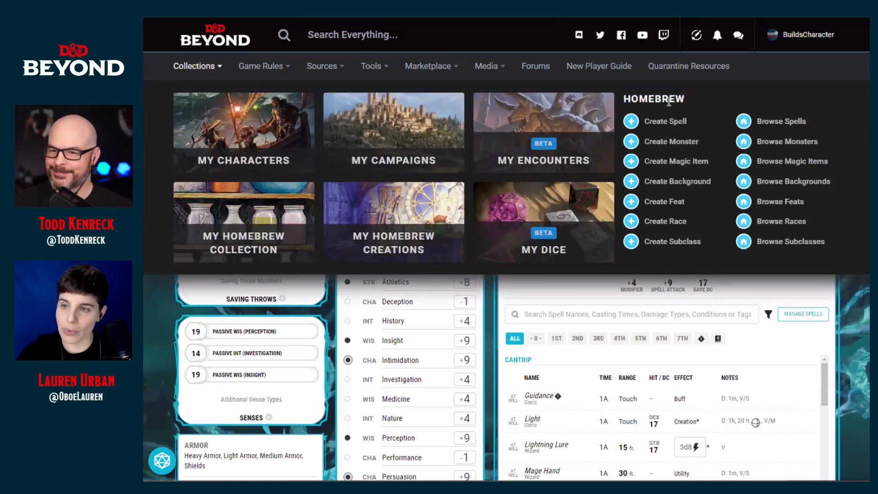
pyautogui.click(666, 120)
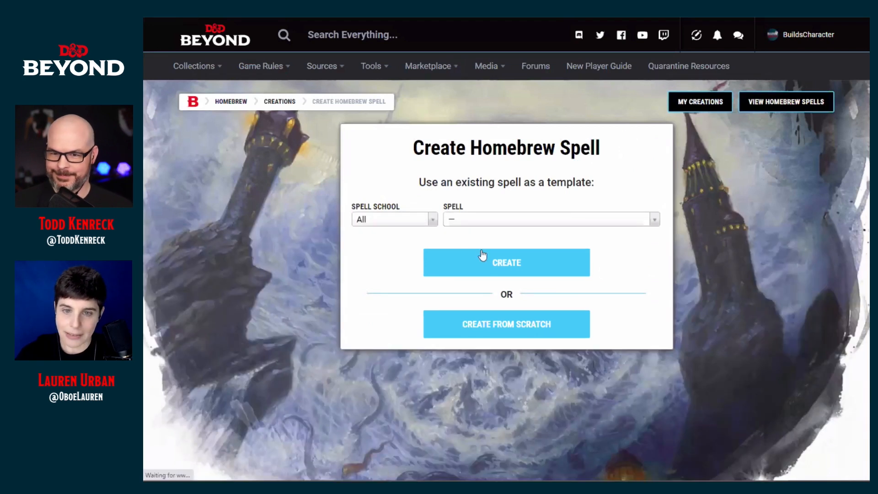
# Step: Browse the existing spells offered as homebrew templates, down to Bigby's Hand, and close the list without choosing one
pyautogui.click(545, 229)
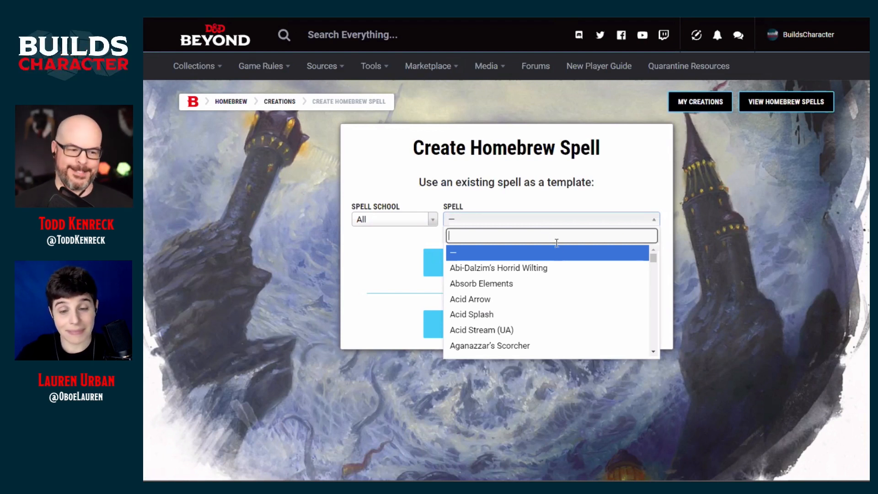
pyautogui.scroll(-3, 561, 283)
pyautogui.scroll(-3, 561, 282)
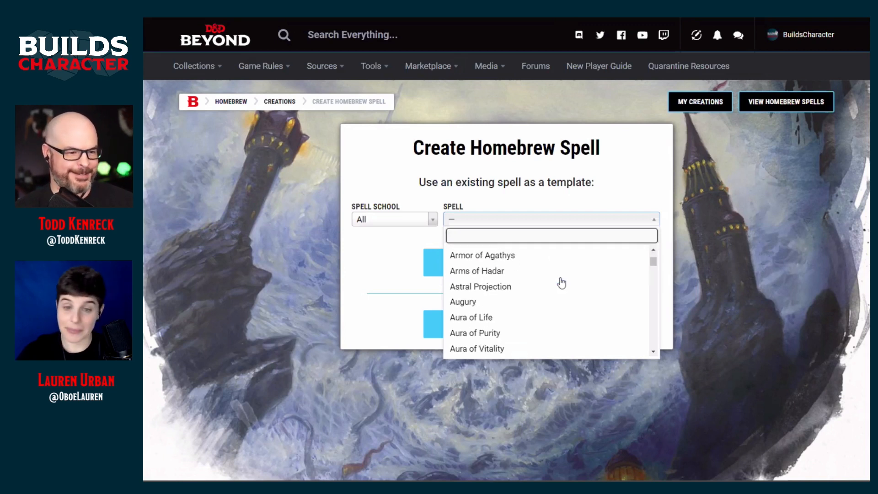
pyautogui.scroll(-4, 562, 283)
pyautogui.press('Down')
pyautogui.press('Down')
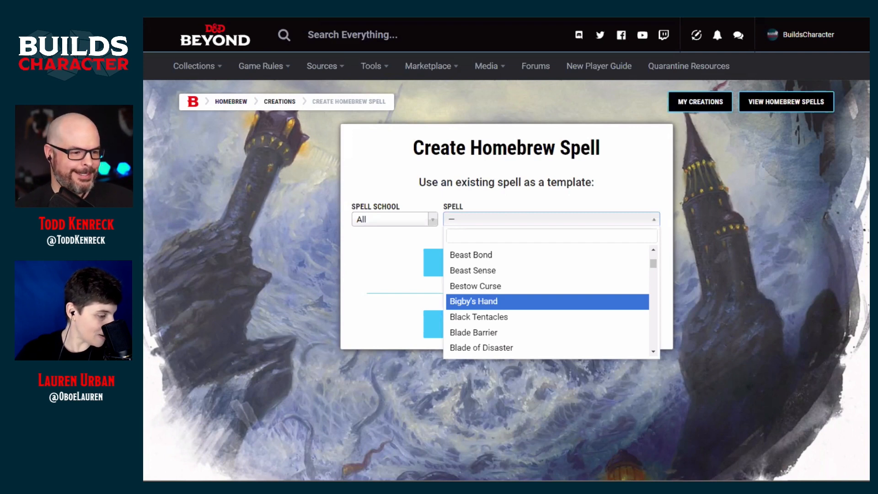
pyautogui.click(226, 268)
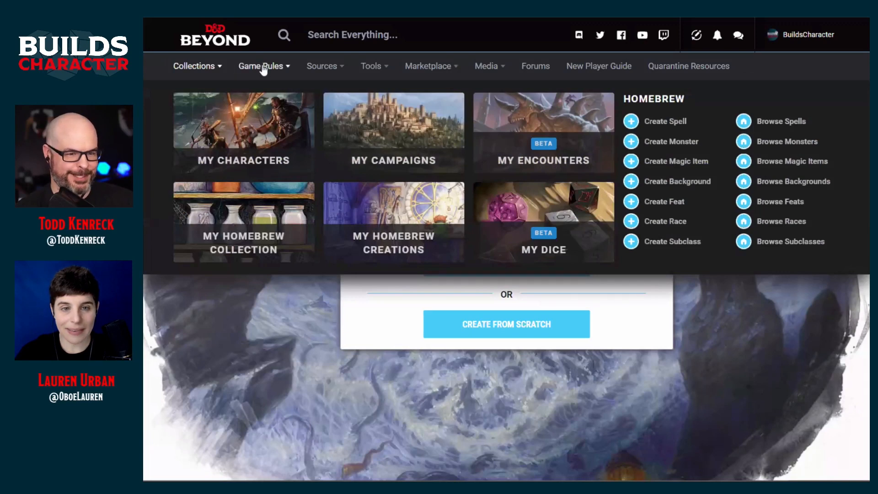
# Step: Open the full Spells listing from the game rules in a separate browser tab and switch to it
pyautogui.moveTo(260, 67)
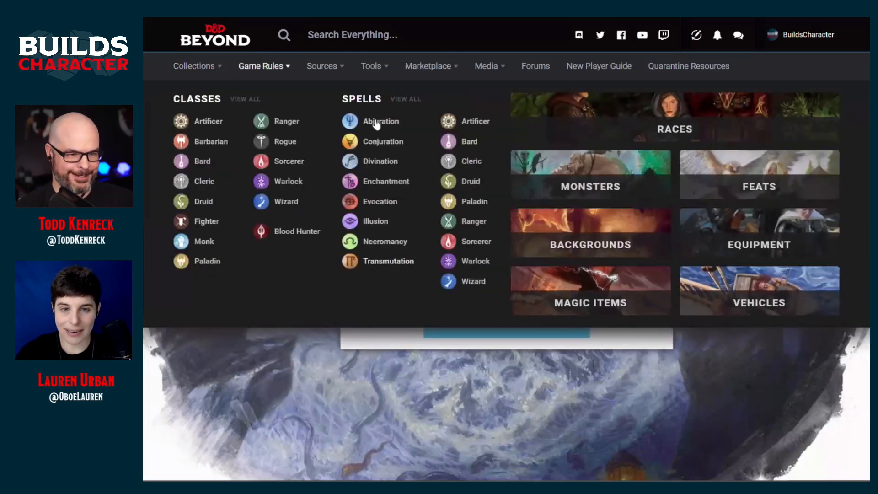
pyautogui.rightClick(374, 106)
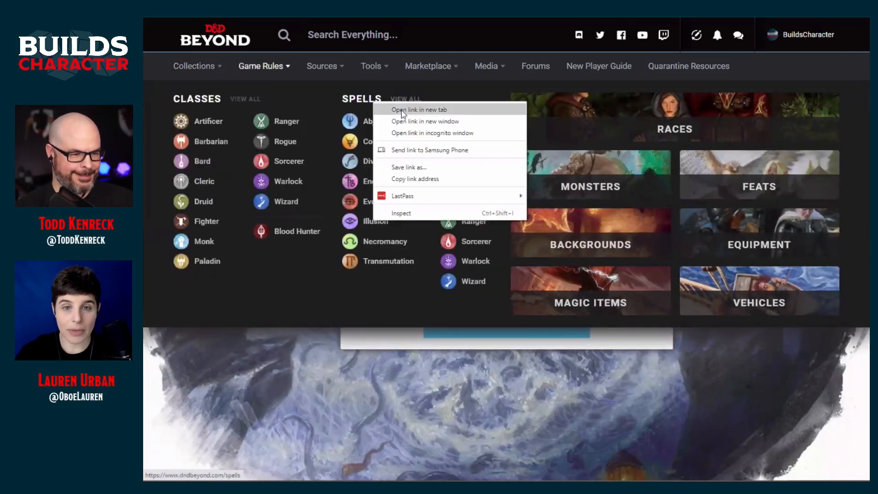
pyautogui.press('Escape')
pyautogui.rightClick(363, 102)
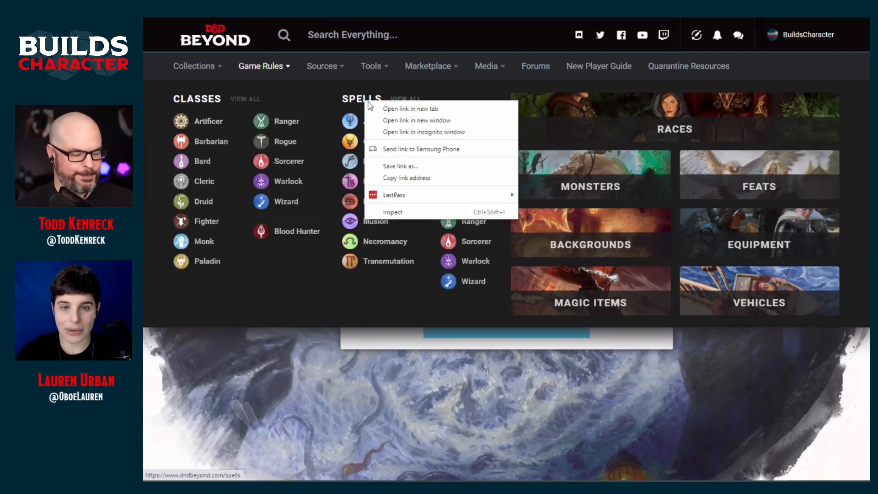
pyautogui.press('Escape')
pyautogui.hotkey('ctrl', 'Tab')
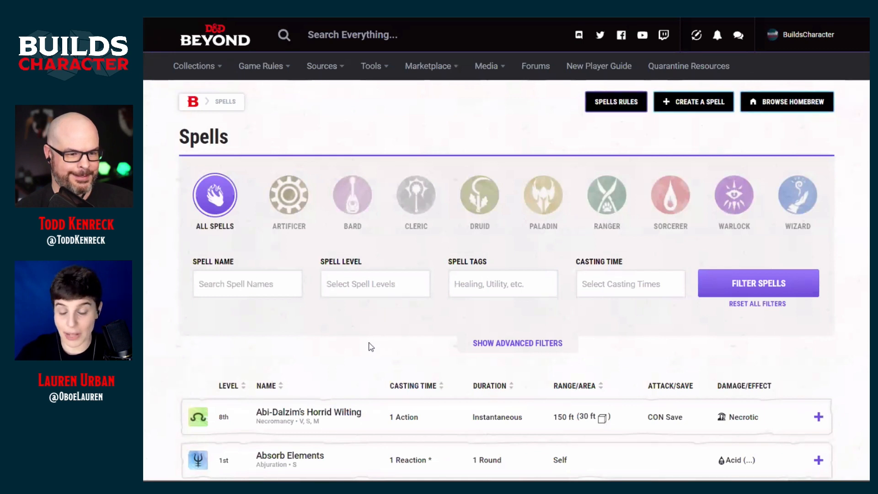
# Step: Filter the spell listing by the name "dark" and look through the matching spells
pyautogui.click(244, 288)
pyautogui.write('dark')
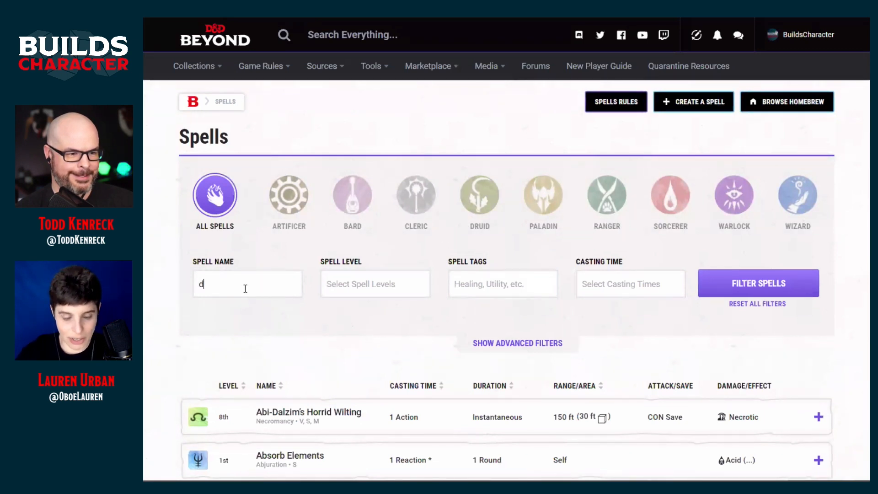
pyautogui.press('Return')
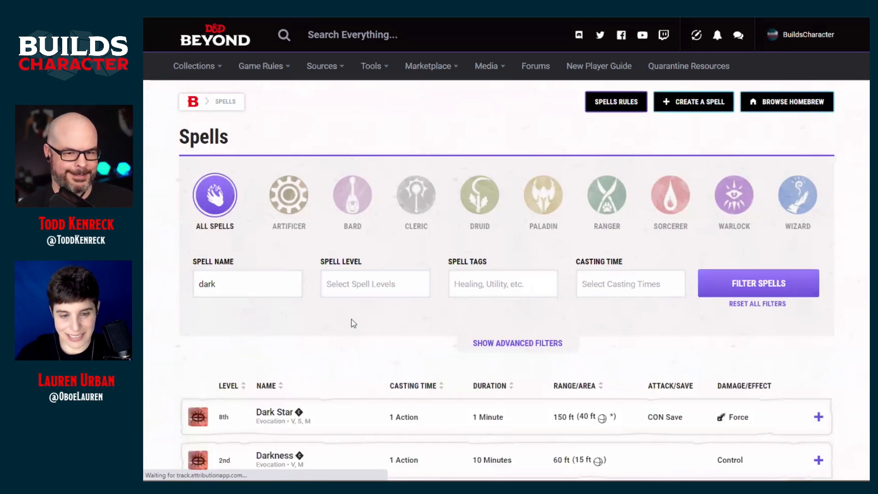
pyautogui.scroll(-2, 354, 323)
pyautogui.scroll(-3, 354, 323)
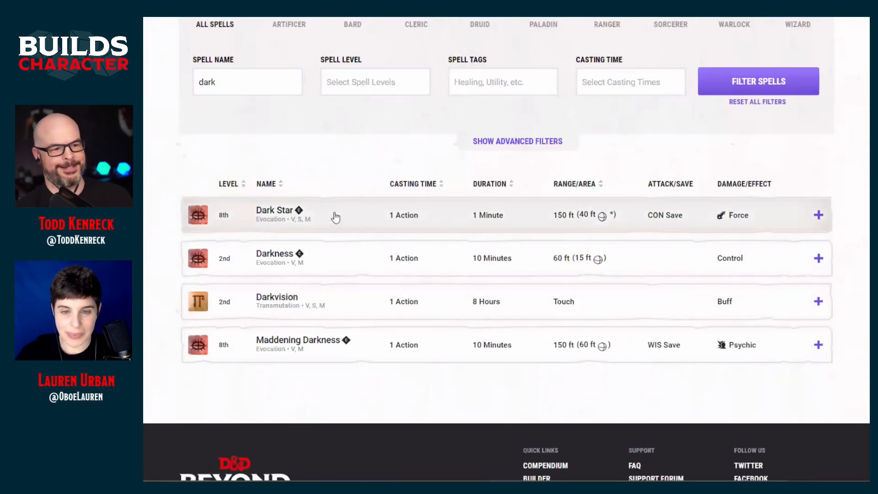
# Step: Expand the Dark Star spell's details and read through to its tags and classes
pyautogui.click(818, 215)
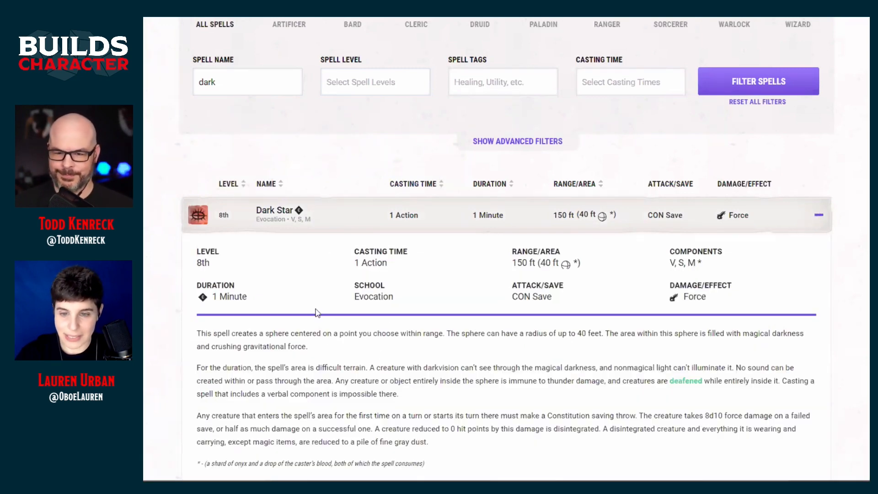
pyautogui.click(351, 221)
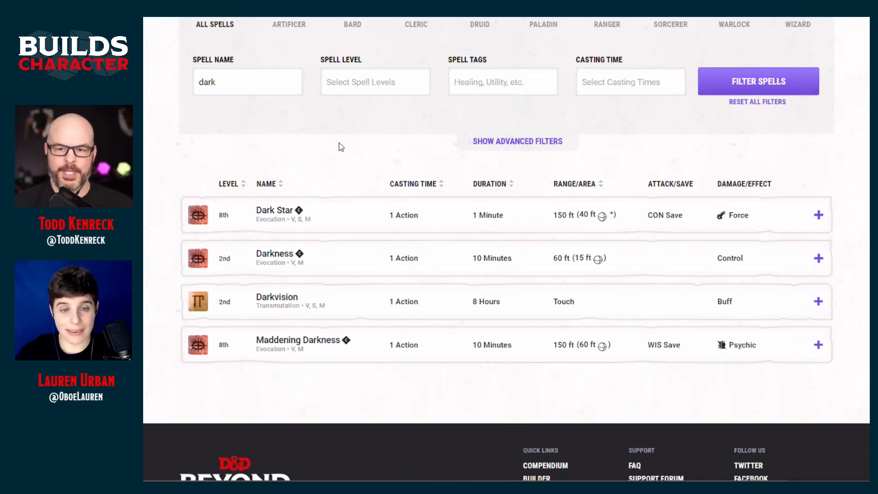
pyautogui.click(355, 224)
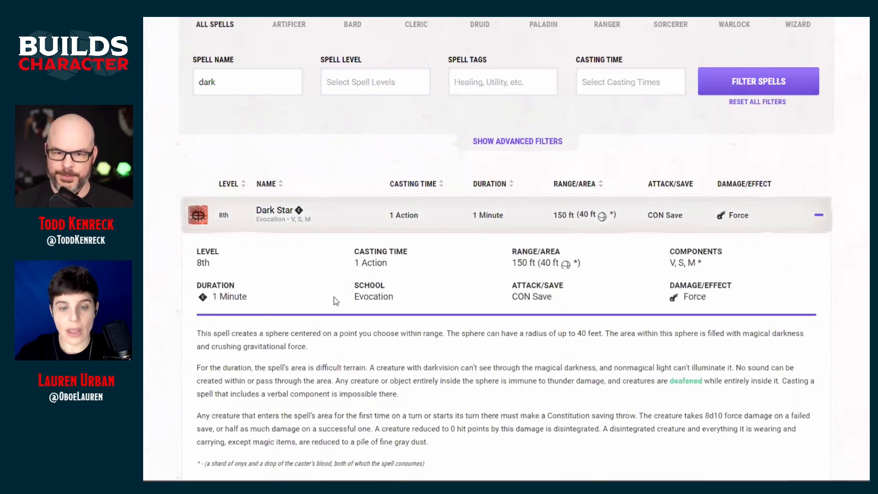
pyautogui.scroll(-3, 352, 297)
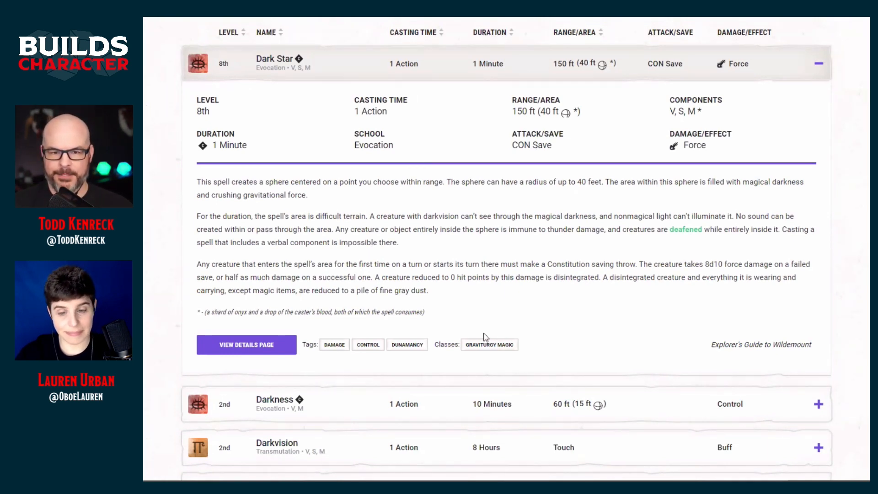
# Step: Highlight Graviturgy Magic in Dark Star's class list to point it out, and clear the highlight
pyautogui.moveTo(467, 348); pyautogui.dragTo(515, 347)
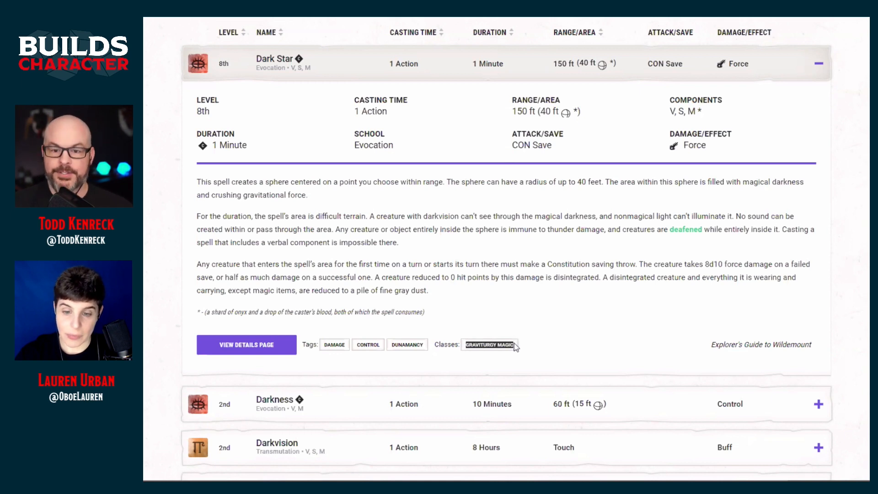
pyautogui.click(558, 332)
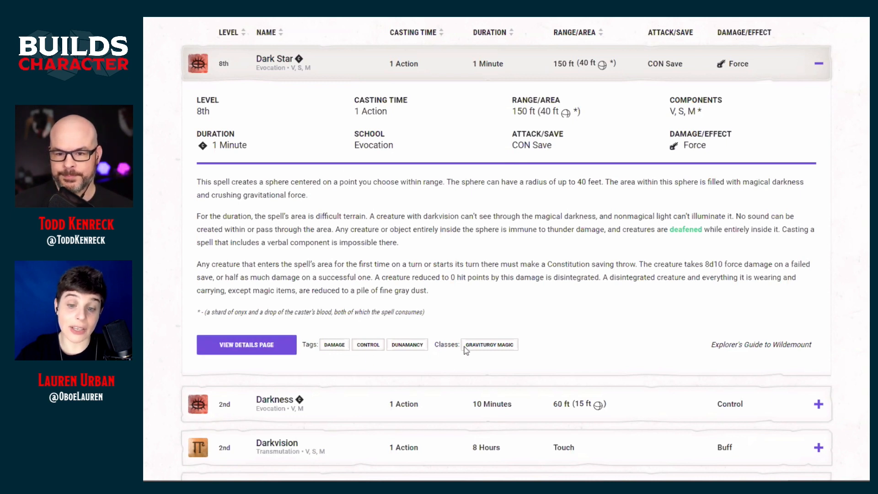
pyautogui.moveTo(465, 348); pyautogui.dragTo(514, 348)
pyautogui.click(555, 318)
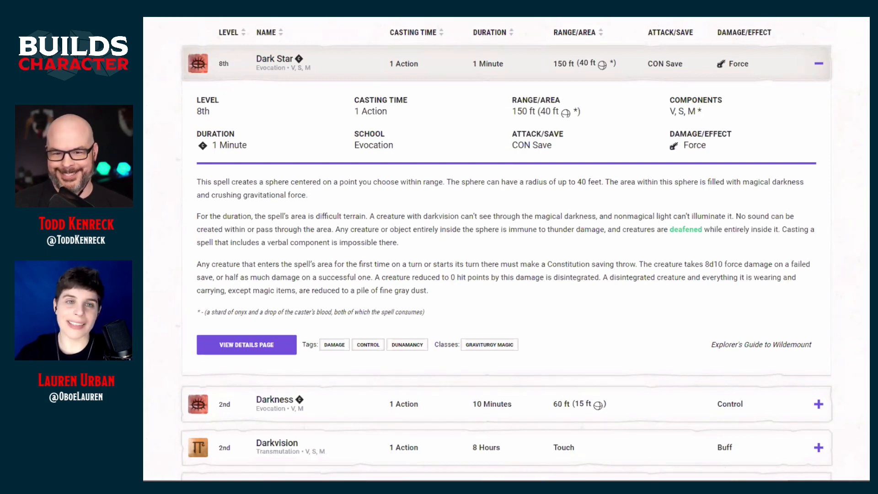
# Step: Switch back to the homebrew spell creation tab and create a new spell using Dark Star as the template
pyautogui.moveTo(201, 17); pyautogui.dragTo(204, 17)
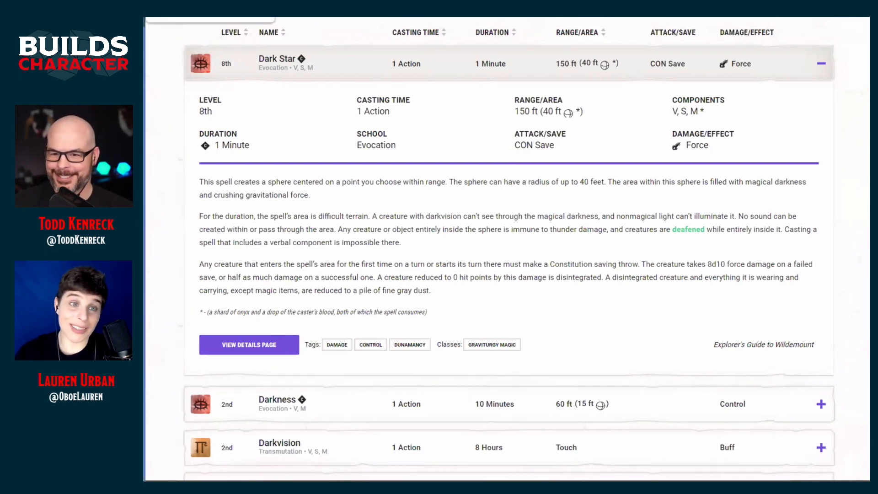
pyautogui.click(201, 17)
pyautogui.click(517, 221)
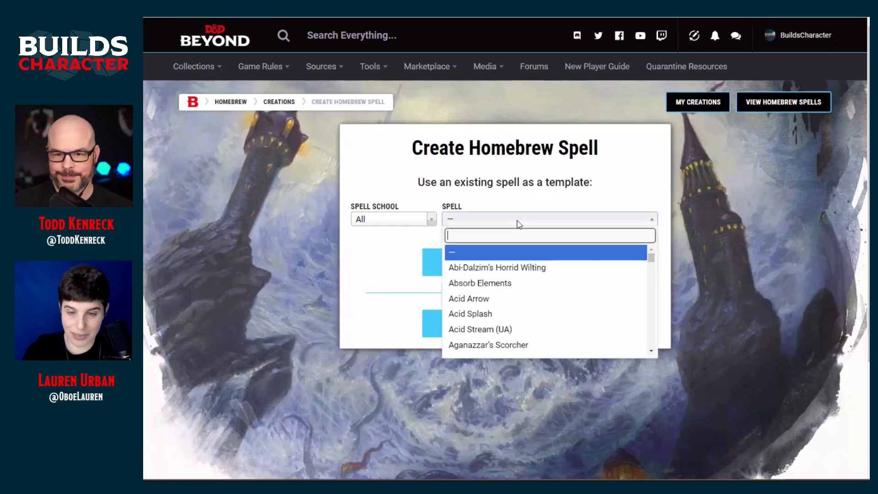
pyautogui.write('dark')
pyautogui.click(486, 254)
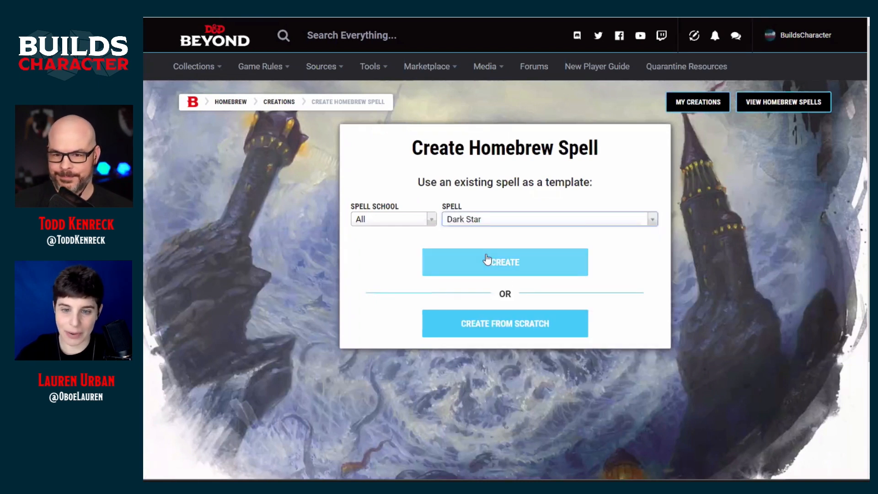
pyautogui.click(499, 262)
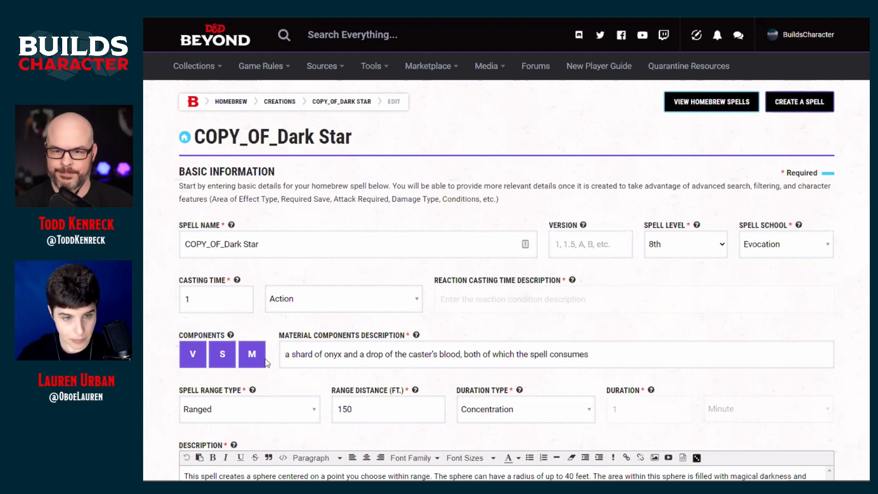
# Step: Rename the copied homebrew spell "Dark Star For Everyone" and set its version to 1
pyautogui.click(226, 244)
pyautogui.press('BackSpace')
pyautogui.press('BackSpace')
pyautogui.press('BackSpace')
pyautogui.press('BackSpace')
pyautogui.press('BackSpace')
pyautogui.press('BackSpace')
pyautogui.press('BackSpace')
pyautogui.press('BackSpace')
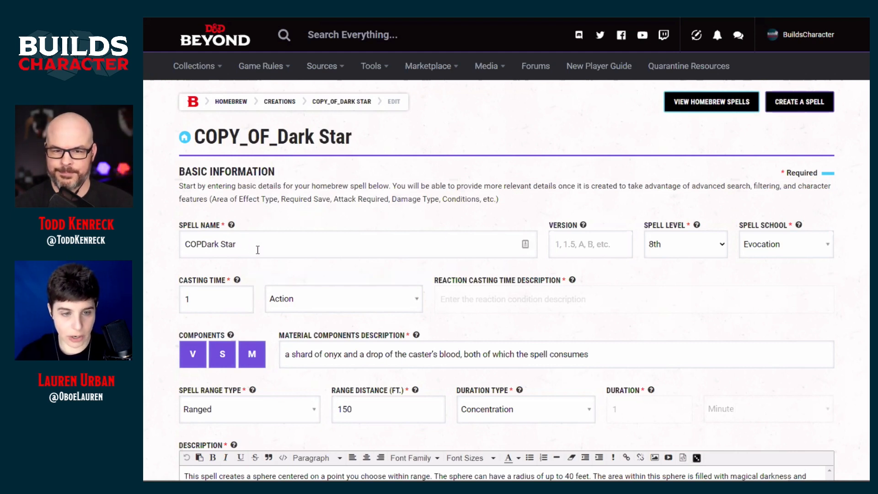
pyautogui.click(268, 245)
pyautogui.write('For Everyone')
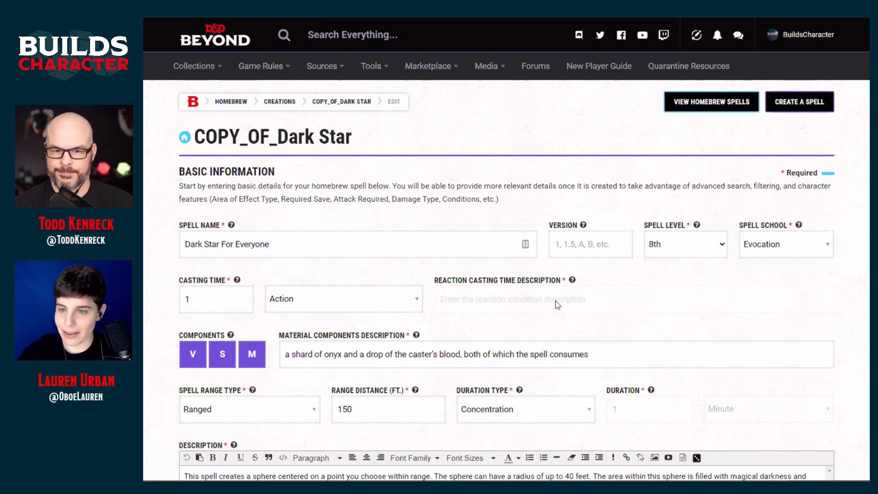
pyautogui.click(572, 248)
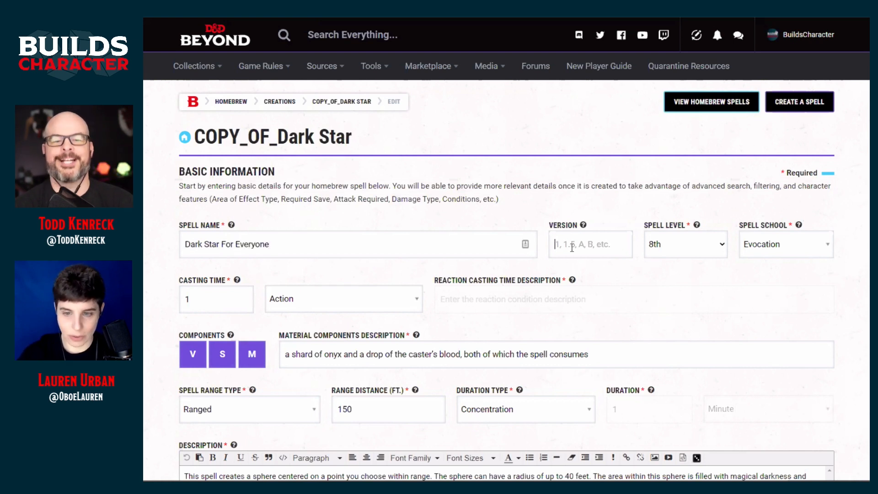
pyautogui.write('1')
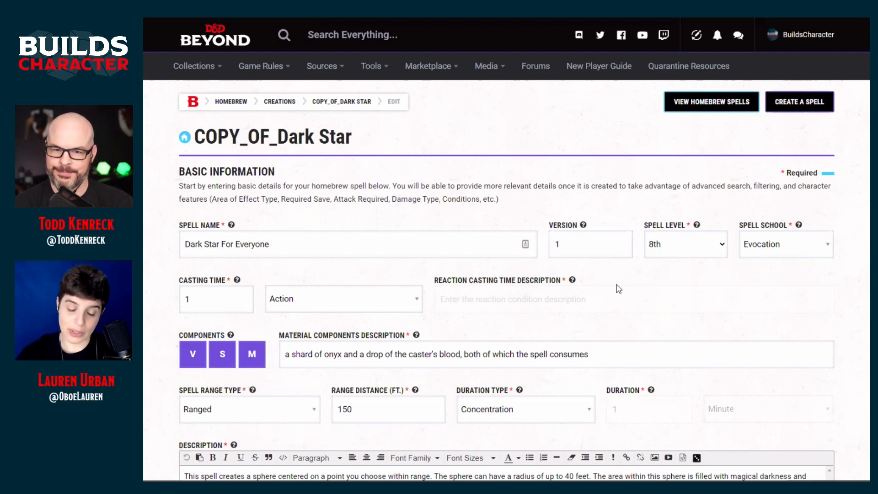
# Step: Set the homebrew spell's level to 2nd
pyautogui.click(683, 249)
pyautogui.click(686, 289)
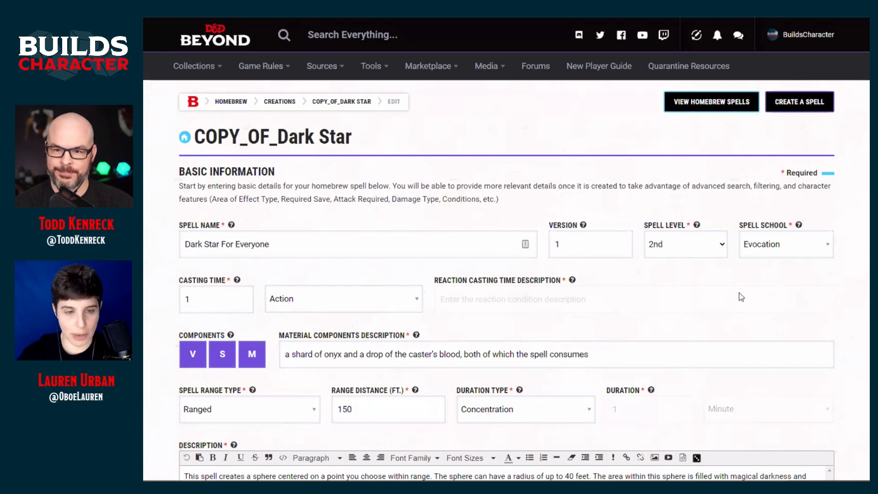
# Step: Replace Wizard - Graviturgy Magic with Wizard as the spell's available class and save the changes
pyautogui.scroll(-2, 679, 273)
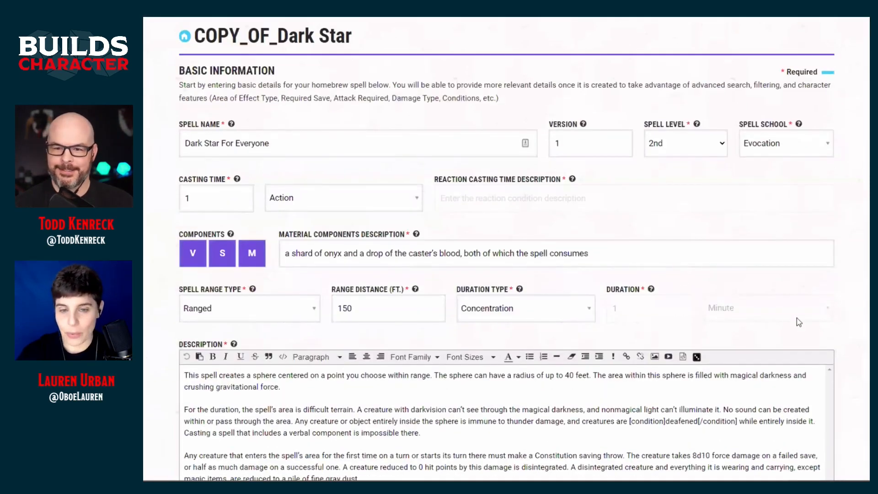
pyautogui.scroll(-3, 866, 337)
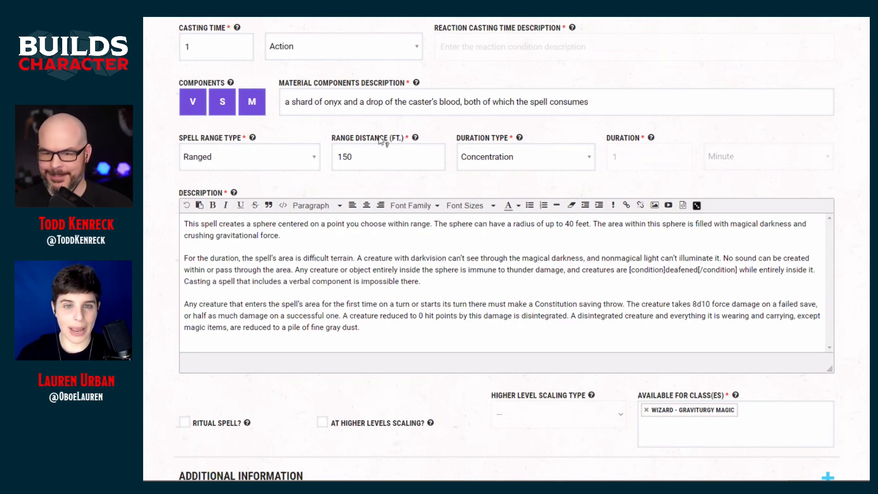
pyautogui.scroll(-2, 842, 297)
pyautogui.scroll(-2, 503, 135)
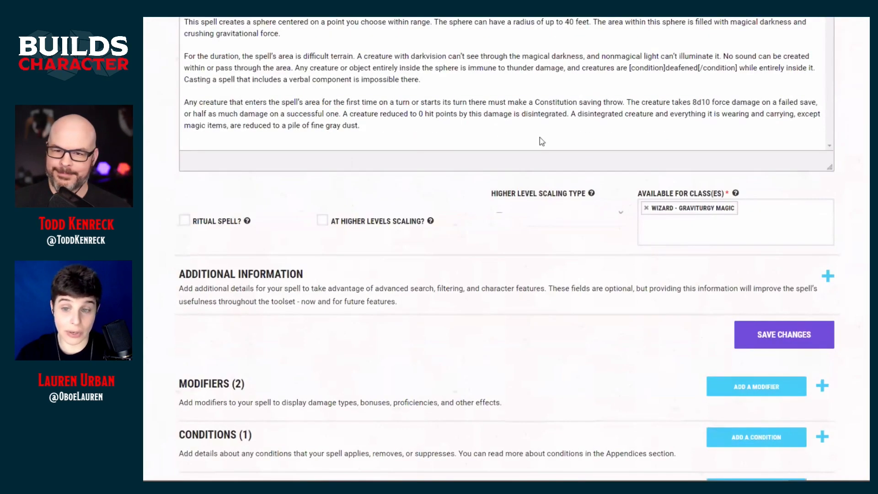
pyautogui.moveTo(666, 195)
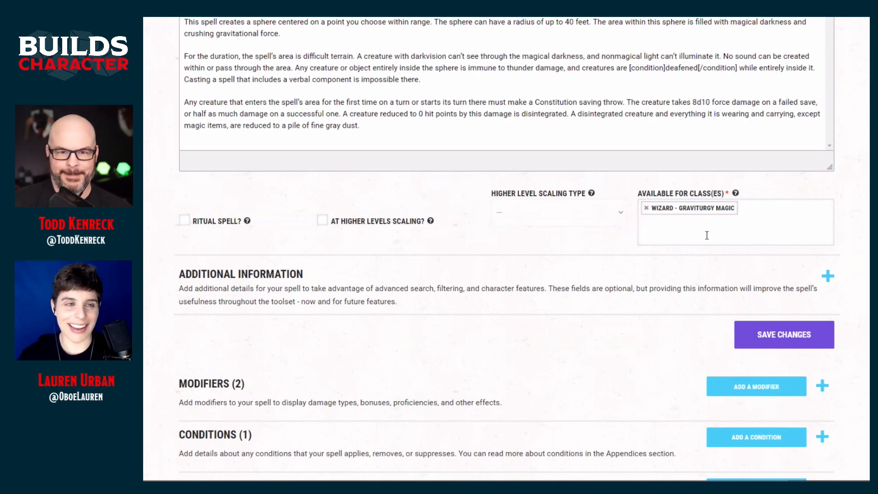
pyautogui.click(668, 224)
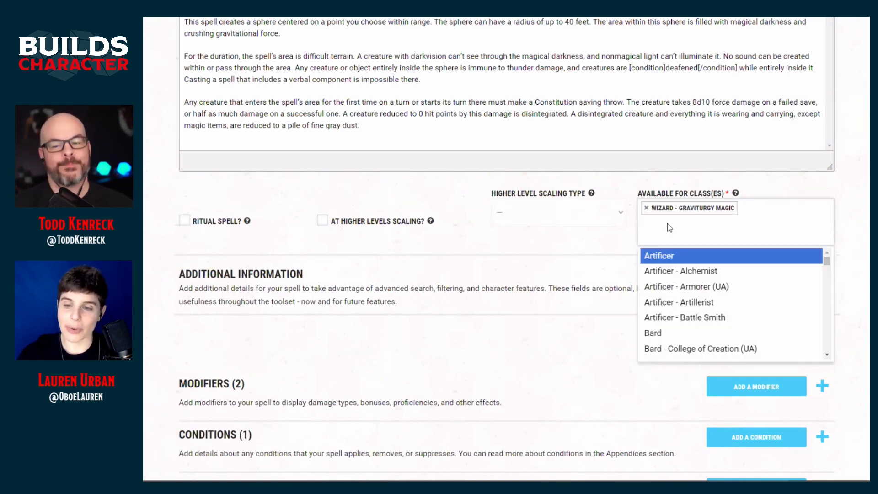
pyautogui.scroll(-15, 696, 277)
pyautogui.scroll(-12, 696, 276)
pyautogui.scroll(2, 696, 277)
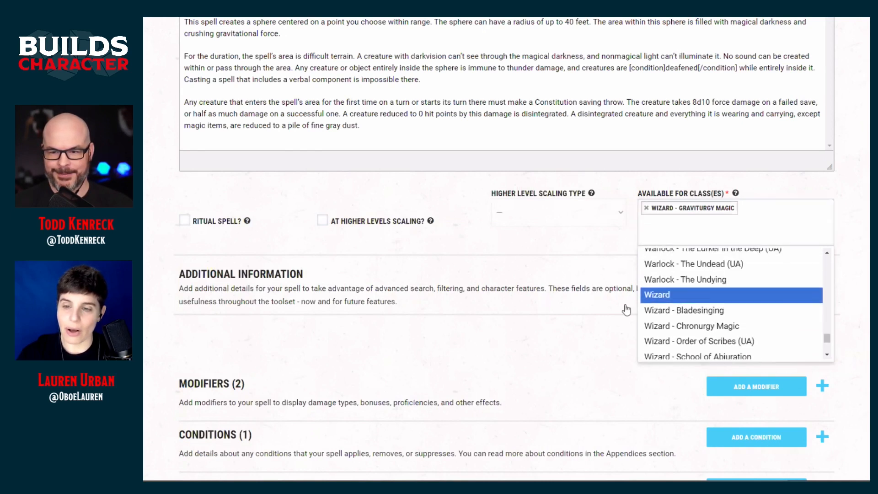
pyautogui.press('Return')
pyautogui.click(646, 208)
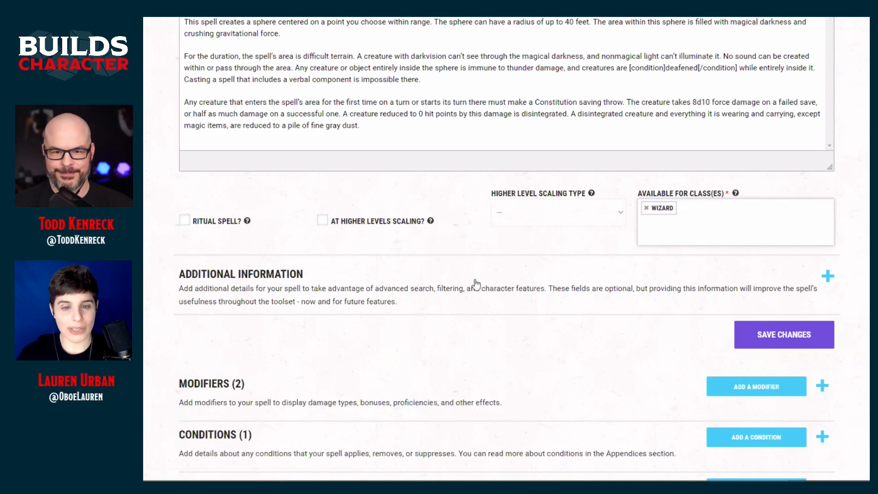
pyautogui.click(761, 334)
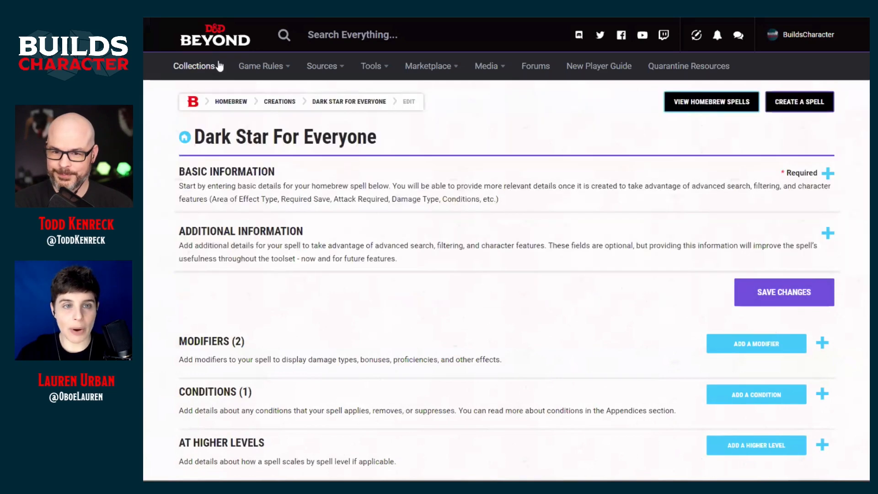
# Step: Open the level 16 Cleric/Rogue/Wizard's character sheet from the character collection and bring up its spell management
pyautogui.moveTo(197, 67)
pyautogui.click(227, 124)
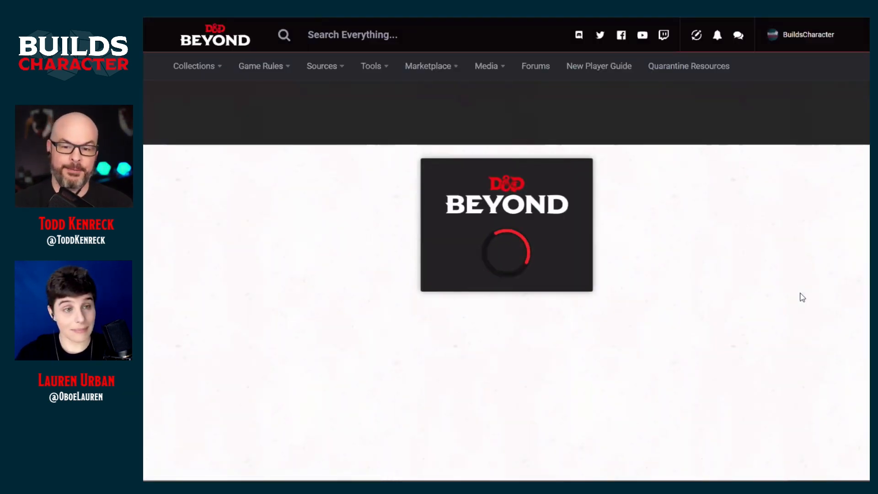
pyautogui.scroll(-3, 849, 290)
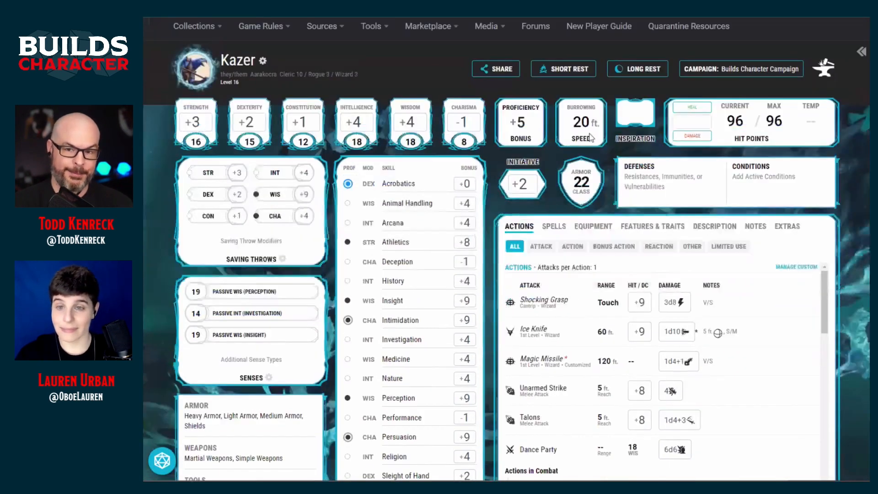
pyautogui.click(555, 125)
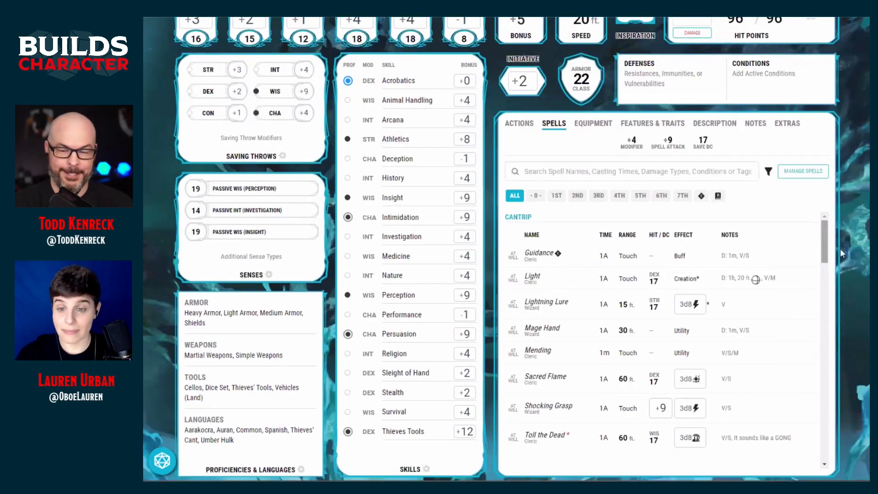
pyautogui.click(821, 172)
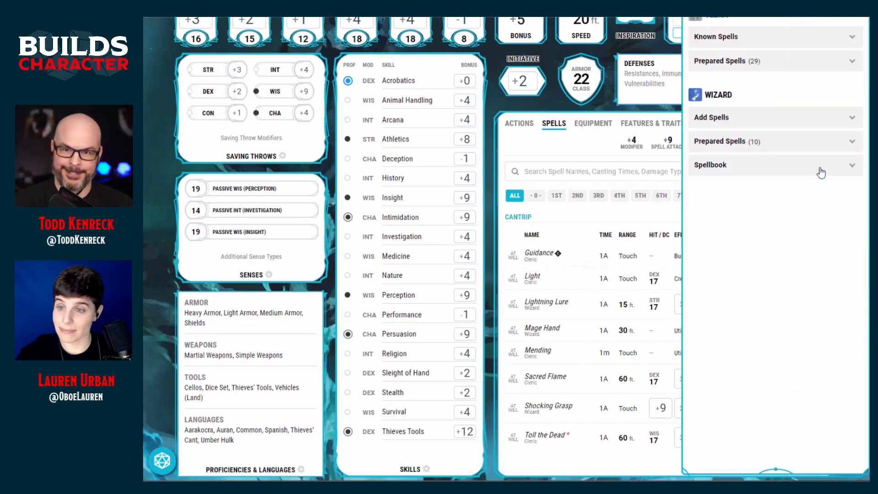
# Step: Filter the addable Wizard spells by "dark" and learn Dark Star For Everyone
pyautogui.click(781, 117)
pyautogui.click(780, 182)
pyautogui.write('dark')
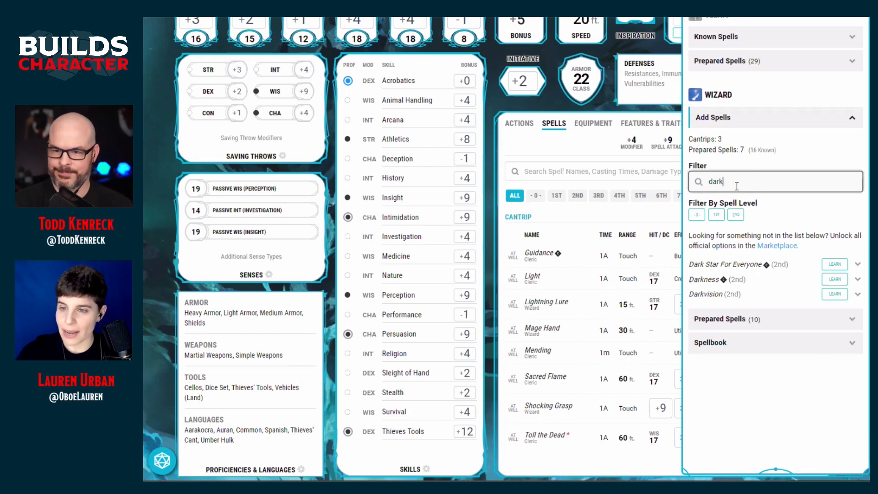
pyautogui.click(829, 334)
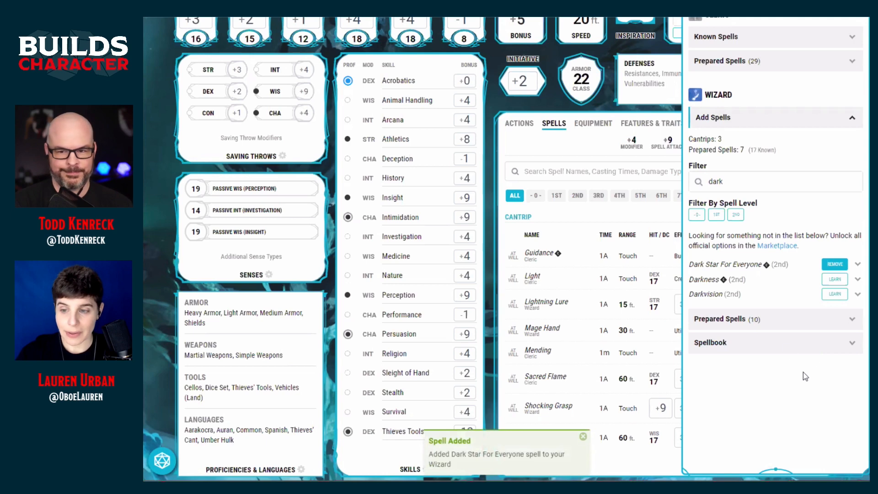
# Step: Unprepare Shield in the Wizard spellbook and prepare Dark Star For Everyone in its place
pyautogui.click(788, 348)
pyautogui.scroll(-3, 789, 348)
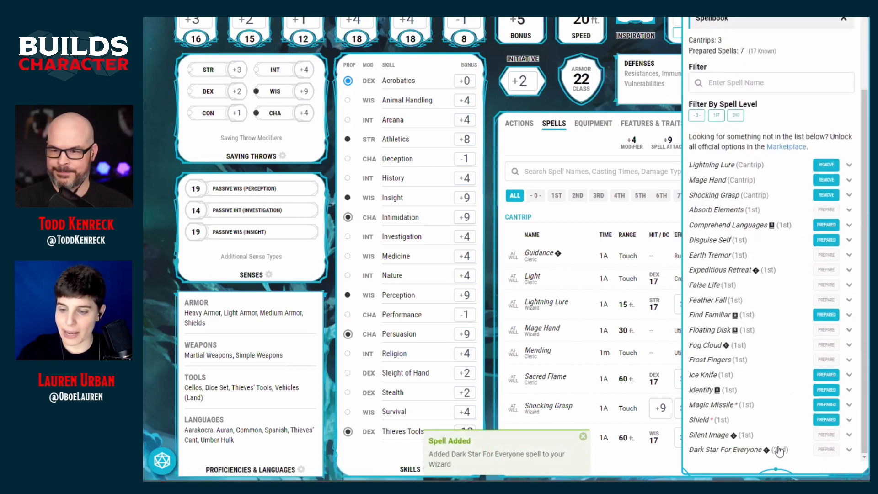
pyautogui.click(826, 419)
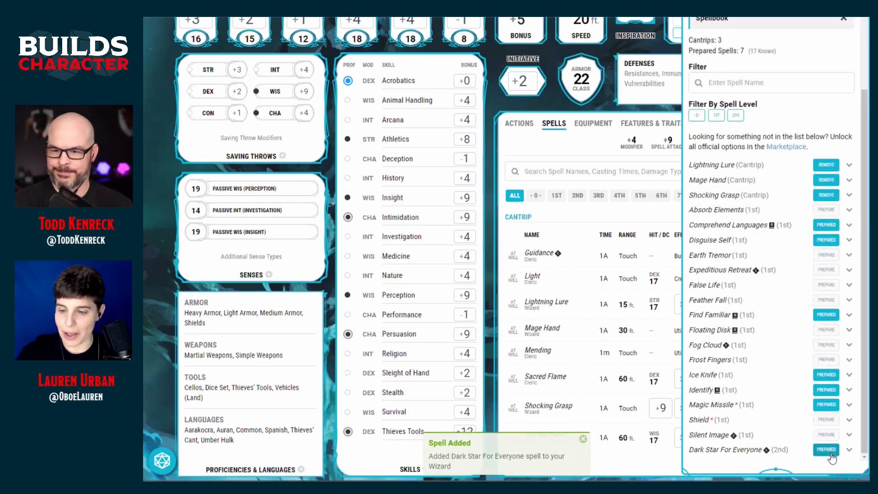
# Step: Find Dark Star For Everyone among the character's 2nd-level spells, read its details, and close them
pyautogui.click(592, 149)
pyautogui.scroll(-5, 692, 312)
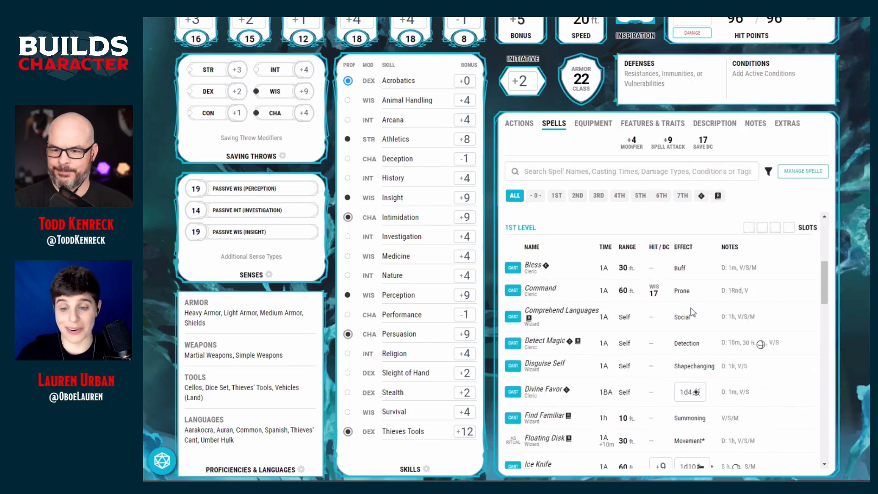
pyautogui.scroll(-3, 693, 312)
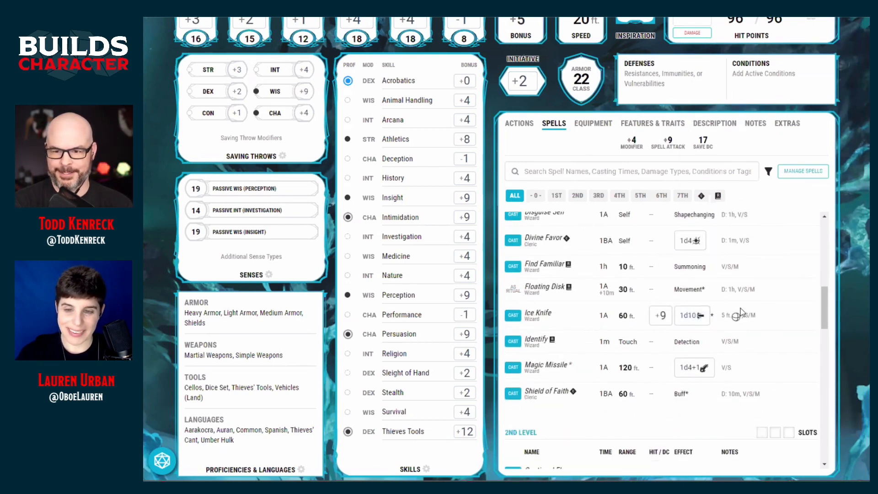
pyautogui.scroll(-3, 741, 313)
pyautogui.scroll(-3, 742, 312)
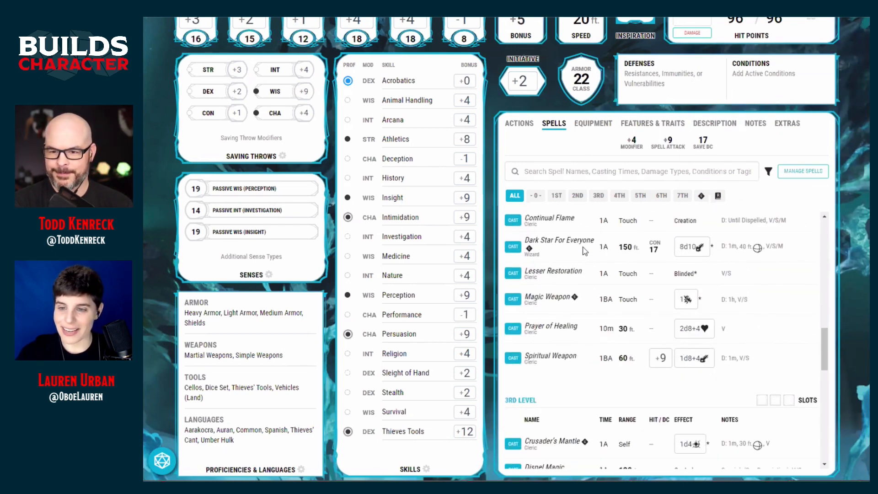
pyautogui.click(585, 251)
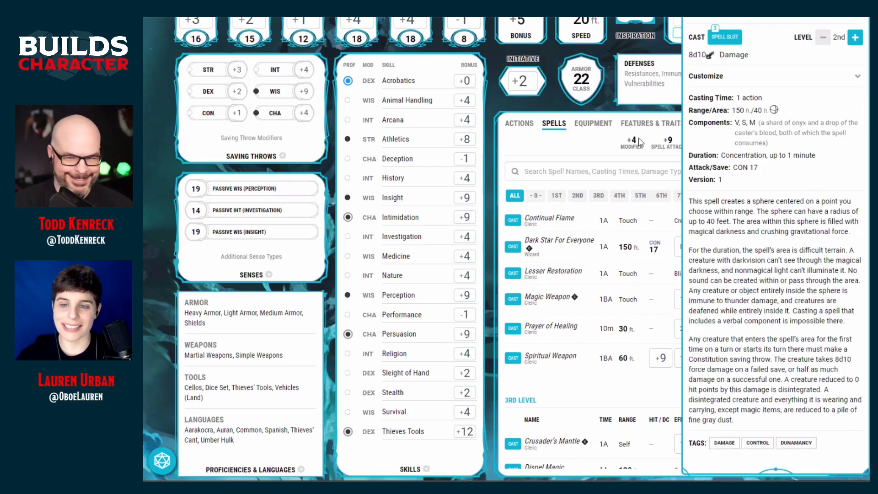
pyautogui.press('Escape')
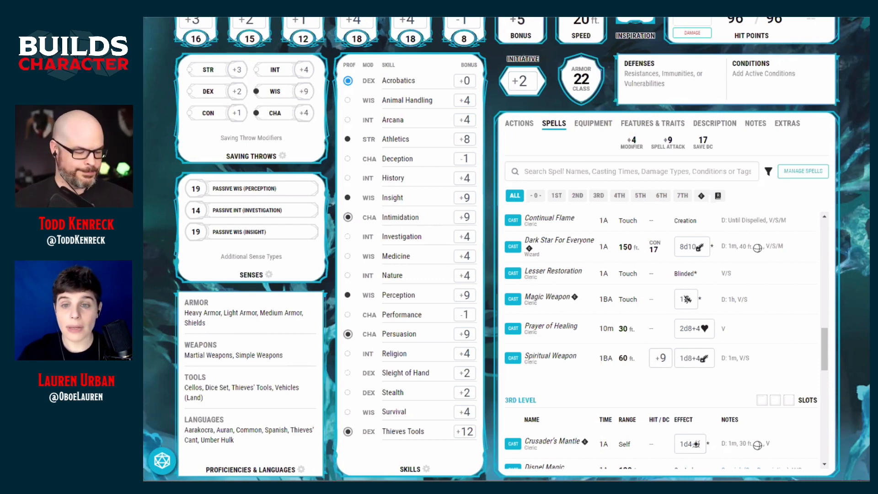
# Step: Switch to the site's spell listing tab and go from there to the list of own homebrew creations
pyautogui.scroll(3, 277, 41)
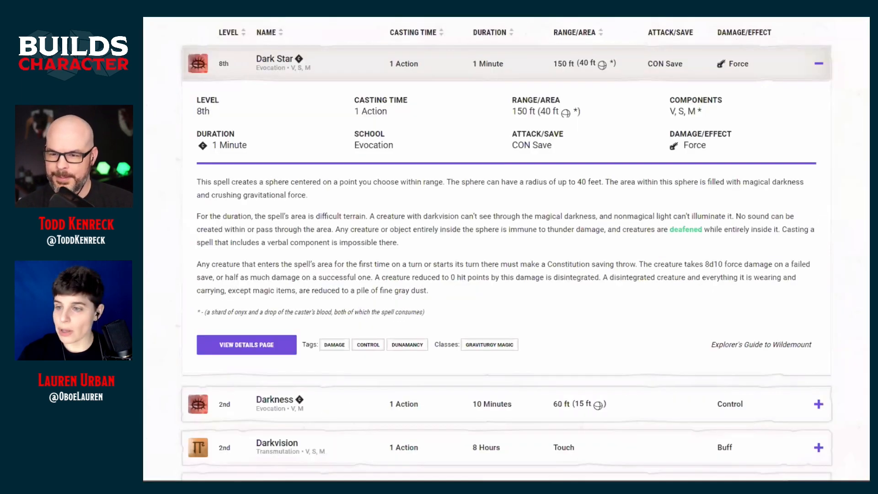
pyautogui.scroll(8, 506, 249)
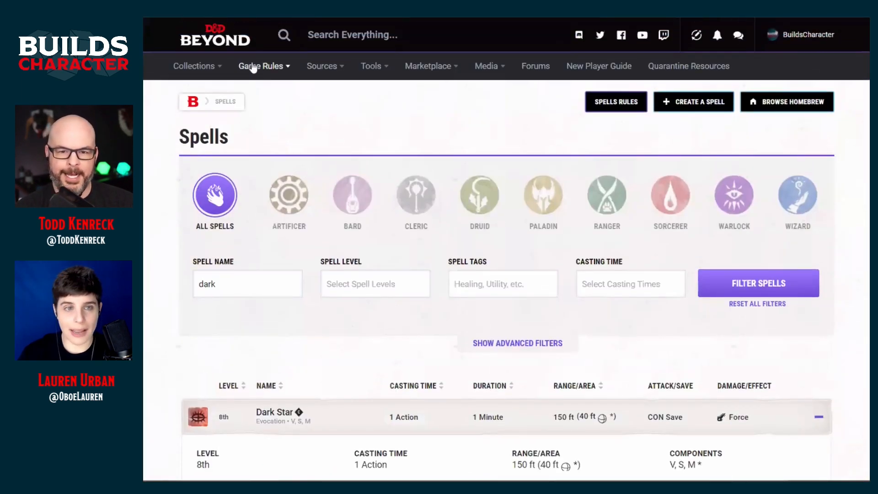
pyautogui.moveTo(204, 68)
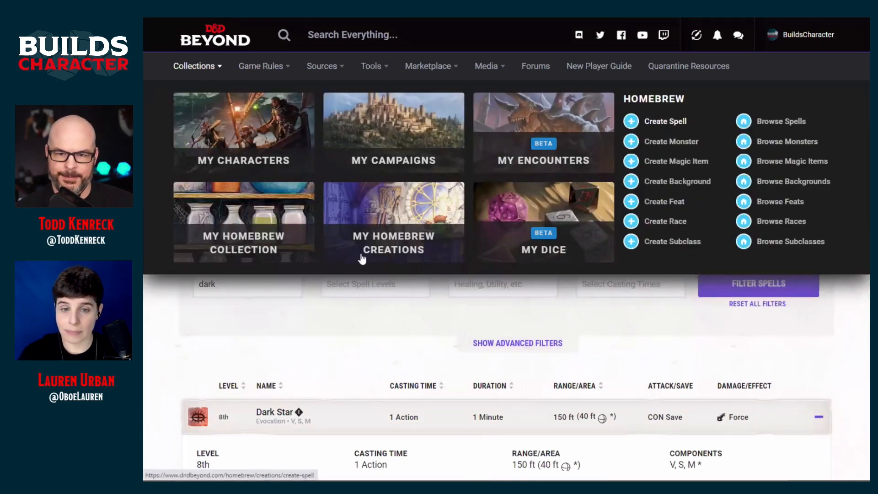
pyautogui.click(378, 223)
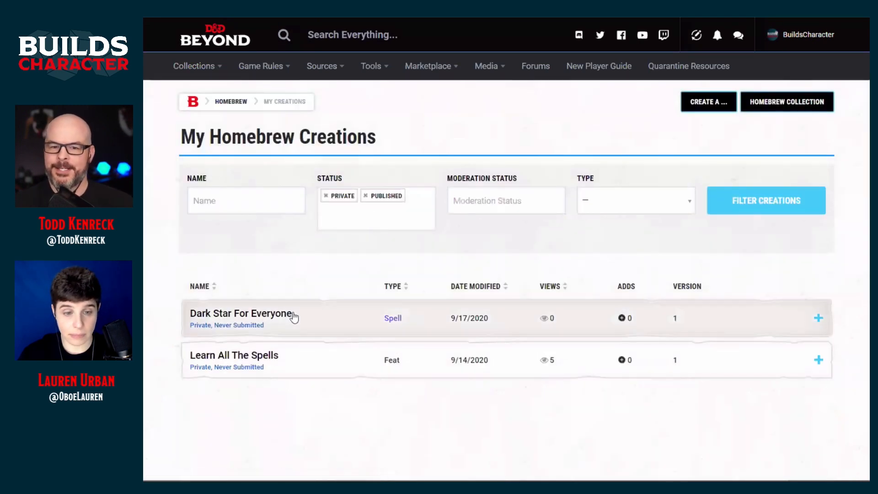
# Step: Open Dark Star For Everyone for editing and expand its basic information
pyautogui.click(293, 315)
pyautogui.scroll(-5, 294, 316)
pyautogui.click(261, 474)
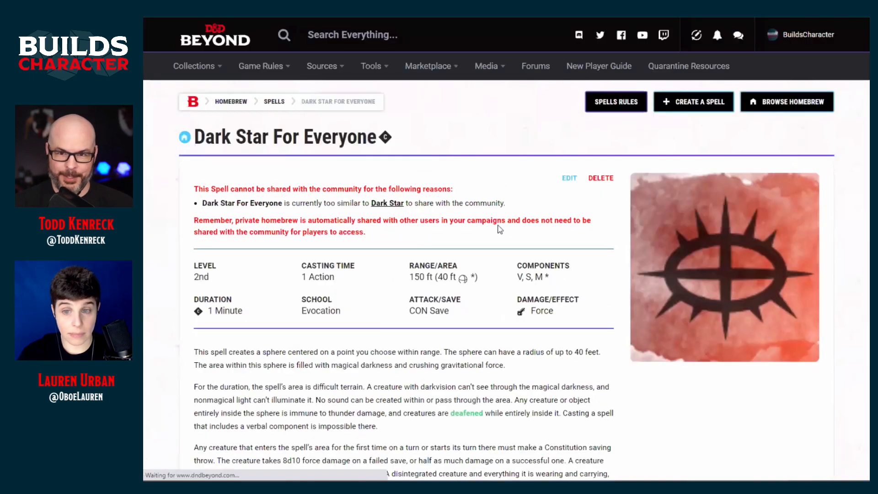
pyautogui.click(569, 178)
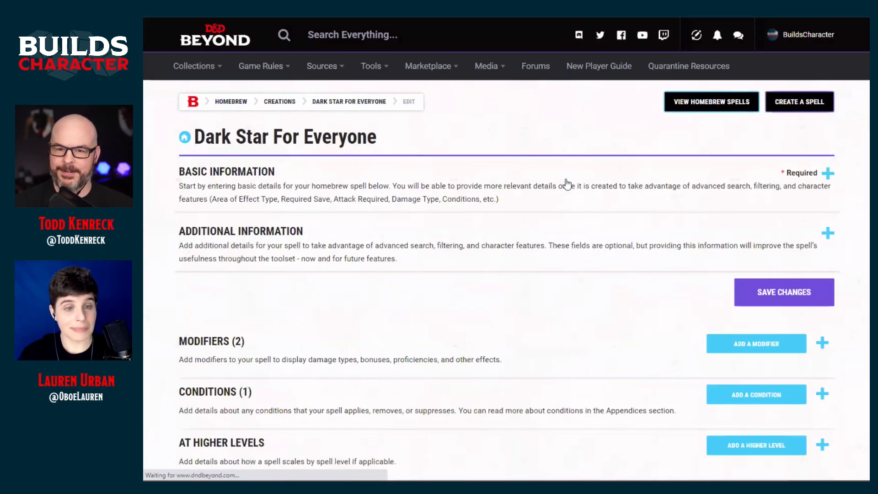
pyautogui.click(828, 174)
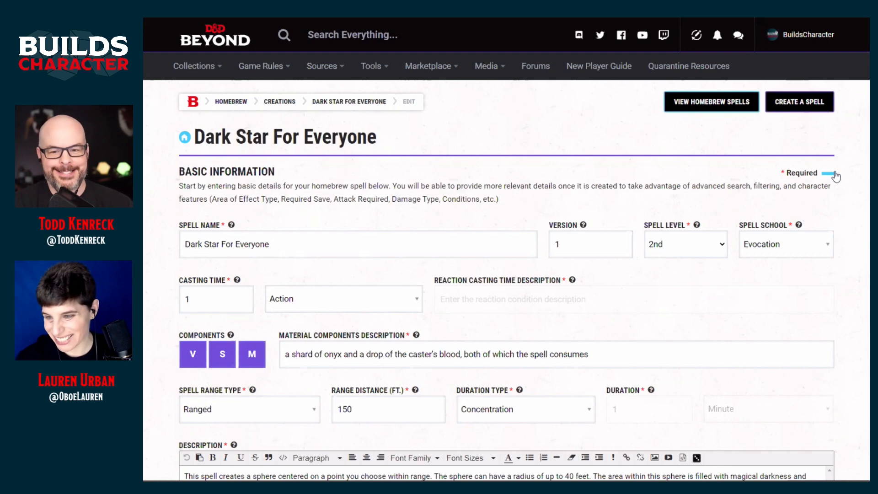
# Step: Enable scaling at higher levels for Dark Star For Everyone
pyautogui.scroll(-2, 846, 210)
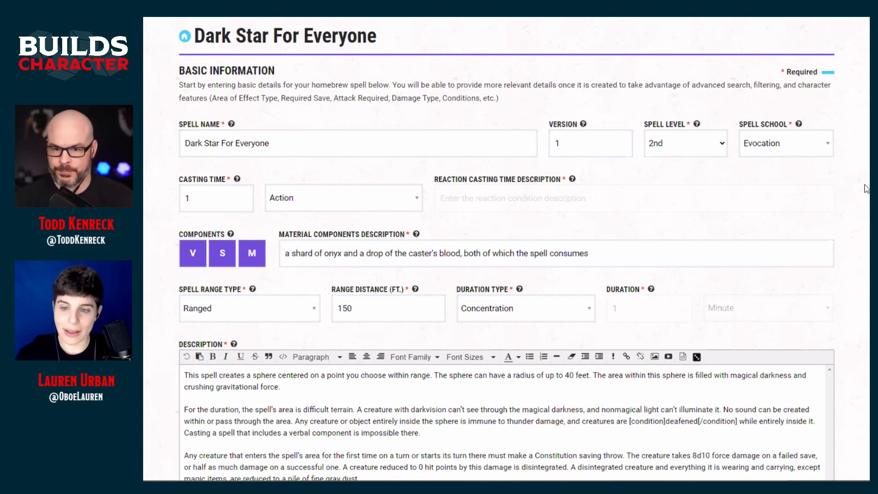
pyautogui.scroll(-2, 864, 187)
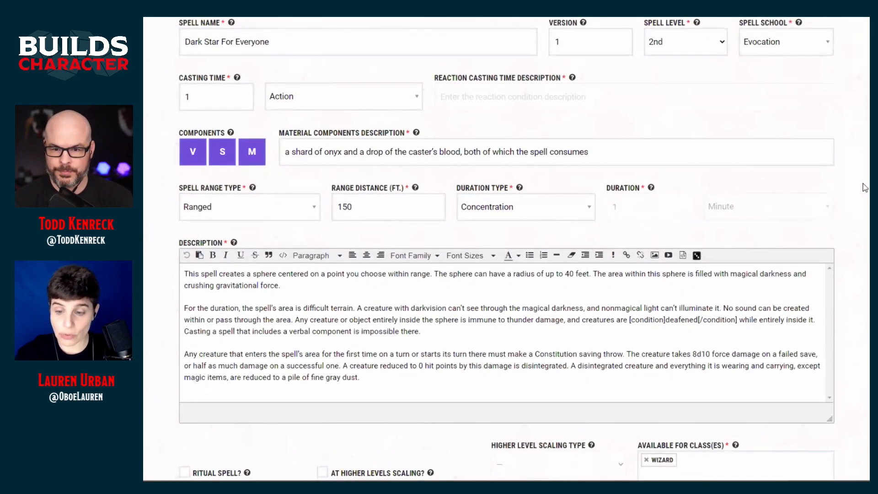
pyautogui.scroll(-6, 865, 187)
pyautogui.moveTo(649, 147)
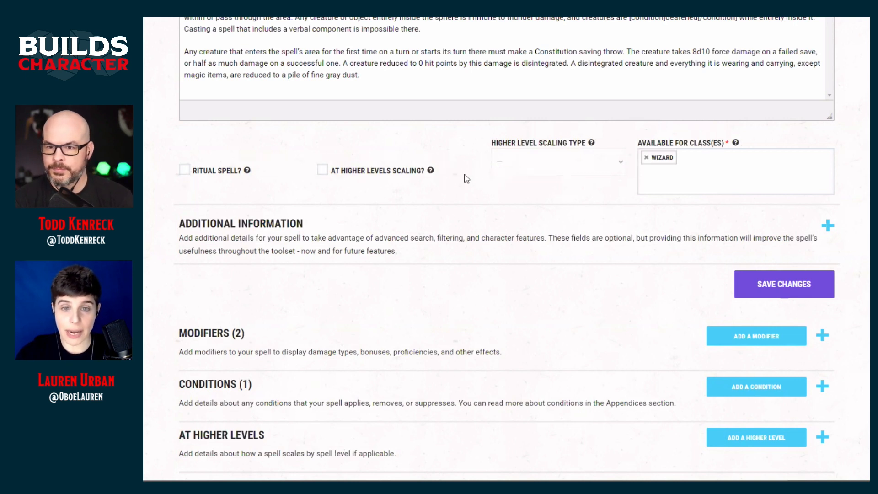
pyautogui.moveTo(215, 179)
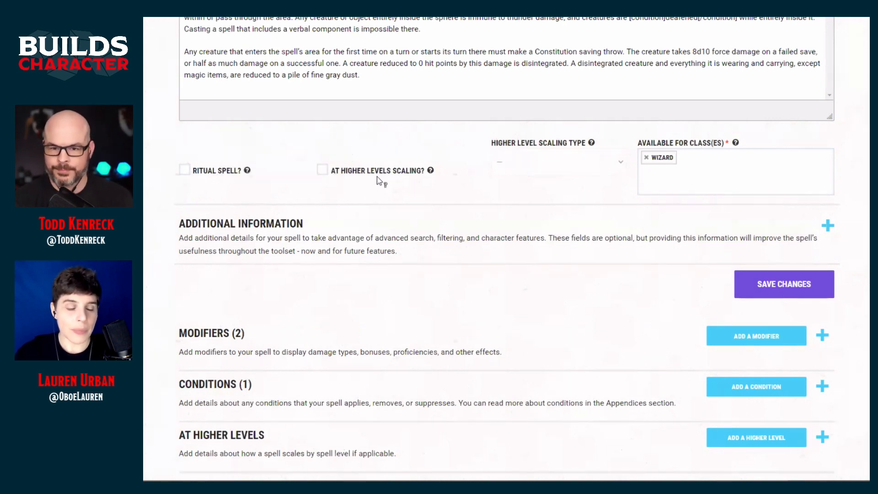
pyautogui.moveTo(379, 180)
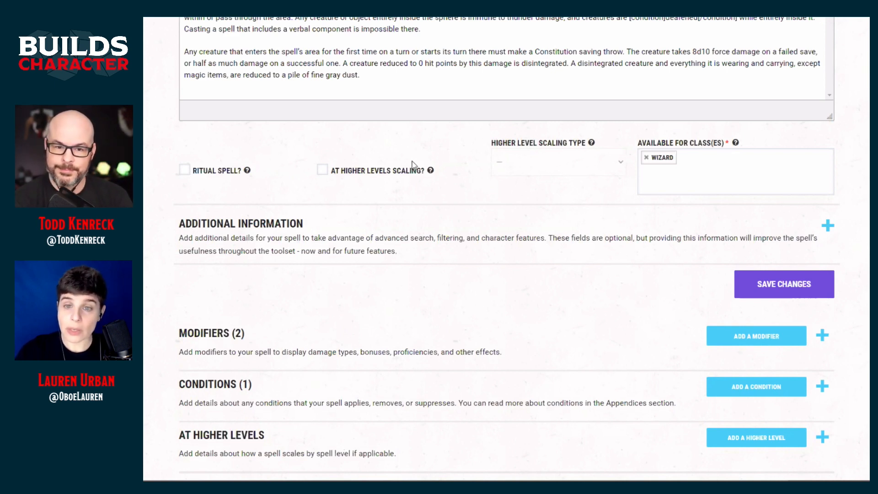
pyautogui.click(321, 172)
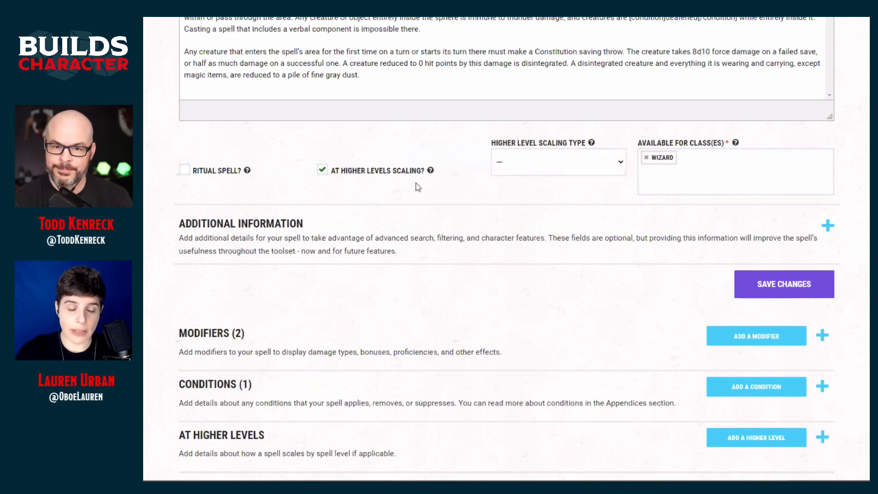
# Step: Read the help notes on higher-level scaling and its type, and examine the available scaling types without choosing one
pyautogui.moveTo(427, 176)
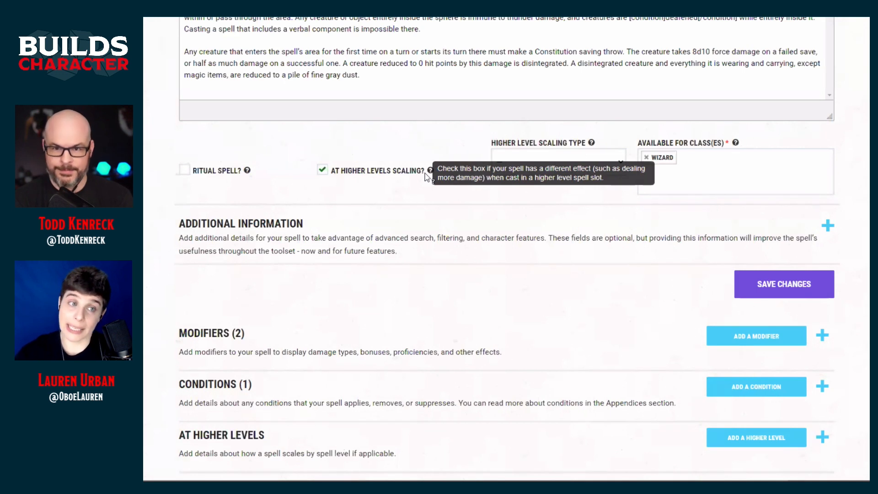
pyautogui.moveTo(593, 153)
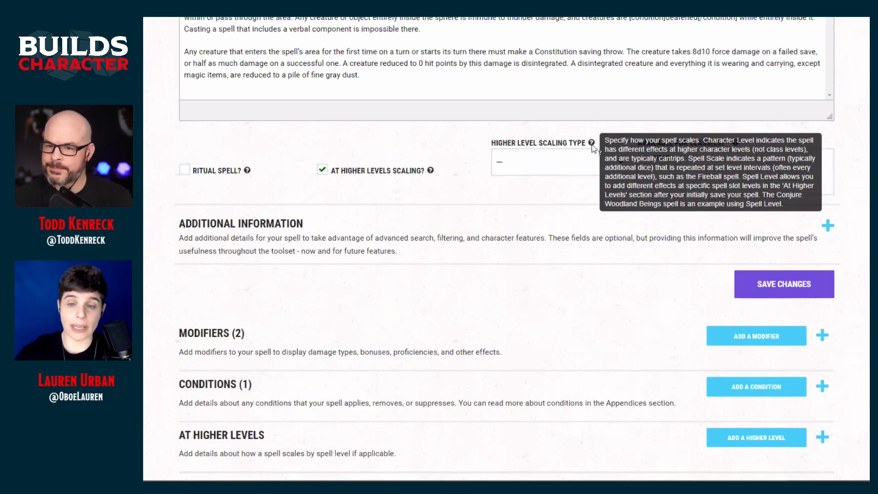
pyautogui.click(562, 172)
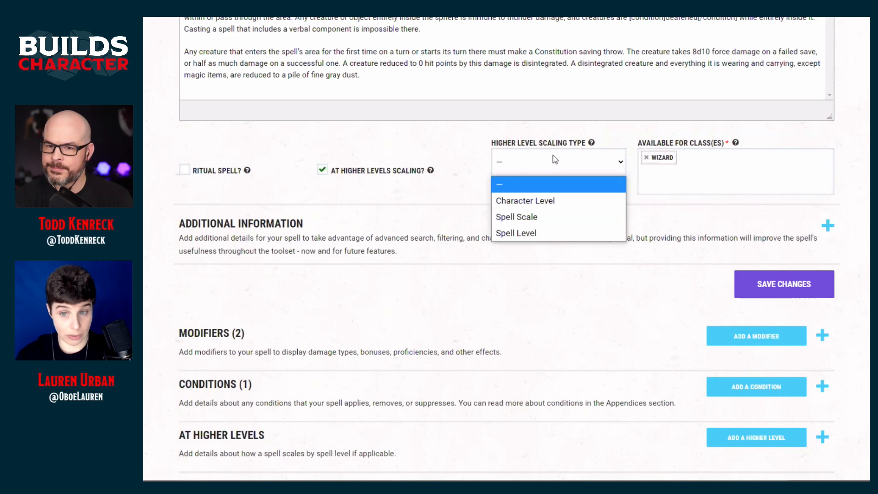
pyautogui.moveTo(565, 147)
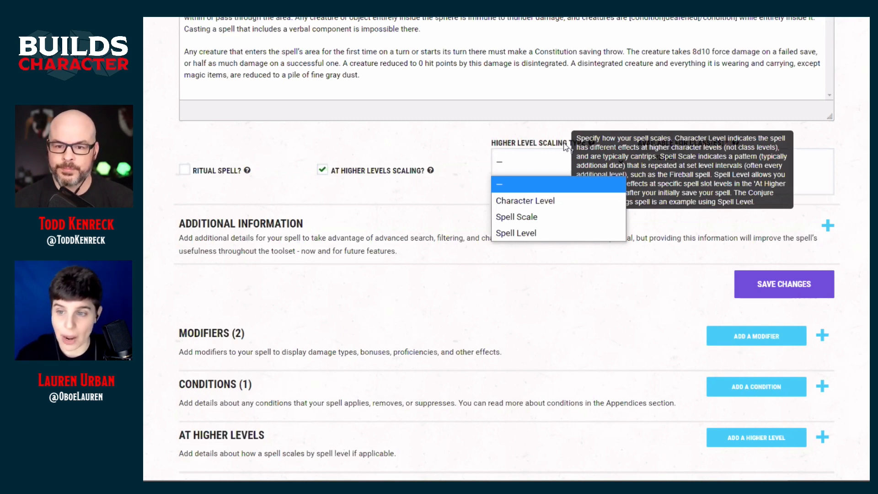
pyautogui.click(580, 146)
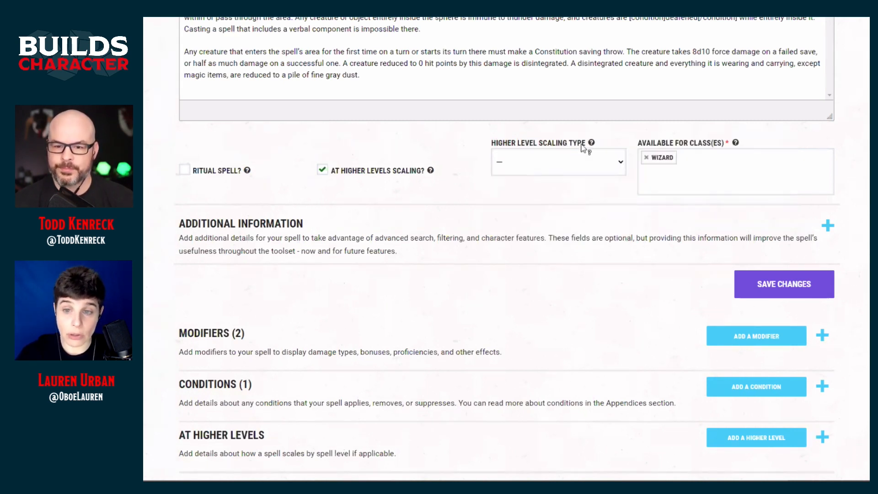
pyautogui.moveTo(591, 143)
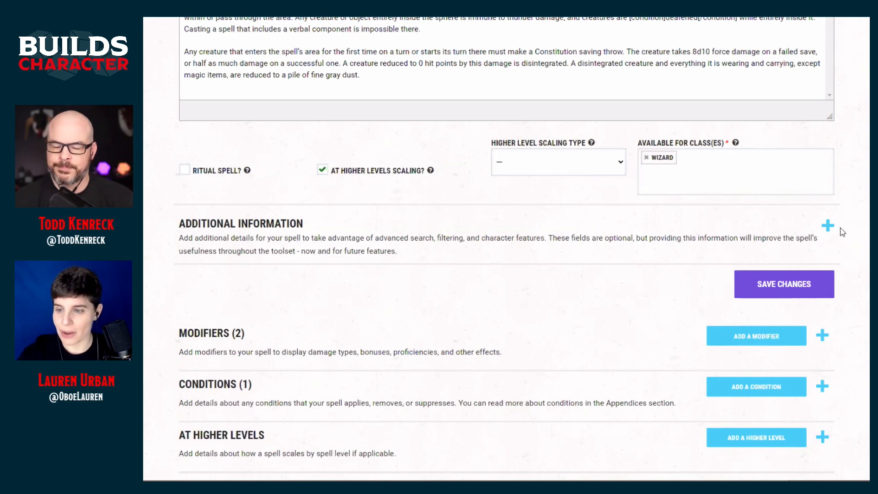
# Step: Expand the modifiers of Dark Star For Everyone and examine its force damage and thunder immunity entries
pyautogui.scroll(-1, 611, 300)
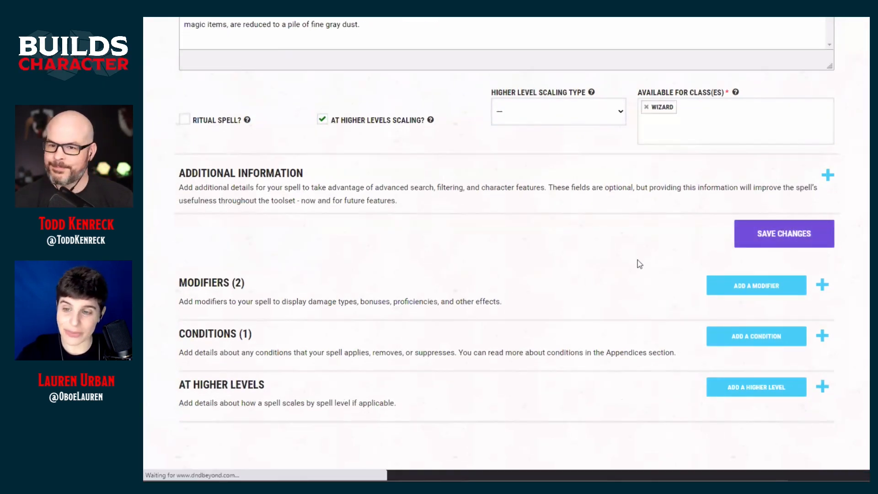
pyautogui.scroll(-3, 671, 246)
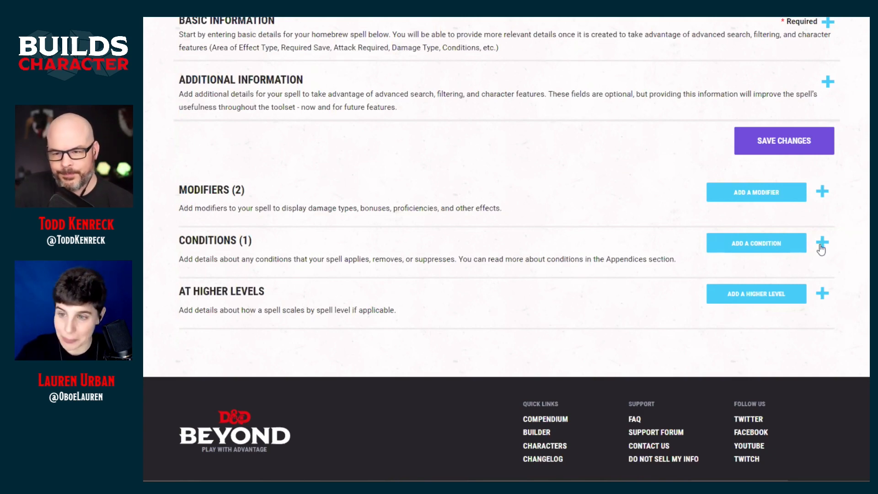
pyautogui.click(829, 194)
pyautogui.scroll(-3, 526, 260)
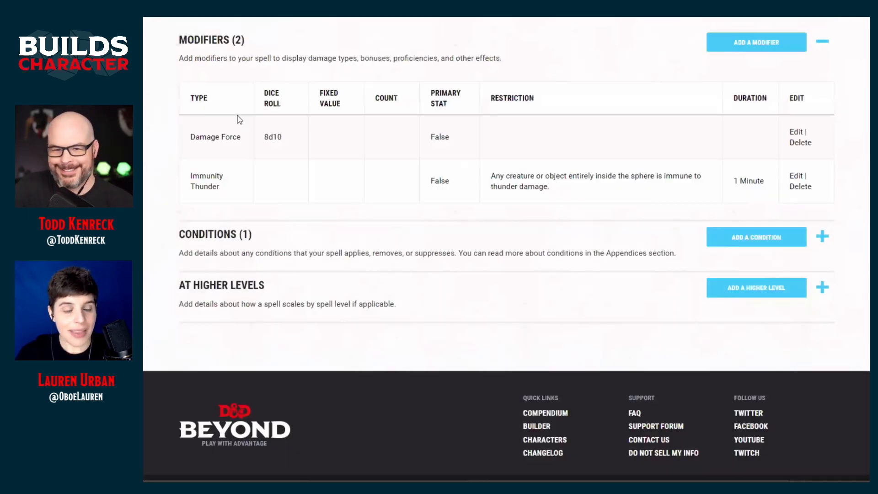
pyautogui.scroll(1, 378, 270)
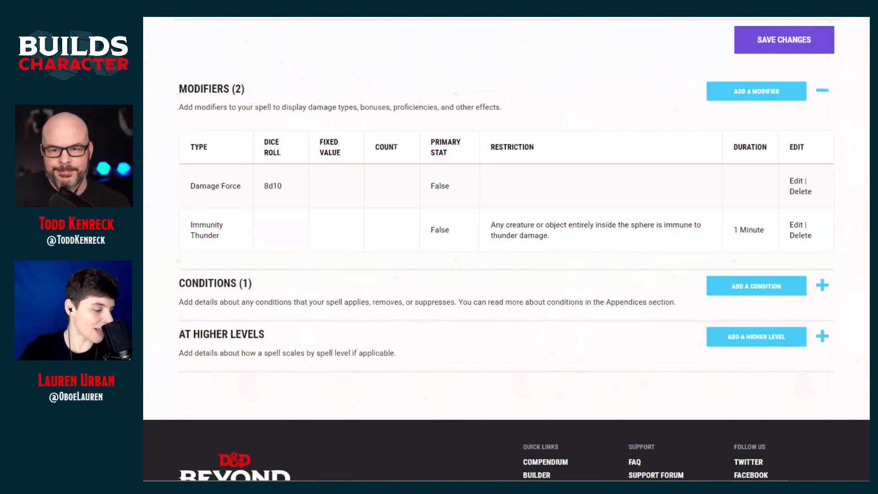
pyautogui.click(497, 105)
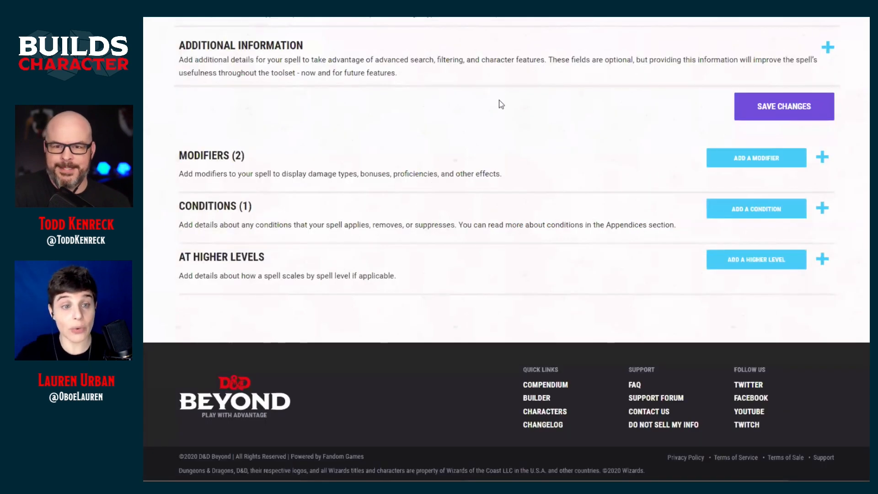
# Step: Create a new homebrew spell using the existing Fireball spell as its template
pyautogui.scroll(4, 577, 198)
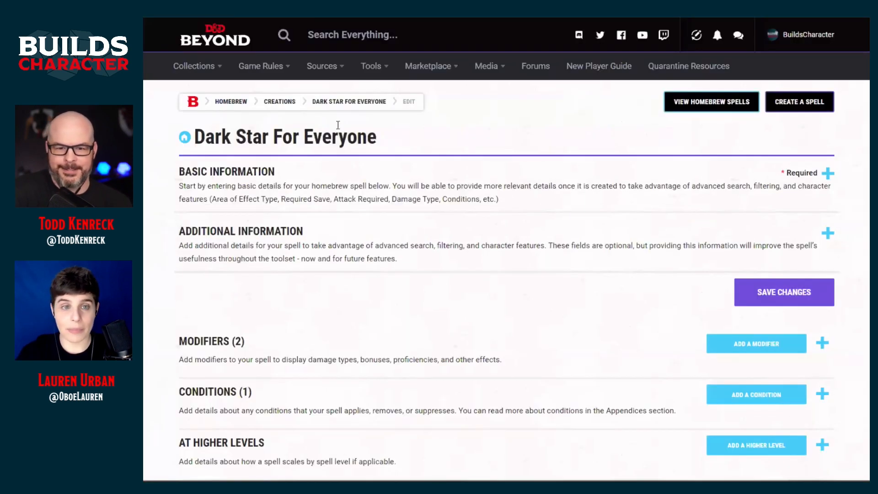
pyautogui.moveTo(211, 68)
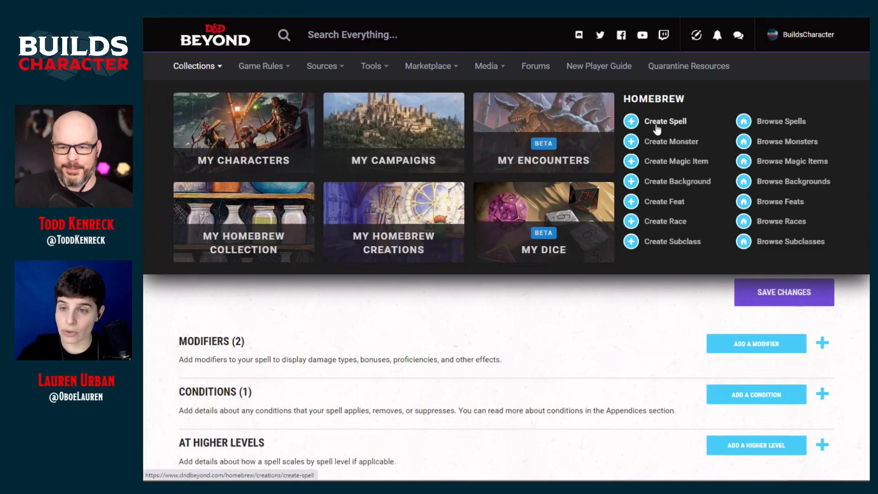
pyautogui.click(657, 129)
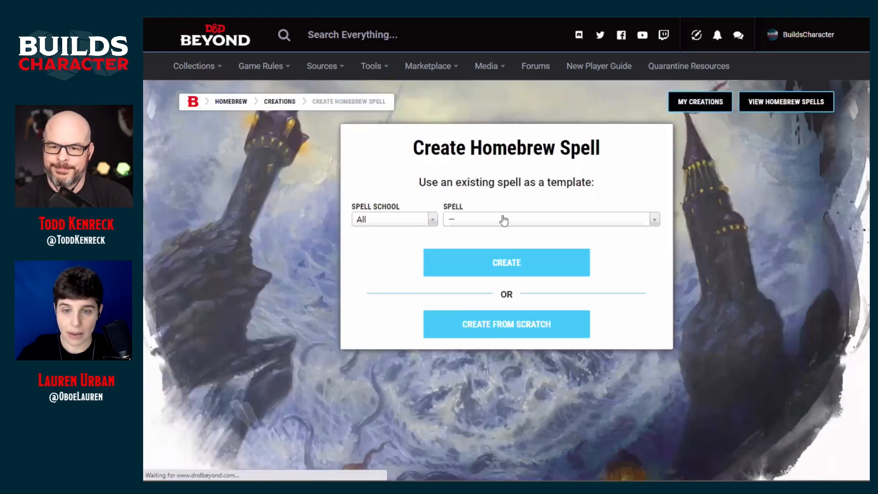
pyautogui.click(503, 220)
pyautogui.write('fire')
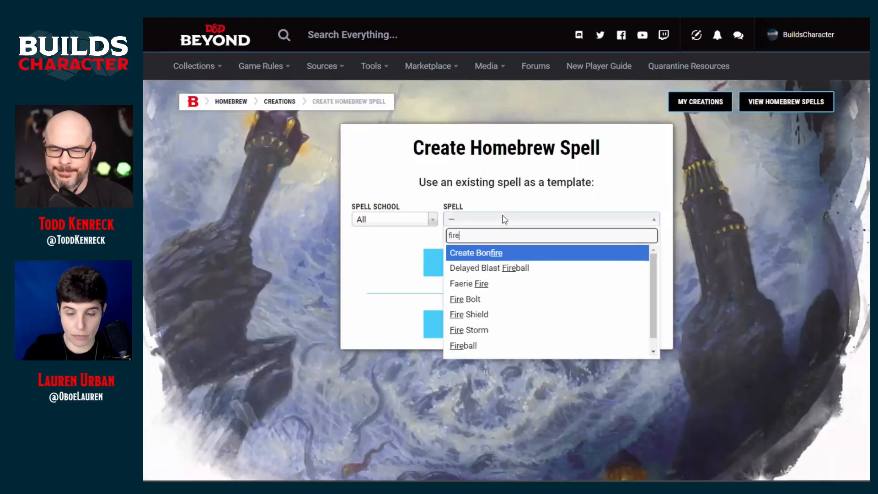
pyautogui.click(468, 346)
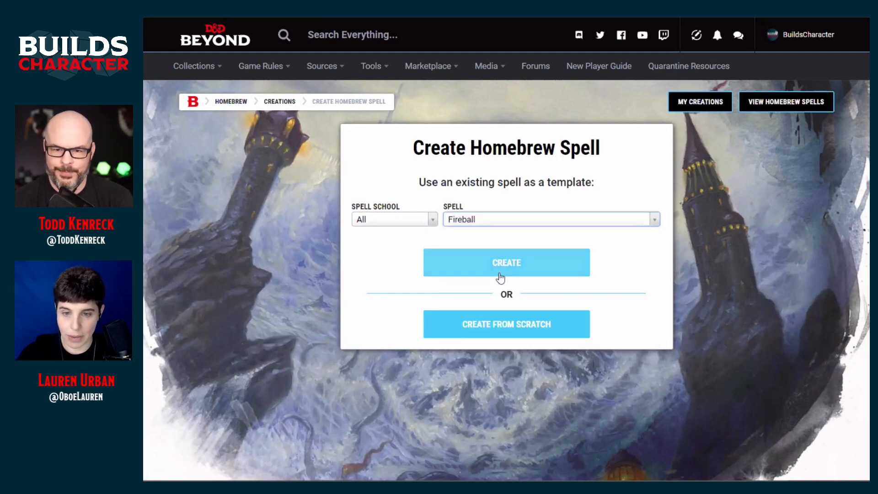
pyautogui.click(500, 277)
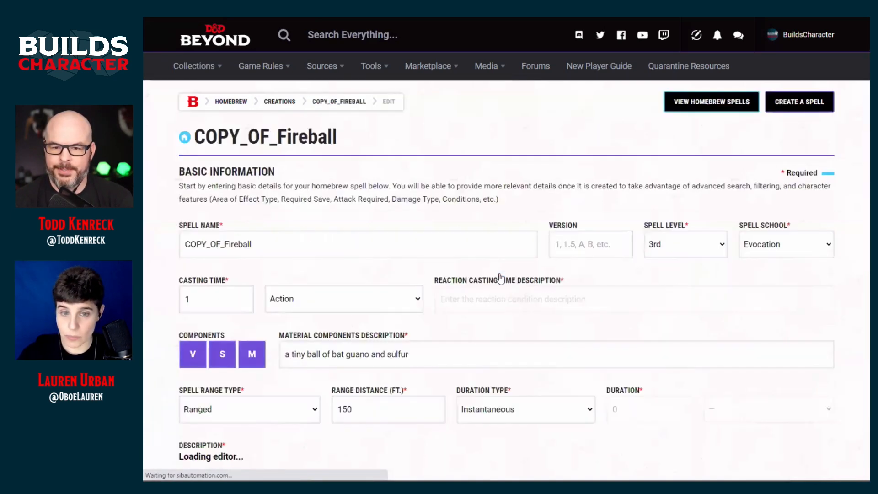
# Step: Rename the copied Fireball spell as Snowball and set its version to 1
pyautogui.tripleClick(301, 250)
pyautogui.write('Snowball')
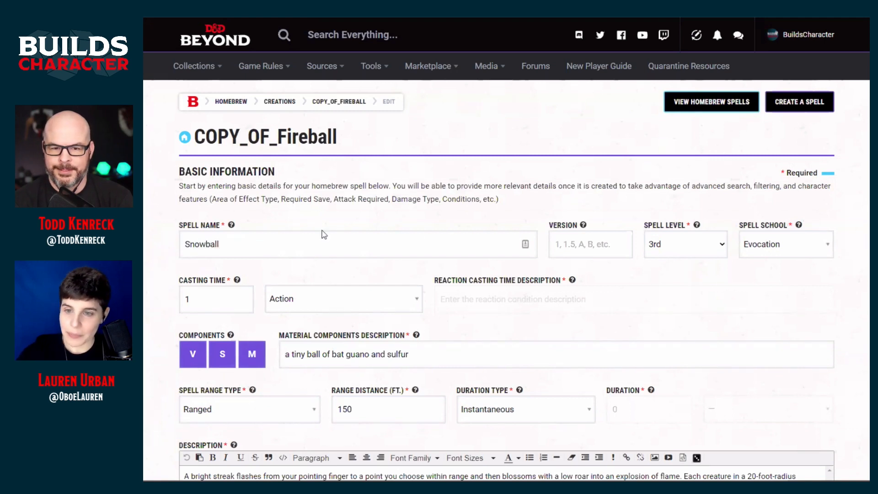
pyautogui.press('Tab')
pyautogui.write('1')
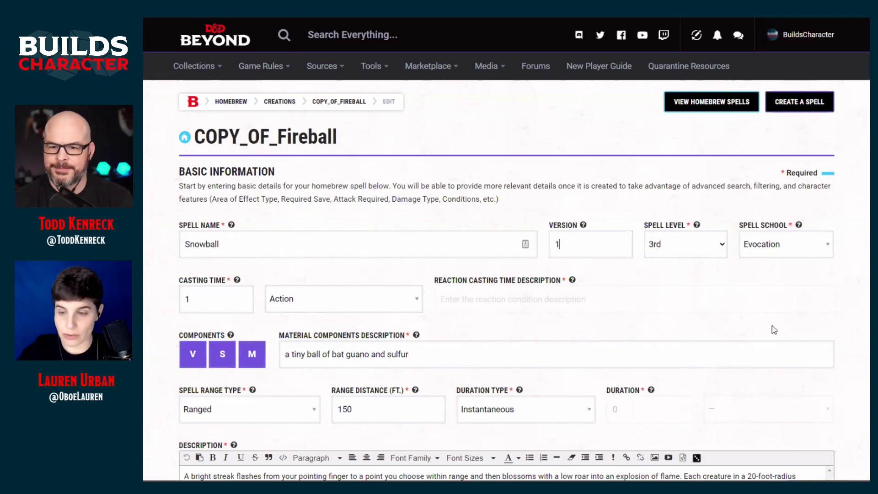
# Step: Review Snowball's copied description, scaling type and available classes, and save the spell
pyautogui.scroll(-2, 576, 288)
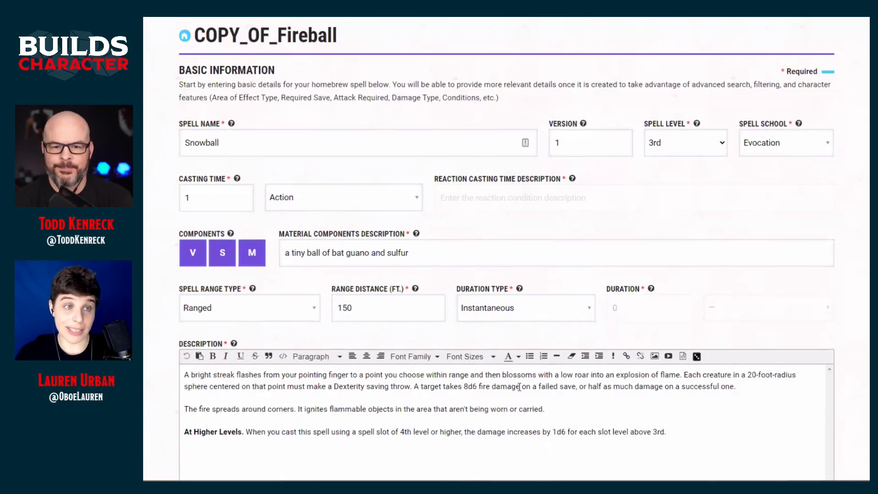
pyautogui.scroll(-3, 517, 387)
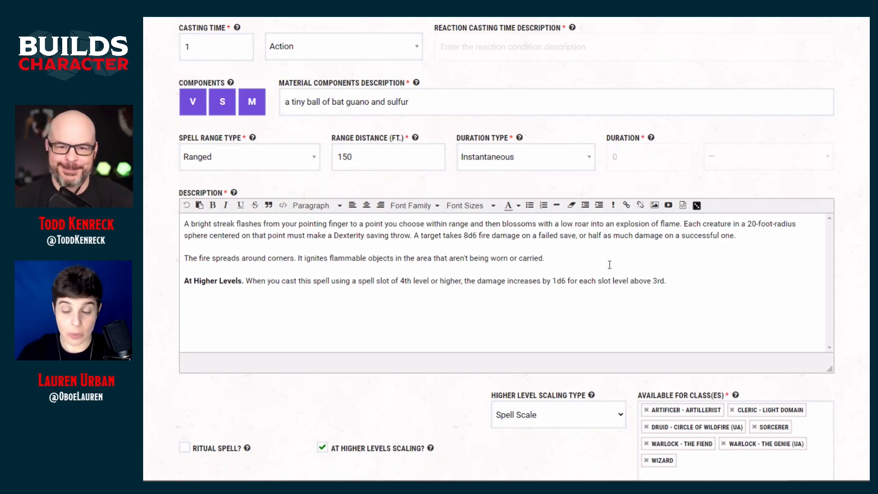
pyautogui.scroll(-5, 852, 314)
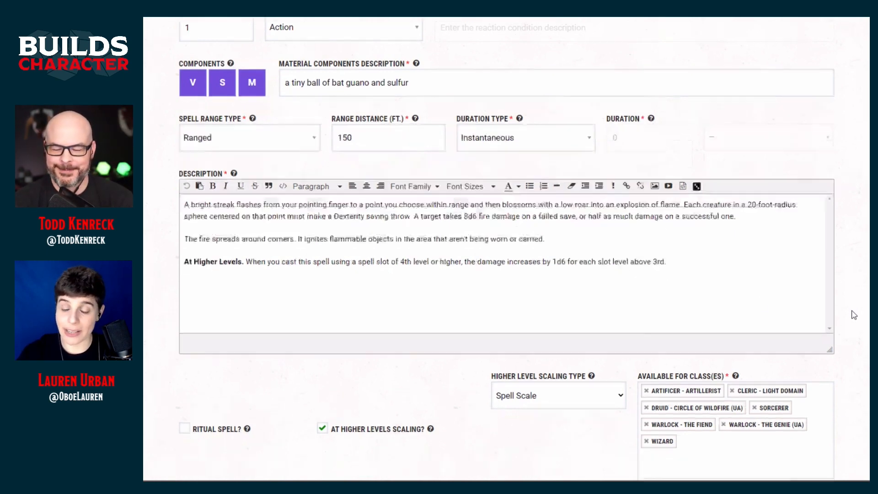
pyautogui.scroll(-4, 853, 314)
pyautogui.click(803, 109)
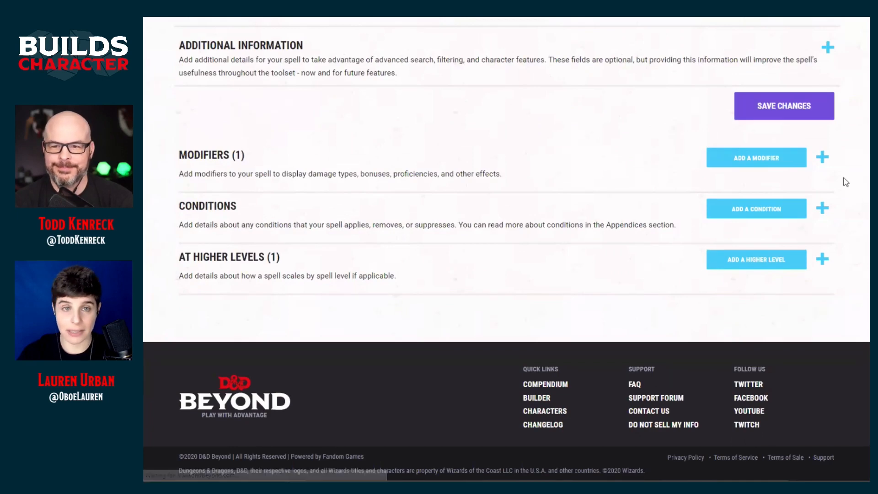
# Step: Open Snowball's fire damage modifier for editing and change its subtype to Cold
pyautogui.scroll(-10, 846, 236)
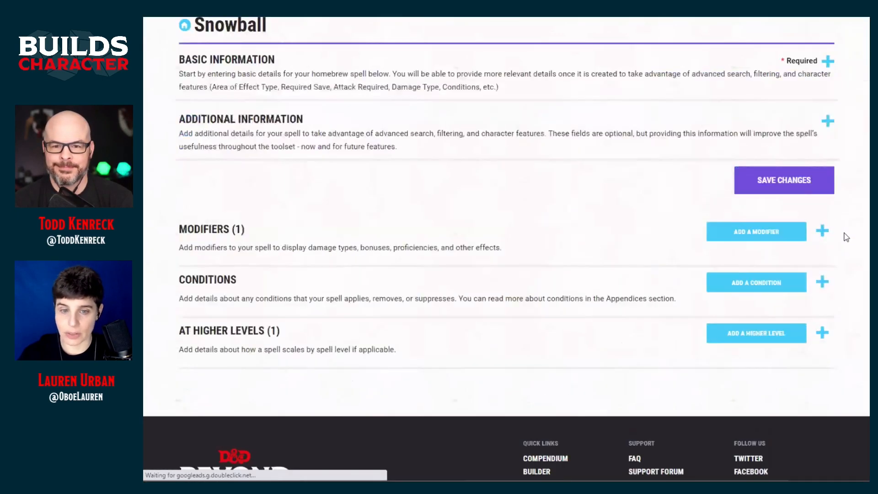
pyautogui.click(823, 157)
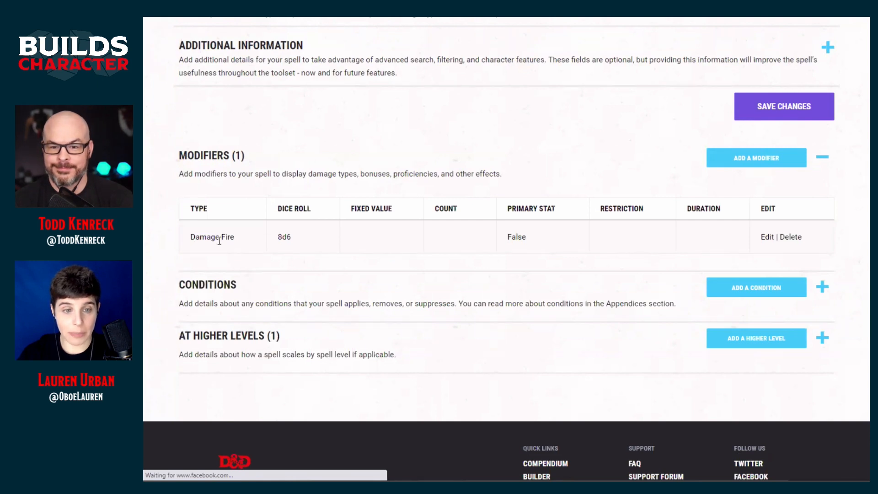
pyautogui.click(763, 239)
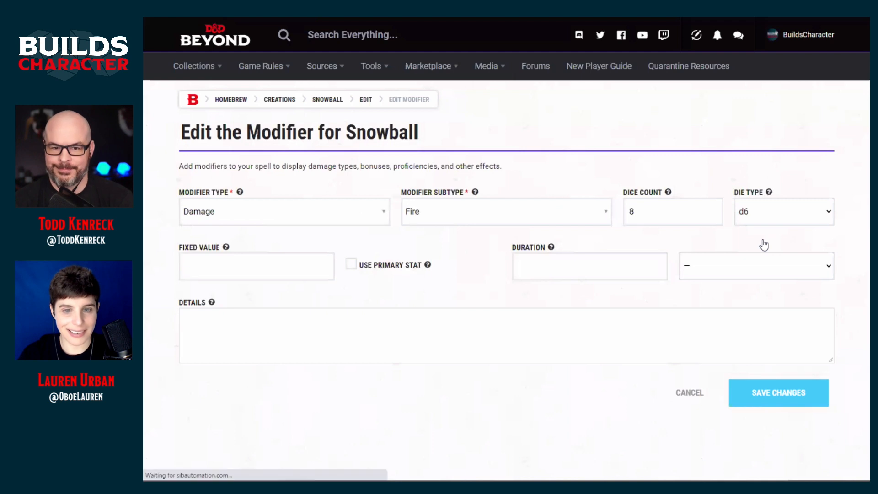
pyautogui.click(495, 219)
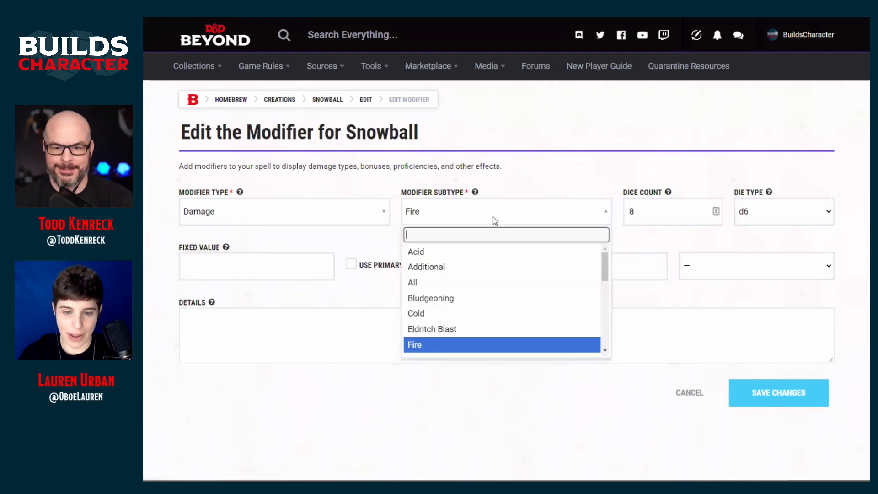
pyautogui.click(427, 312)
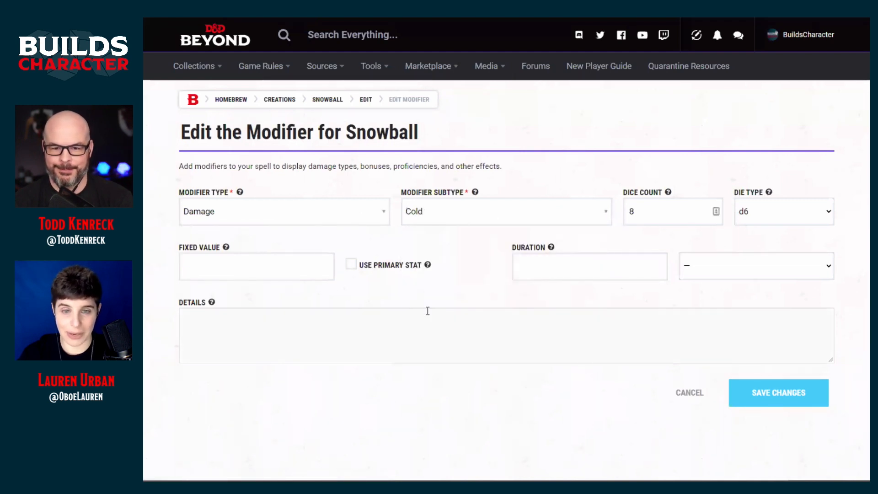
pyautogui.click(673, 216)
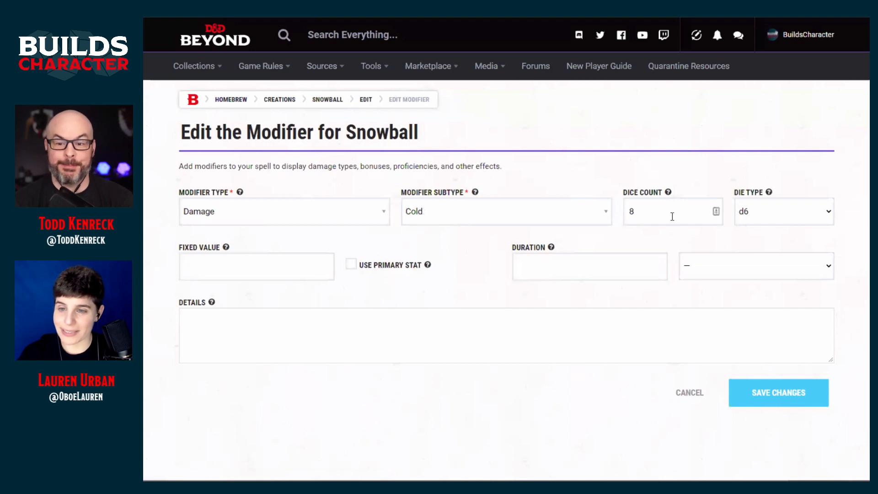
# Step: Try All as the damage modifier's subtype, browse the other subtypes, and set it back to Cold
pyautogui.click(585, 212)
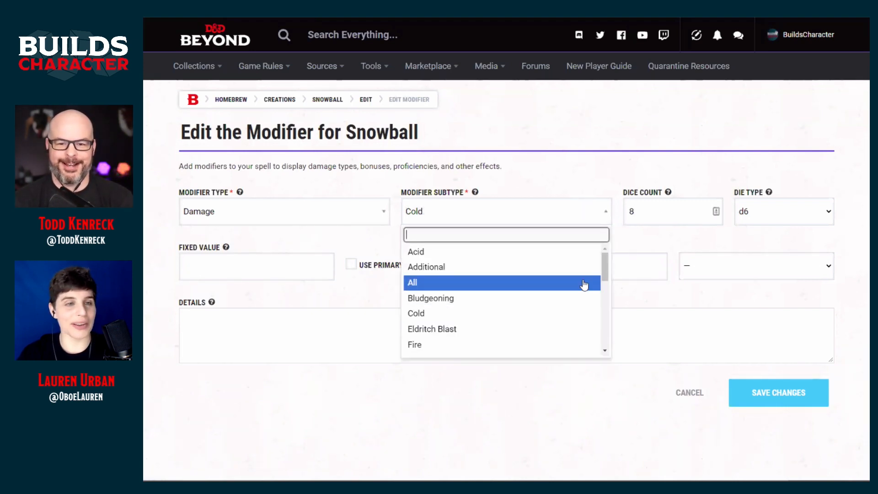
pyautogui.click(584, 284)
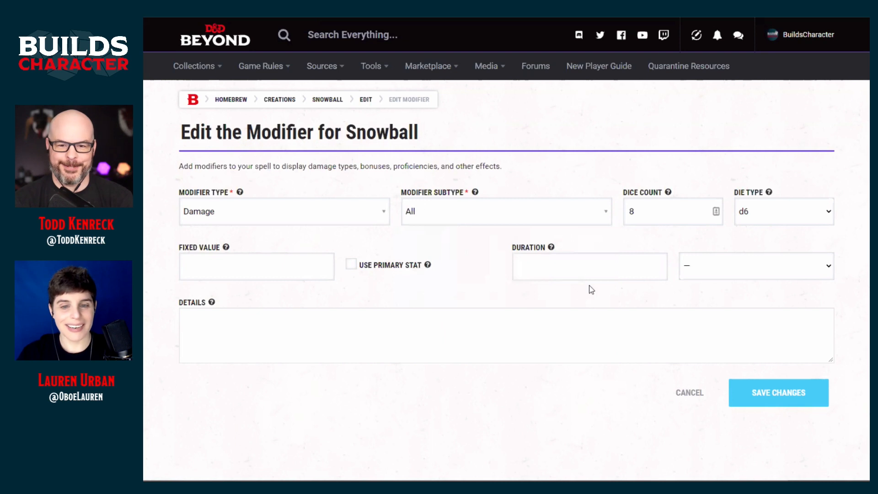
pyautogui.click(528, 217)
pyautogui.scroll(-3, 548, 295)
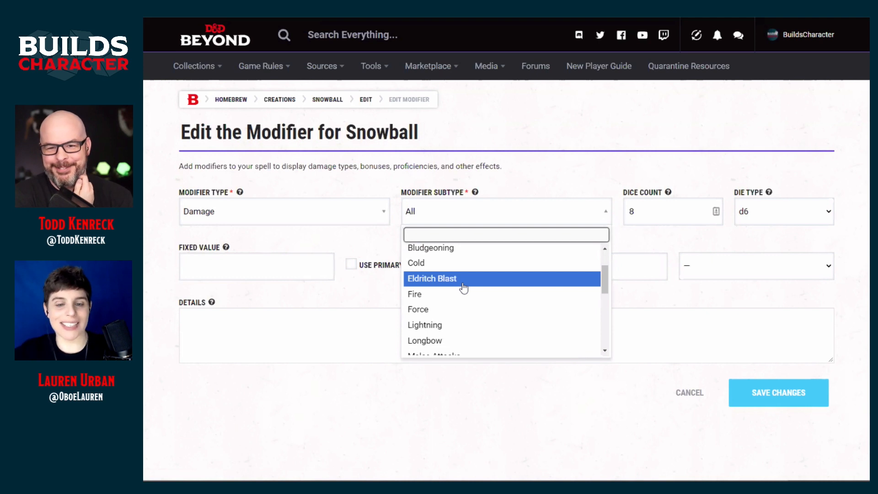
pyautogui.scroll(-3, 463, 287)
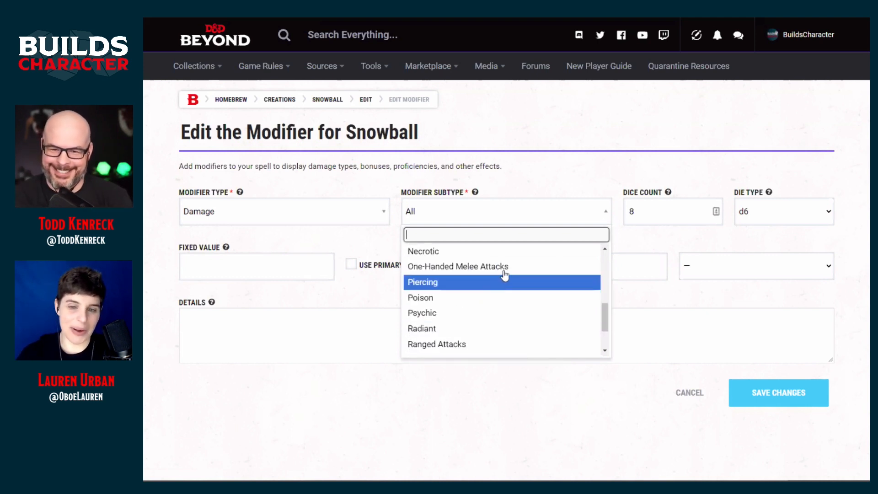
pyautogui.scroll(-3, 501, 280)
pyautogui.scroll(10, 509, 334)
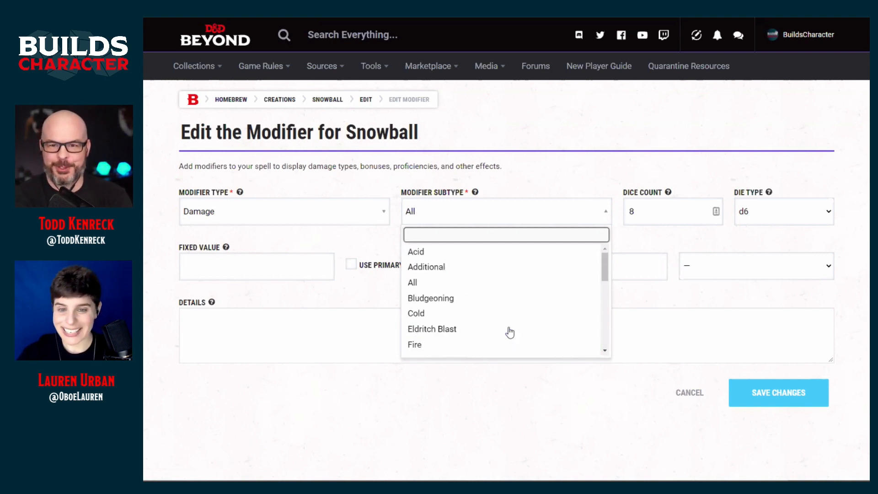
pyautogui.click(456, 315)
pyautogui.click(659, 210)
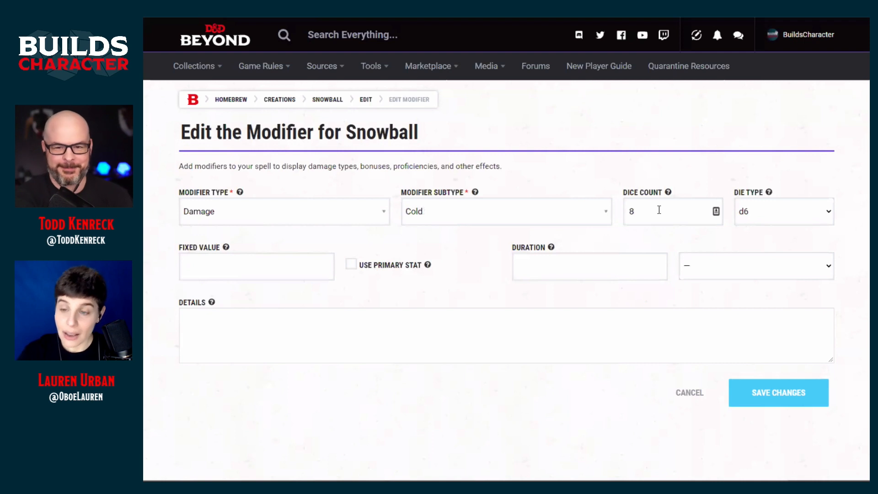
# Step: Set the cold damage modifier's dice count to 12 and its die type to d12, and save the modifier
pyautogui.press('BackSpace')
pyautogui.write('12')
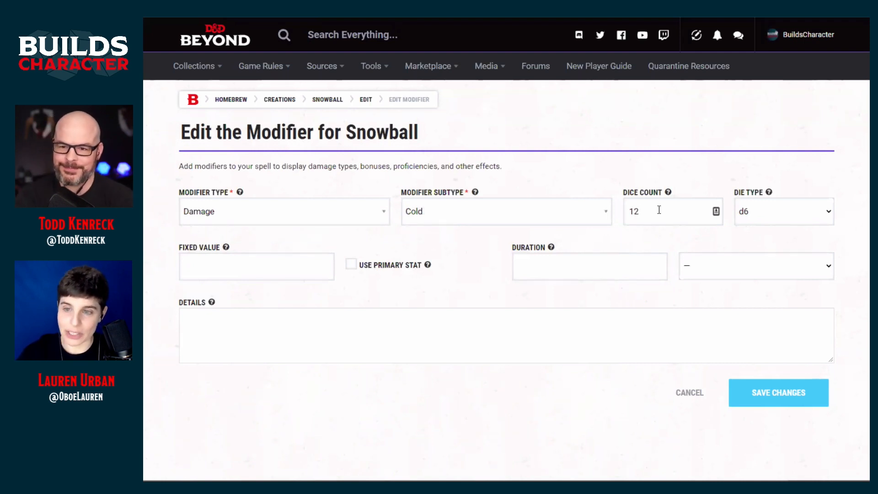
pyautogui.click(772, 208)
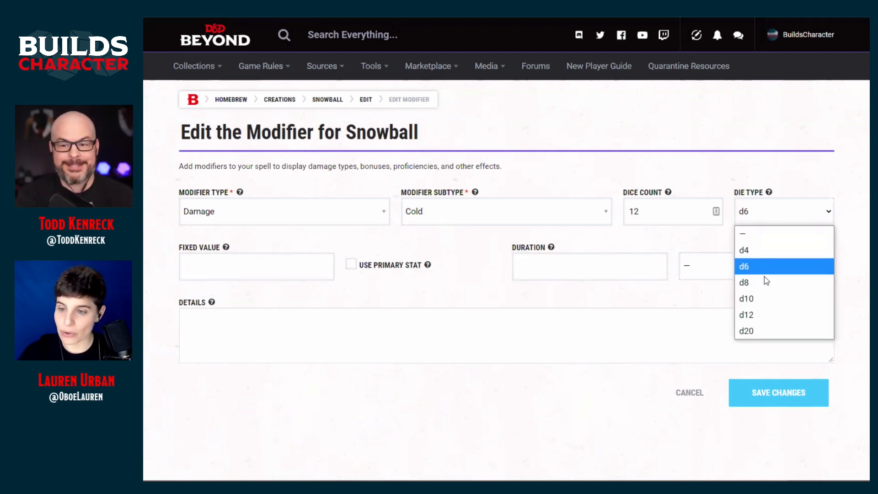
pyautogui.click(754, 315)
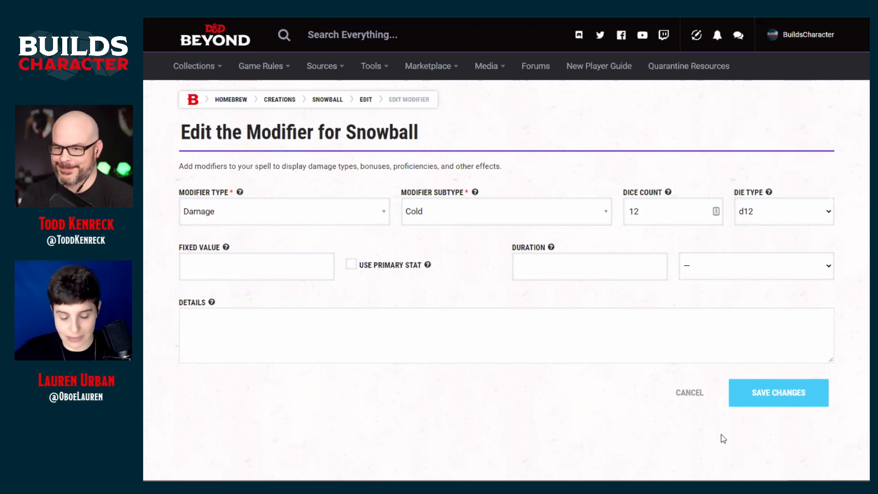
pyautogui.click(760, 396)
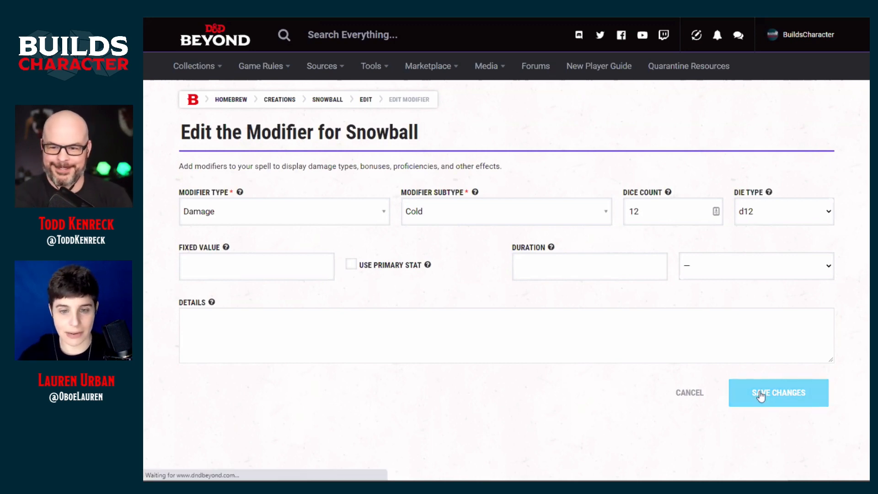
# Step: Start a new condition for Snowball with the effect Apply and the condition Exhaustion
pyautogui.scroll(-6, 778, 334)
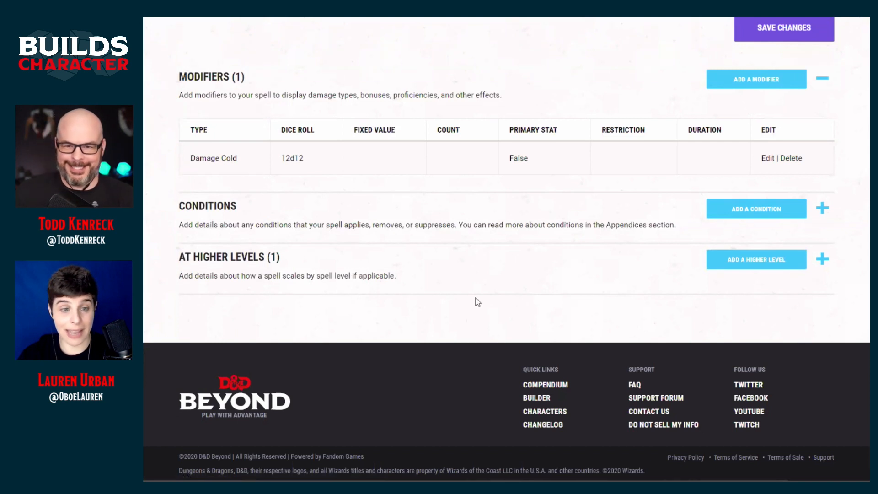
pyautogui.click(798, 267)
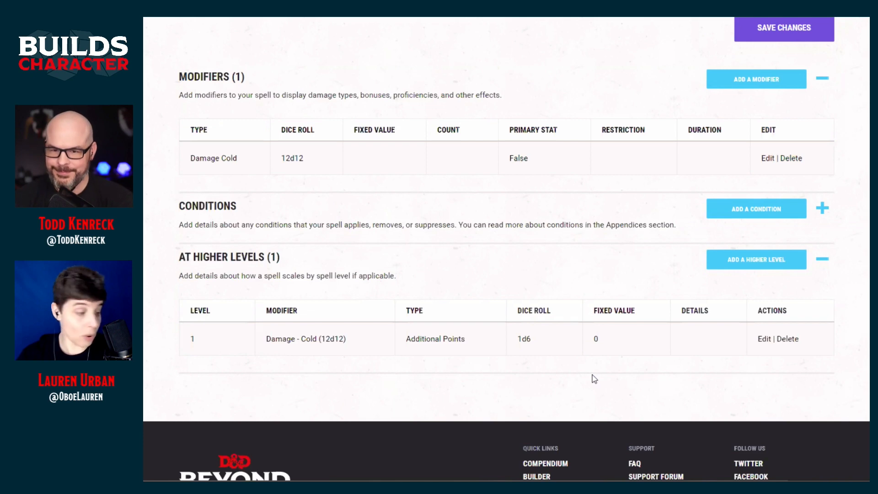
pyautogui.scroll(4, 592, 376)
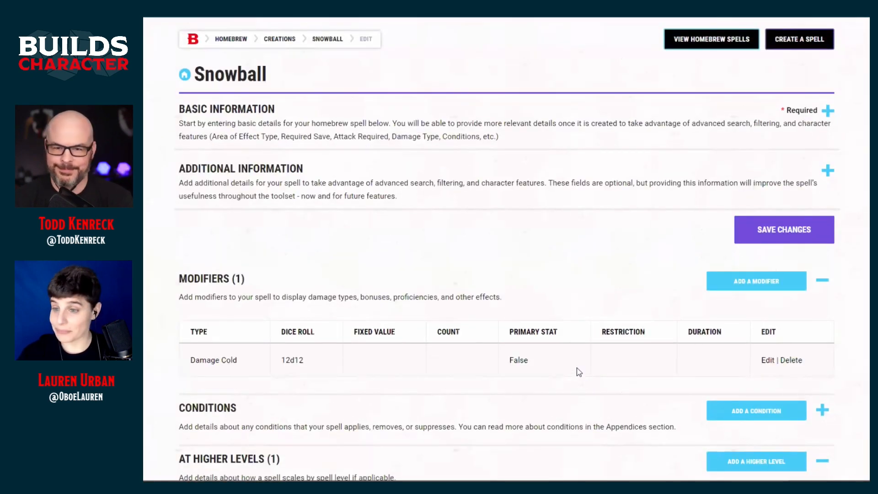
pyautogui.scroll(-4, 577, 371)
pyautogui.click(823, 209)
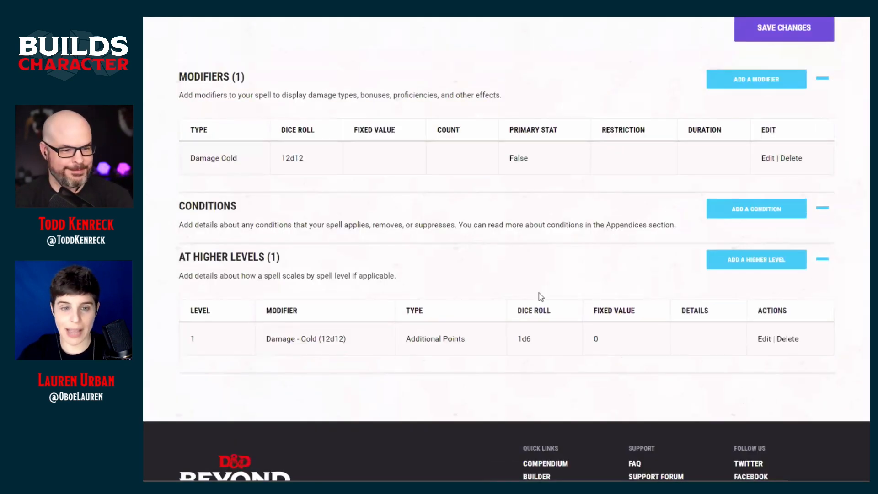
pyautogui.click(733, 209)
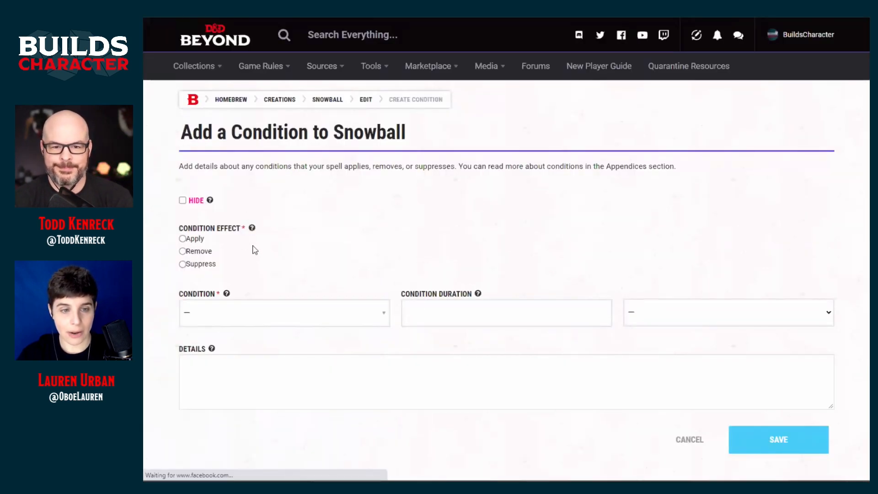
pyautogui.scroll(-3, 254, 250)
pyautogui.click(193, 89)
pyautogui.click(236, 165)
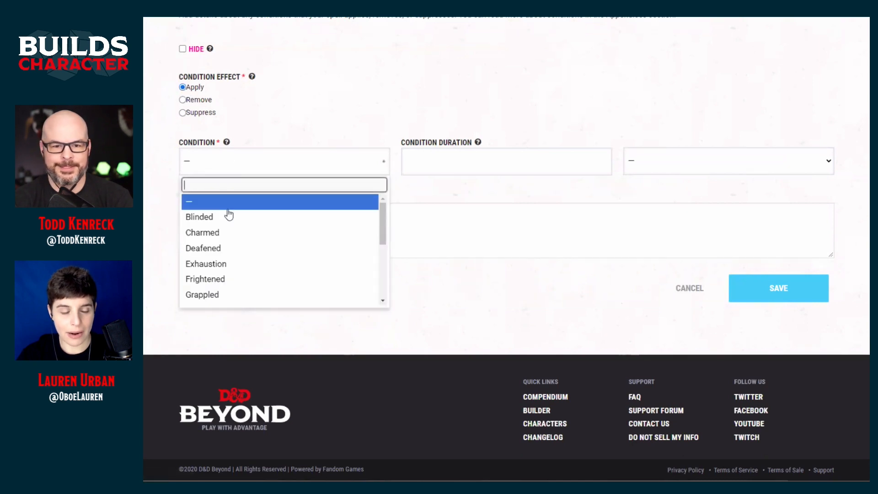
pyautogui.click(220, 264)
# Step: Set the condition's duration to 1 hour, enter "Gain 1 level of exhaustion" as its details, and save it
pyautogui.click(492, 160)
pyautogui.click(697, 162)
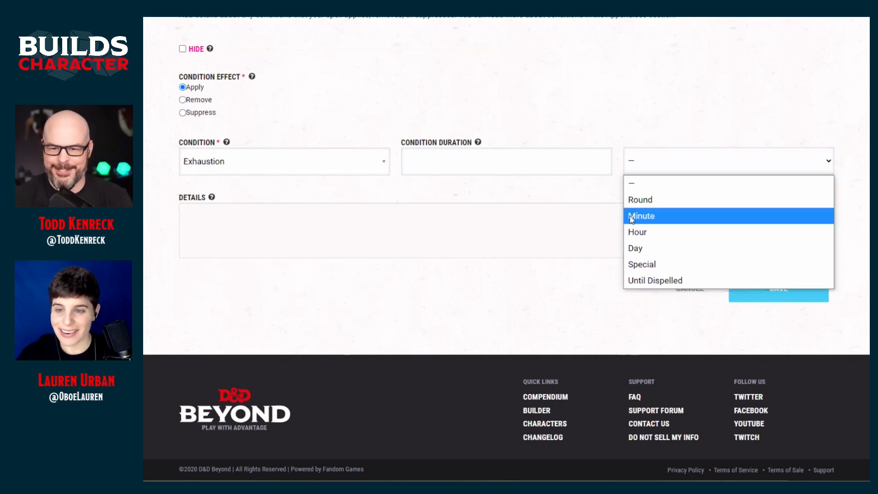
pyautogui.click(638, 232)
pyautogui.click(541, 164)
pyautogui.write('1')
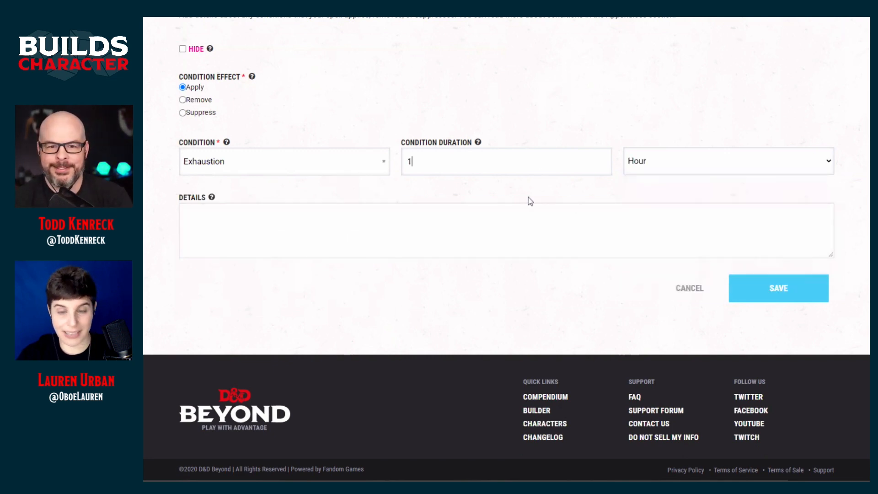
pyautogui.click(483, 247)
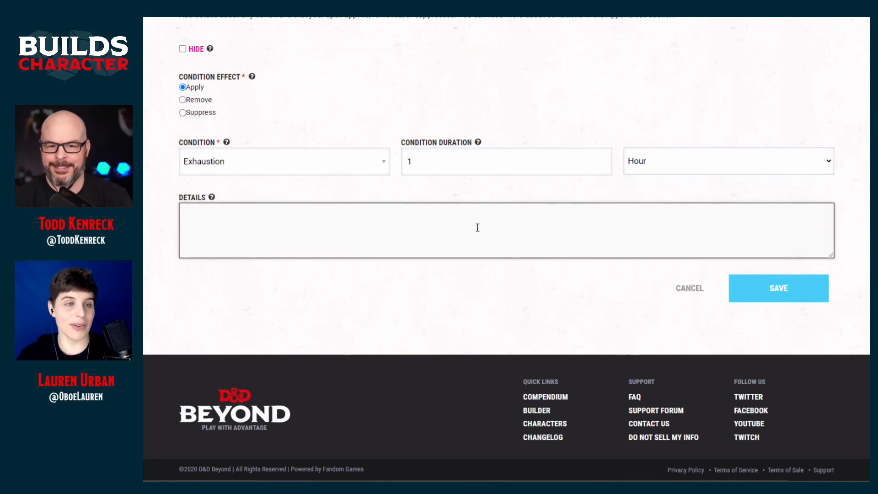
pyautogui.write('Gain 1 level of exhaustion')
pyautogui.click(804, 295)
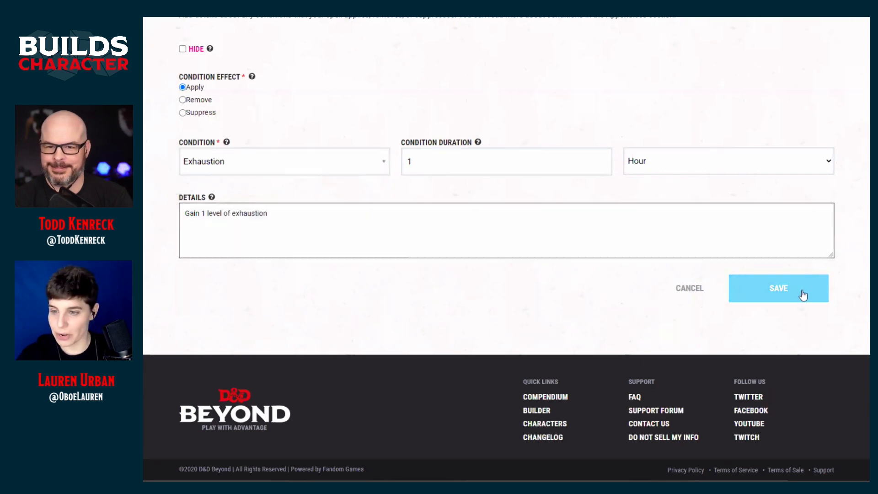
# Step: Check the saved condition and Snowball's spell details page, and return to editing the spell
pyautogui.scroll(-5, 485, 149)
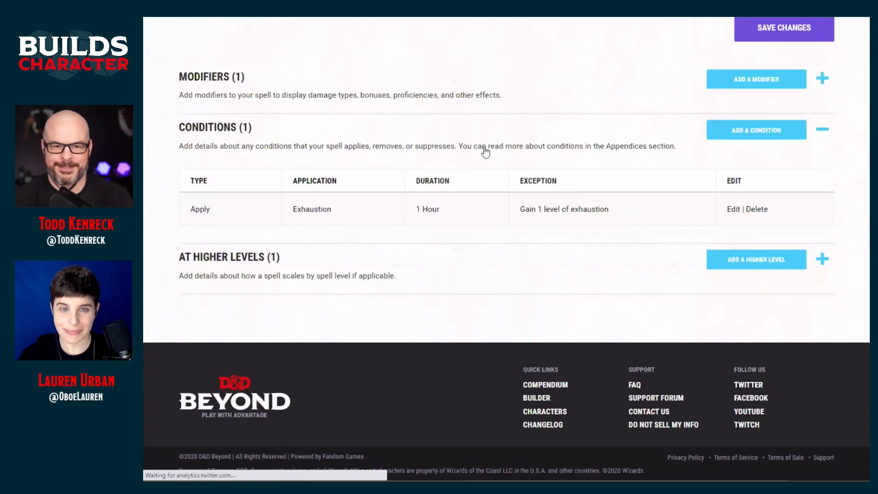
pyautogui.scroll(5, 686, 128)
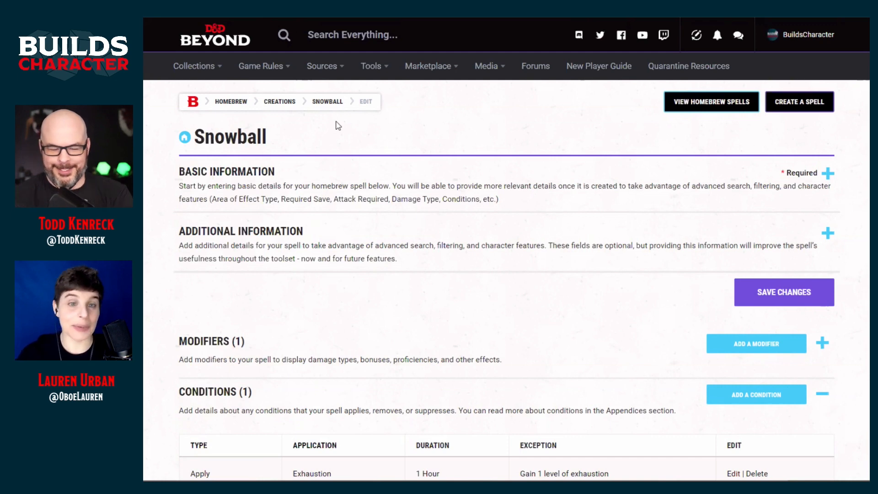
pyautogui.click(330, 107)
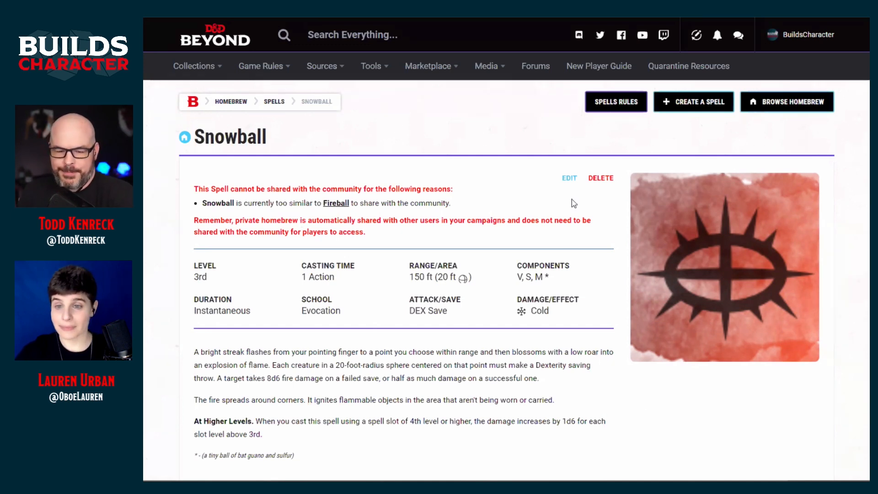
pyautogui.click(571, 180)
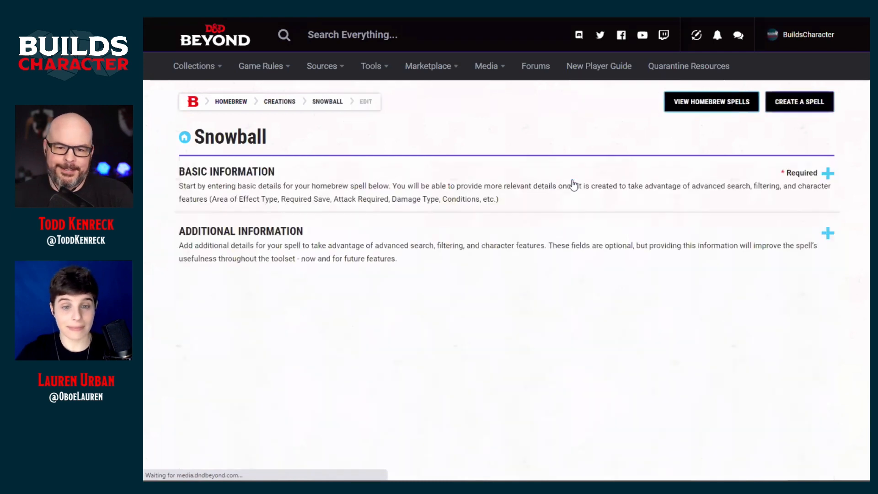
pyautogui.scroll(-4, 566, 240)
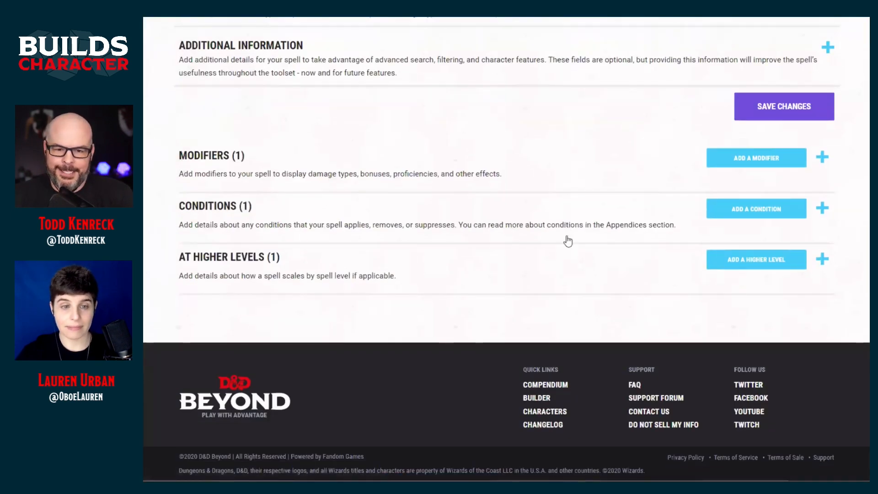
pyautogui.click(822, 157)
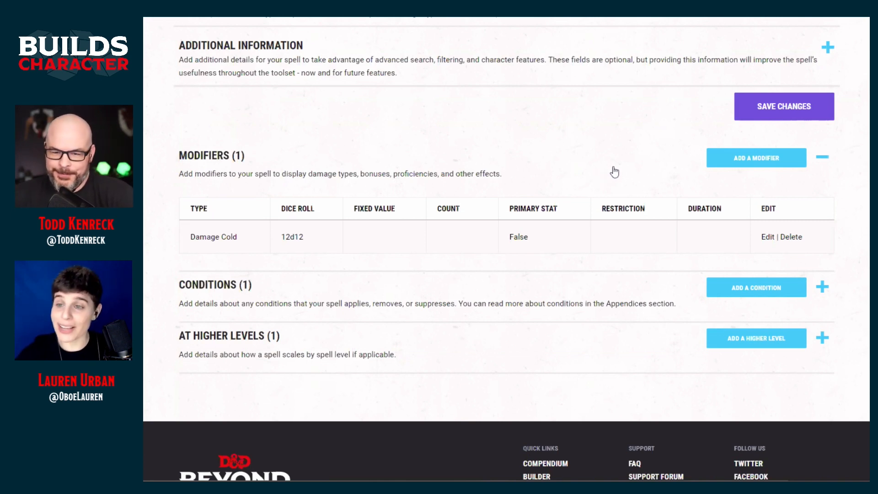
pyautogui.click(727, 160)
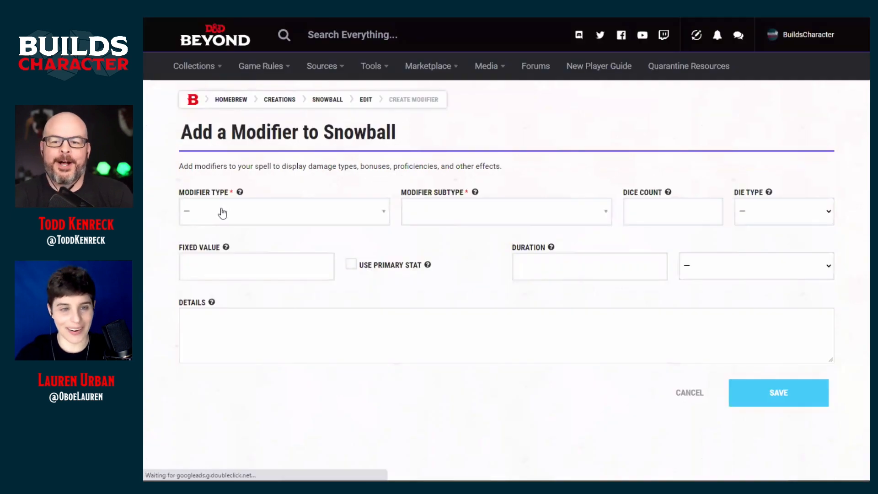
pyautogui.click(220, 211)
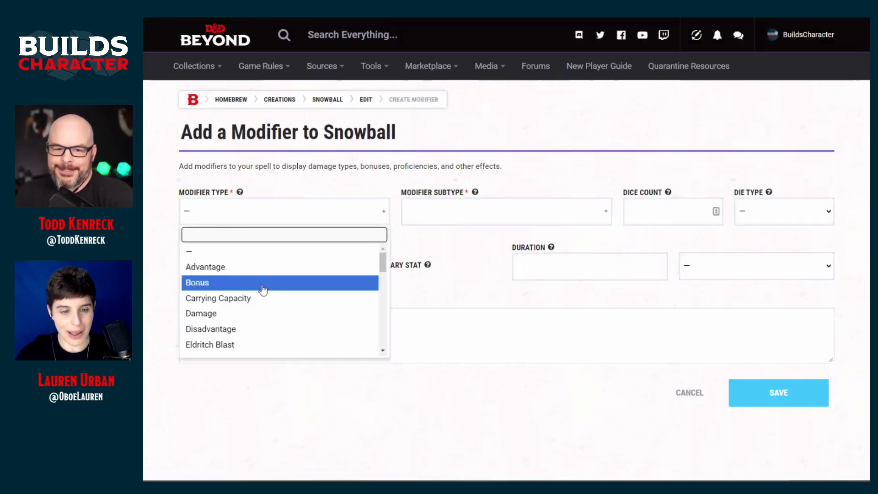
pyautogui.scroll(-4, 262, 290)
pyautogui.scroll(-5, 263, 289)
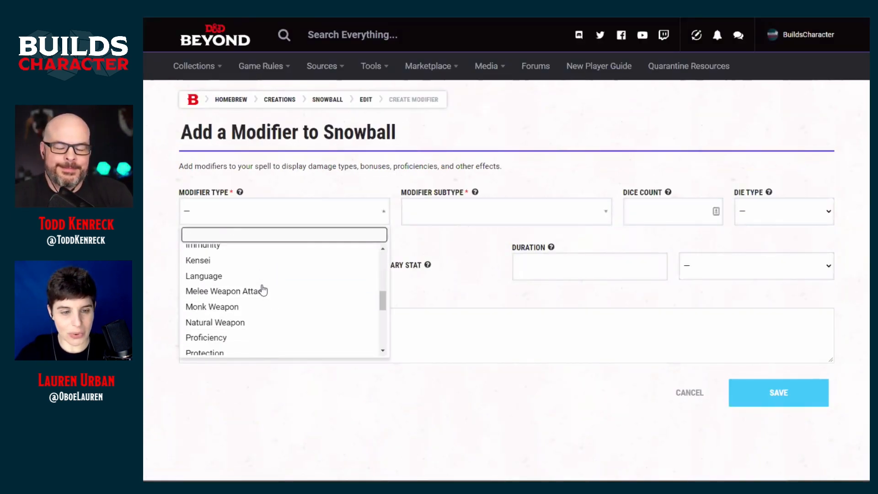
pyautogui.scroll(-1, 263, 290)
pyautogui.scroll(3, 263, 290)
pyautogui.click(514, 386)
pyautogui.click(364, 103)
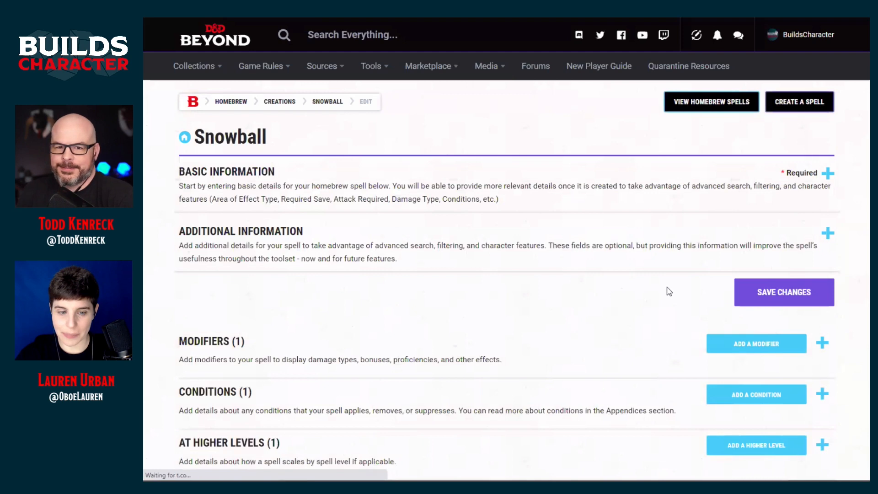
# Step: Start a second modifier for Snowball with the type Damage and the subtype Bludgeoning
pyautogui.scroll(-2, 664, 289)
pyautogui.click(823, 243)
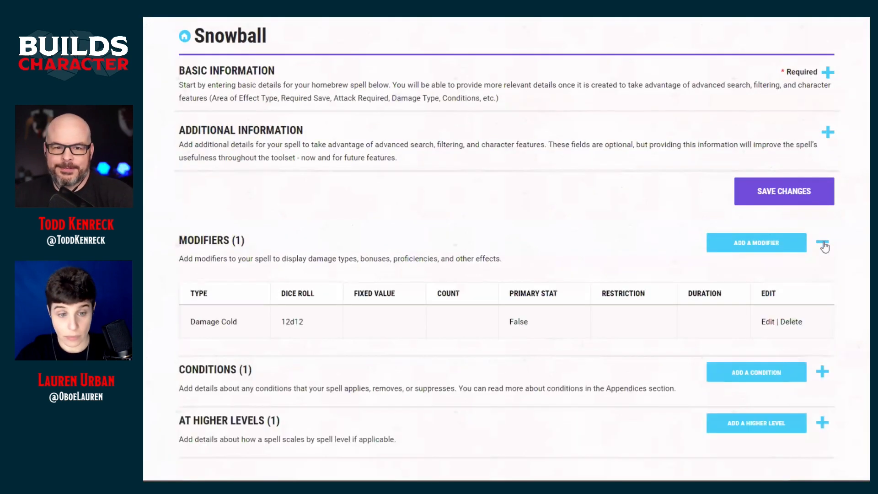
pyautogui.click(744, 246)
pyautogui.click(276, 219)
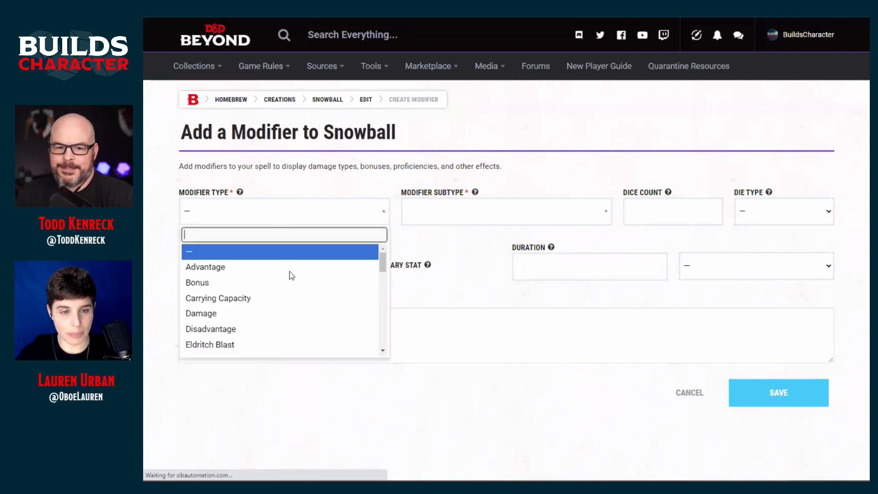
pyautogui.write('da')
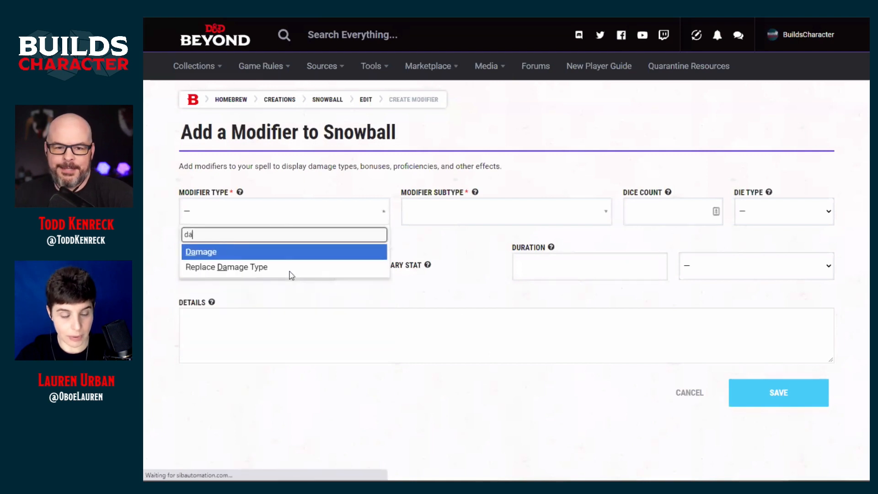
pyautogui.click(263, 253)
pyautogui.click(487, 212)
pyautogui.click(473, 294)
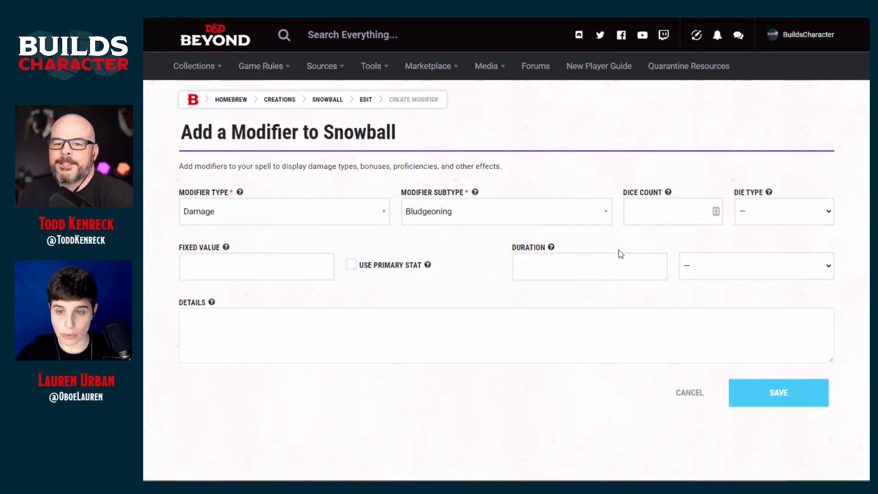
# Step: Set the bludgeoning modifier's dice count to 30 and its die type to d4
pyautogui.click(657, 212)
pyautogui.write('30')
pyautogui.click(737, 217)
pyautogui.click(743, 249)
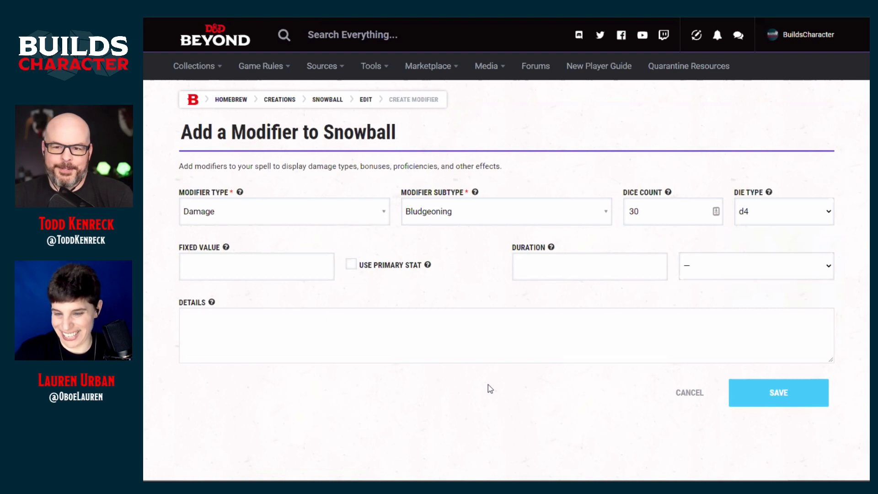
# Step: Enter "Because it's a big snowball" as the bludgeoning modifier's details, and save both the modifier and the Snowball spell
pyautogui.click(332, 325)
pyautogui.write("Because it';s")
pyautogui.press('BackSpace')
pyautogui.press('BackSpace')
pyautogui.write('s a big snowballl')
pyautogui.click(782, 394)
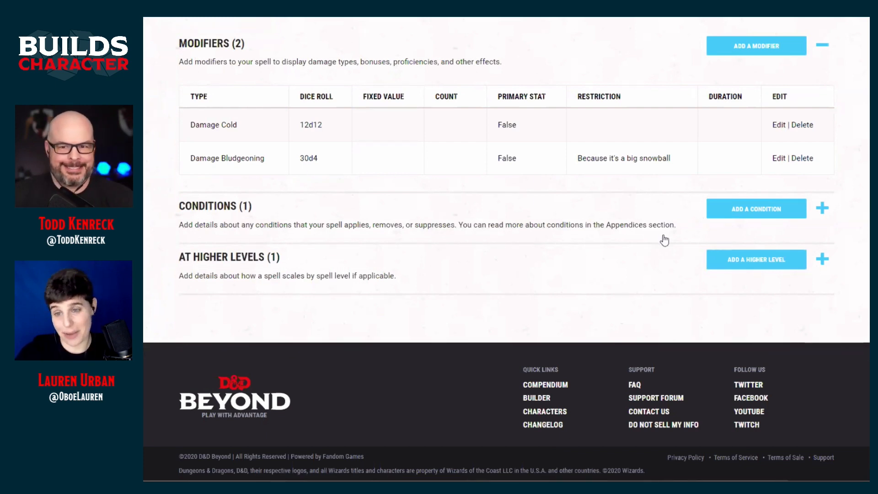
pyautogui.scroll(4, 624, 255)
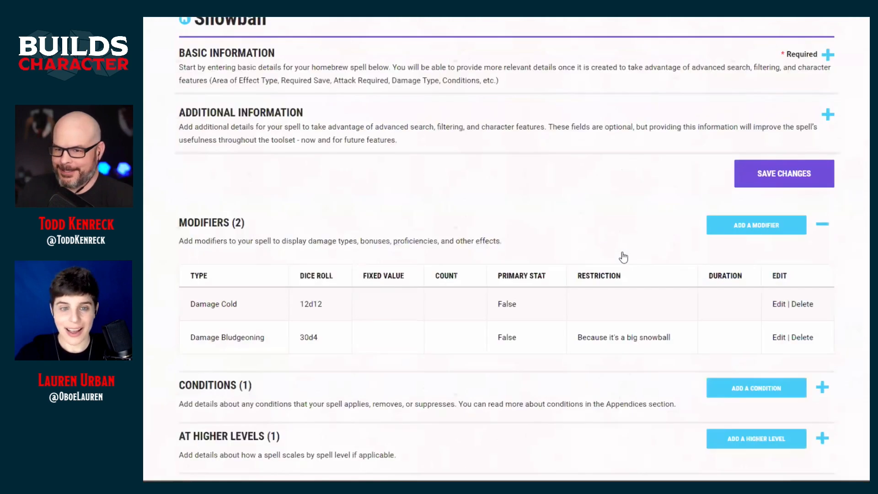
pyautogui.click(788, 188)
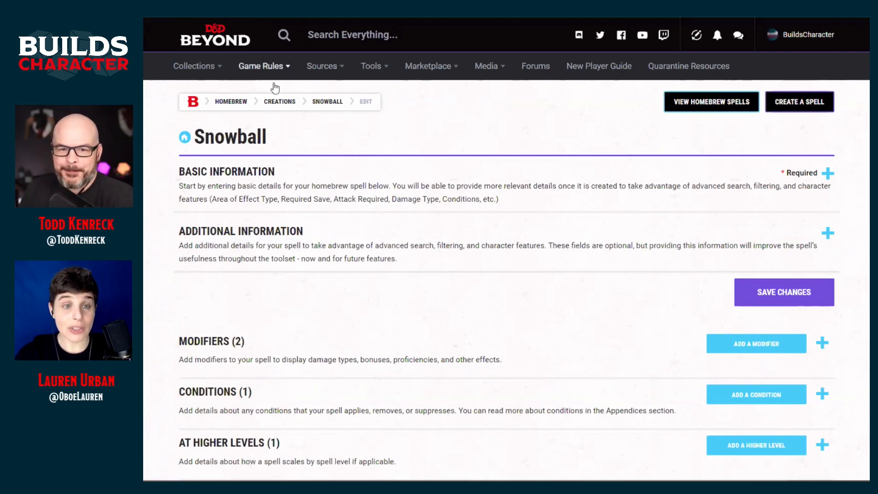
# Step: Switch to the character sheet's spell management and filter the spells that can be added for Wizard by "snow"
pyautogui.hotkey('ctrl', 'Tab')
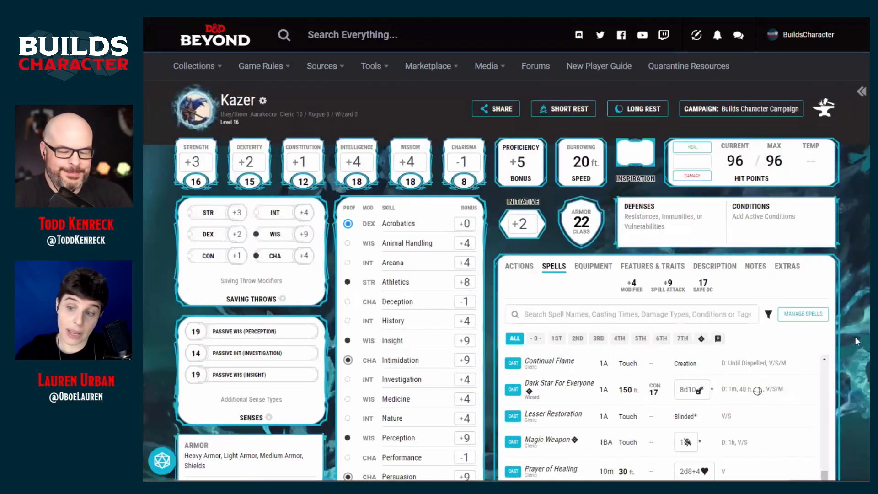
pyautogui.scroll(-1, 810, 223)
pyautogui.scroll(-2, 810, 223)
pyautogui.click(806, 215)
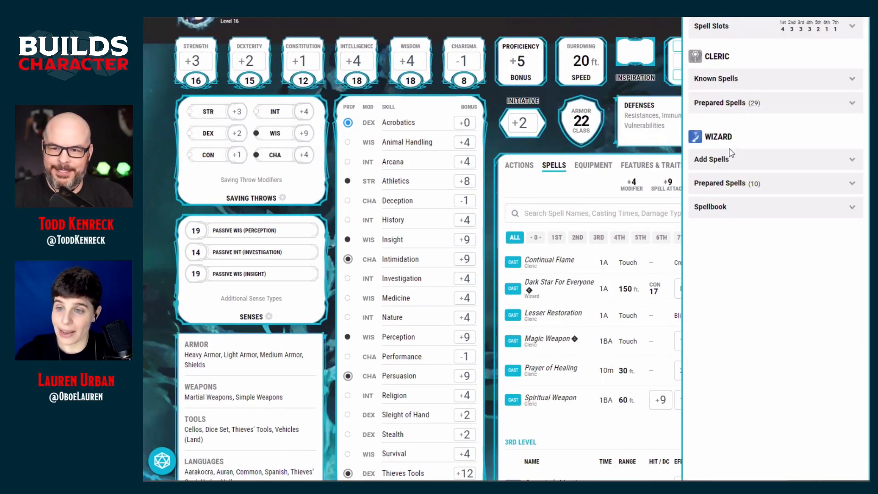
pyautogui.click(730, 161)
pyautogui.click(741, 231)
pyautogui.write('snow')
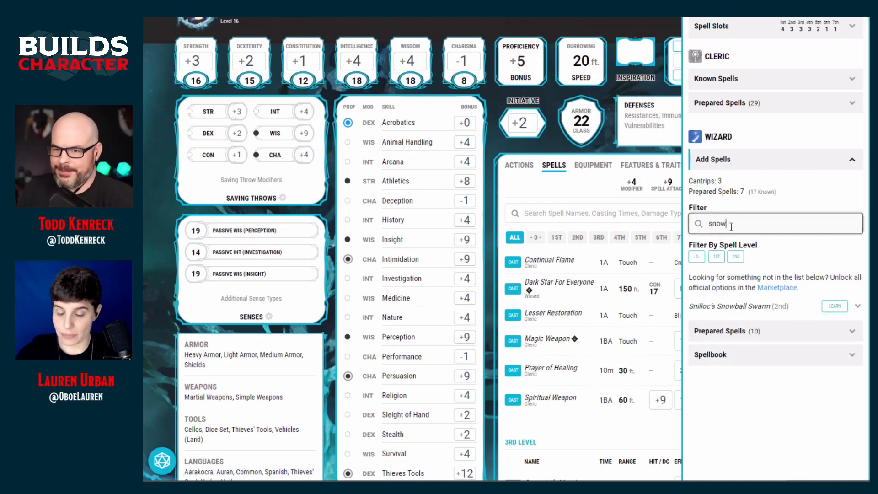
# Step: Clear the Wizard spell filter and open Snowball's details page to check which classes can use it
pyautogui.press('BackSpace')
pyautogui.press('BackSpace')
pyautogui.press('BackSpace')
pyautogui.press('BackSpace')
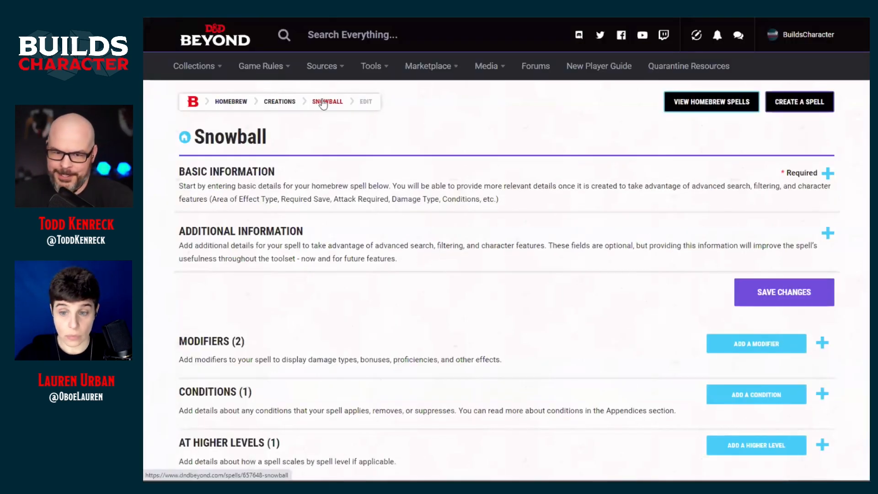
pyautogui.click(317, 106)
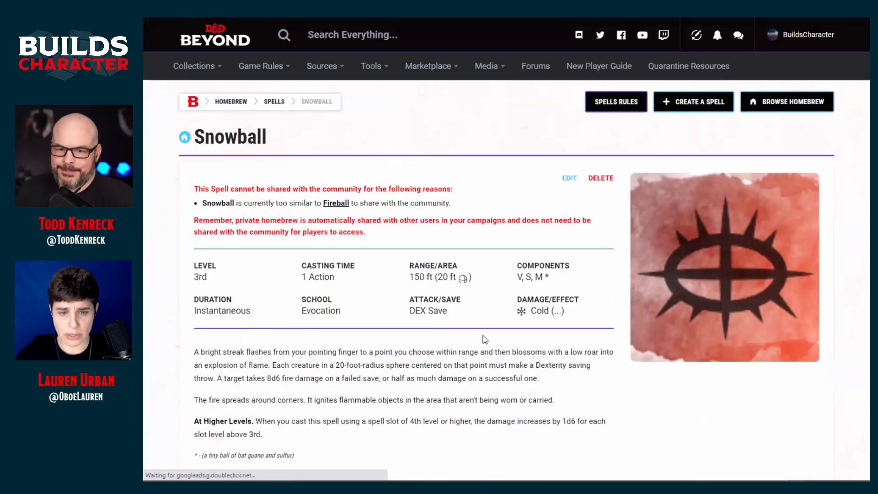
pyautogui.scroll(-3, 478, 235)
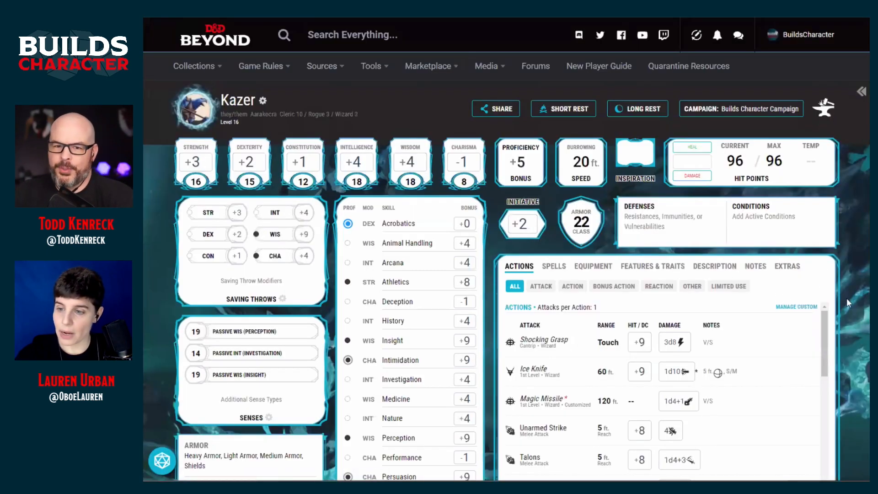
pyautogui.scroll(-1, 846, 298)
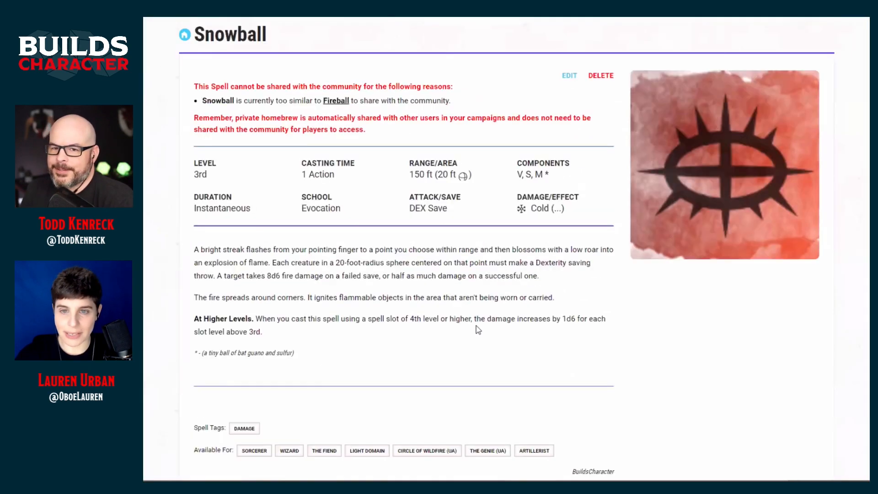
# Step: Add Cleric to the classes Snowball is available for, save the spell, and return to its details page
pyautogui.scroll(5, 471, 327)
pyautogui.click(570, 178)
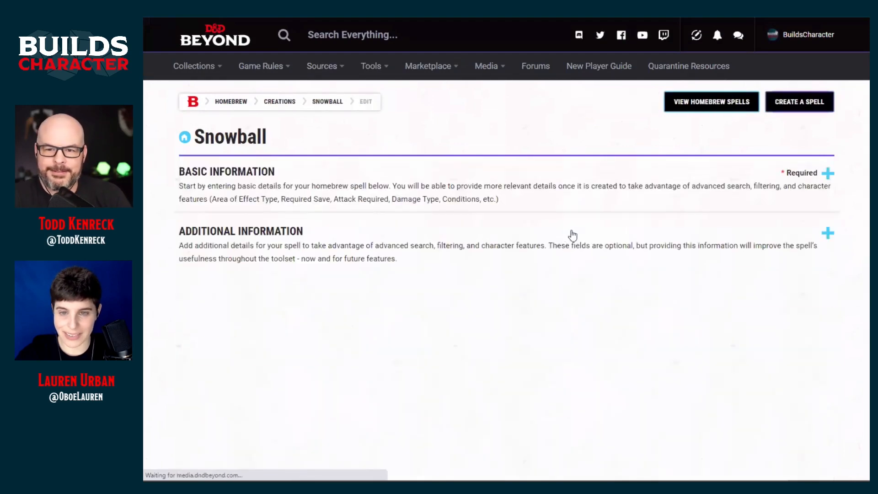
pyautogui.scroll(-2, 665, 276)
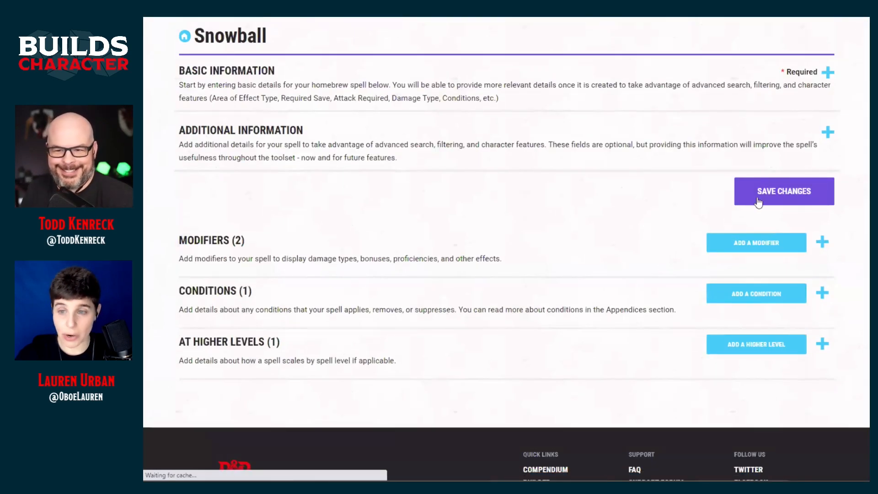
pyautogui.scroll(-9, 512, 319)
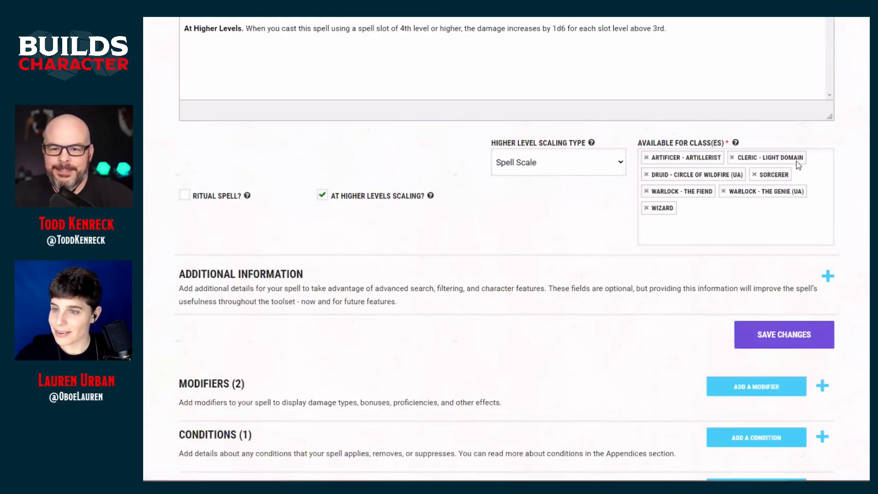
pyautogui.click(736, 209)
pyautogui.scroll(-8, 695, 270)
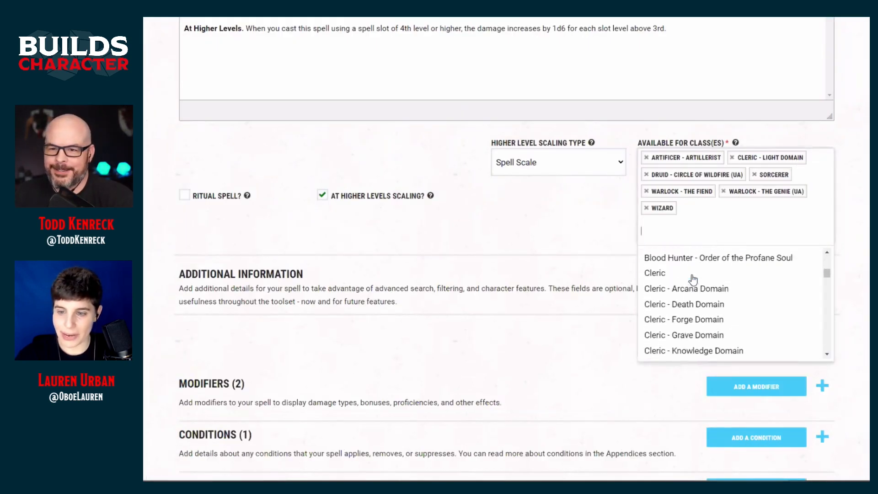
pyautogui.click(691, 270)
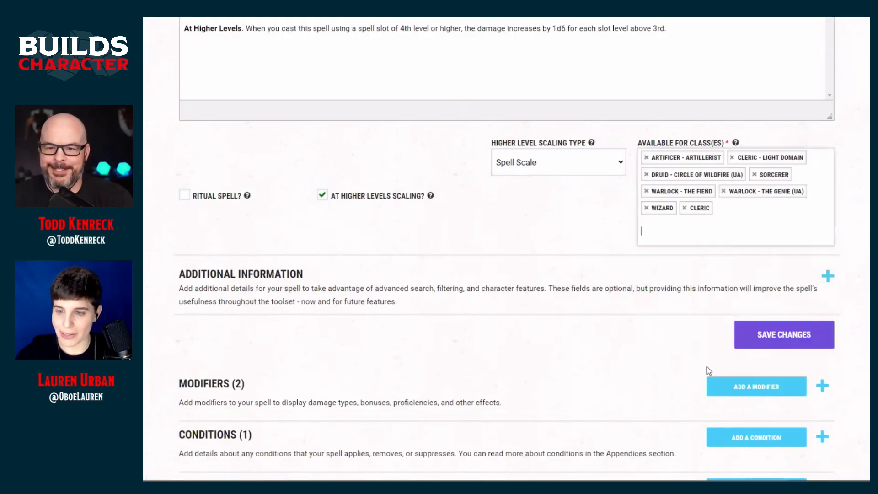
pyautogui.click(760, 344)
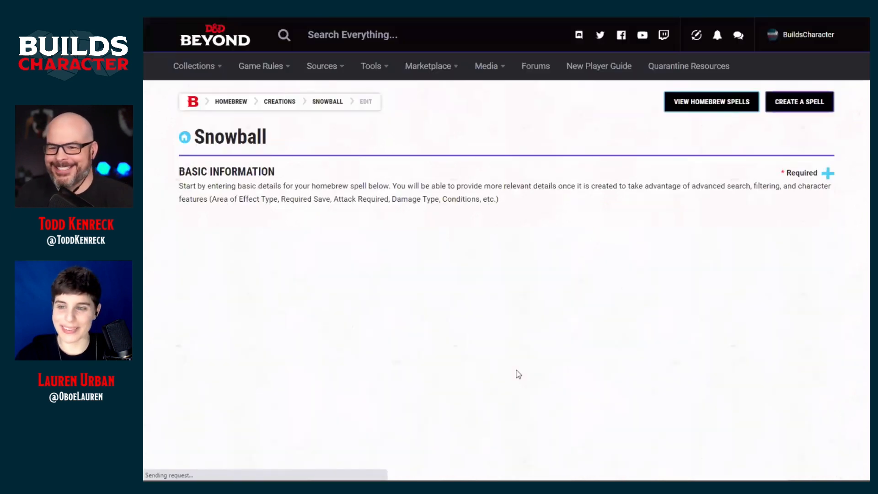
pyautogui.click(320, 104)
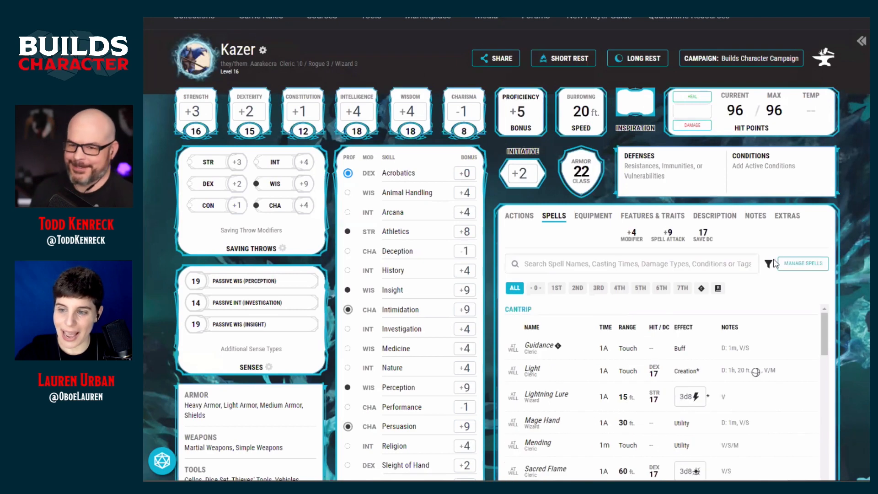
# Step: Filter the Cleric's known spells by "sno" on the character sheet and try to prepare Snowball
pyautogui.click(794, 269)
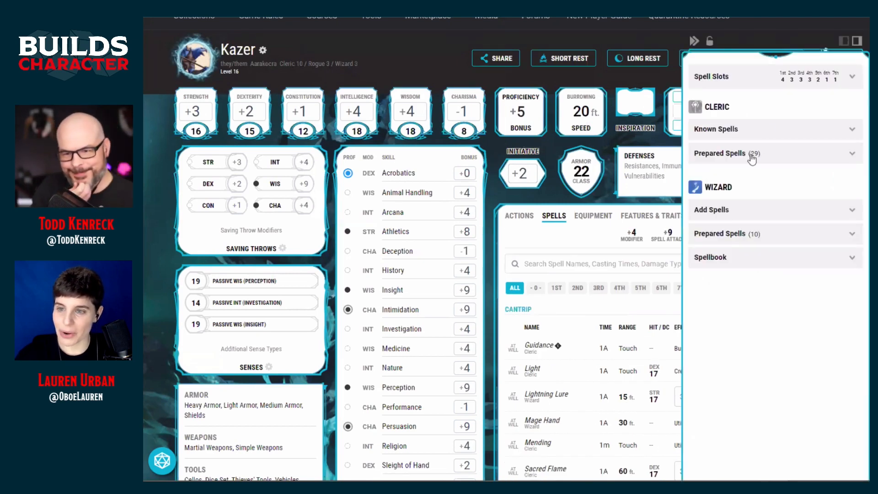
pyautogui.click(749, 132)
pyautogui.click(727, 194)
pyautogui.write('sno')
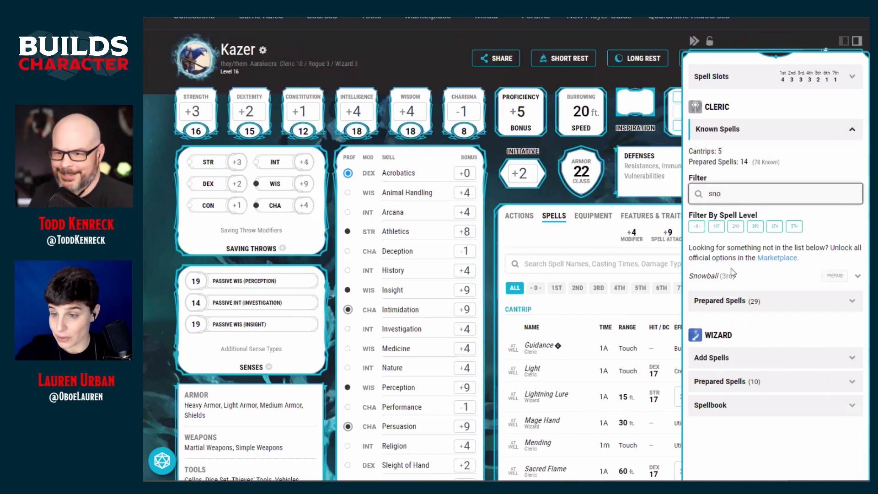
pyautogui.click(831, 281)
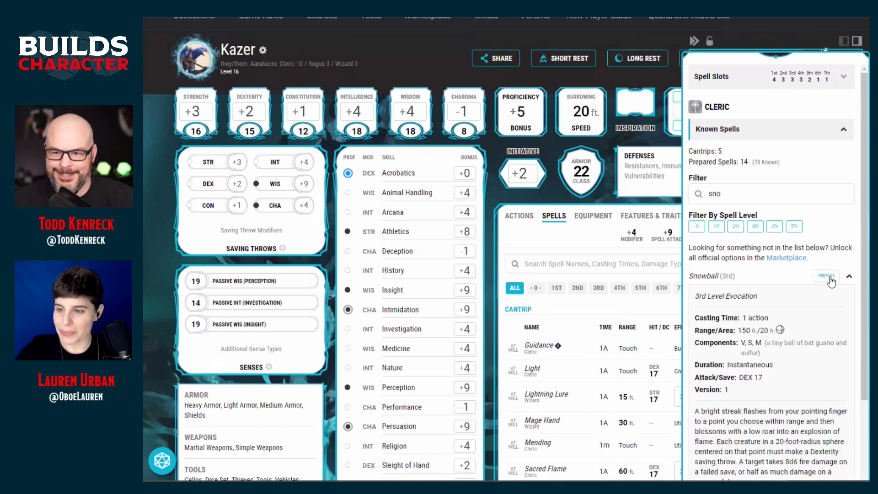
pyautogui.click(791, 280)
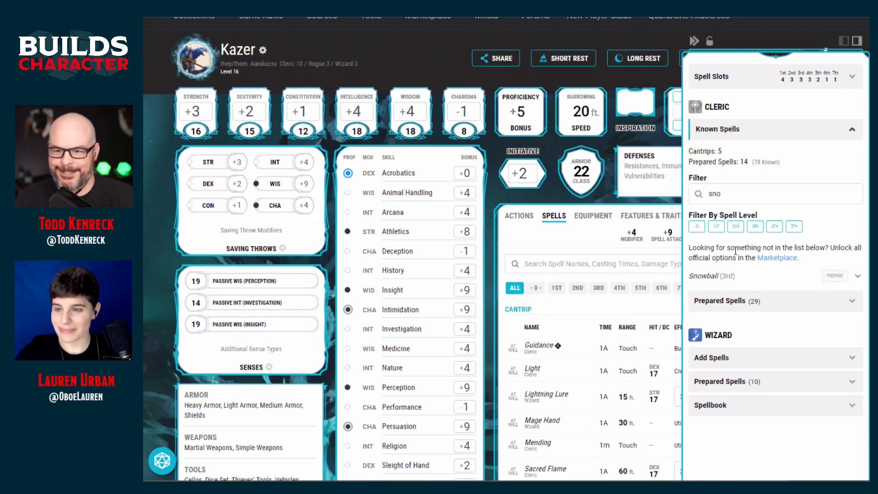
pyautogui.click(755, 228)
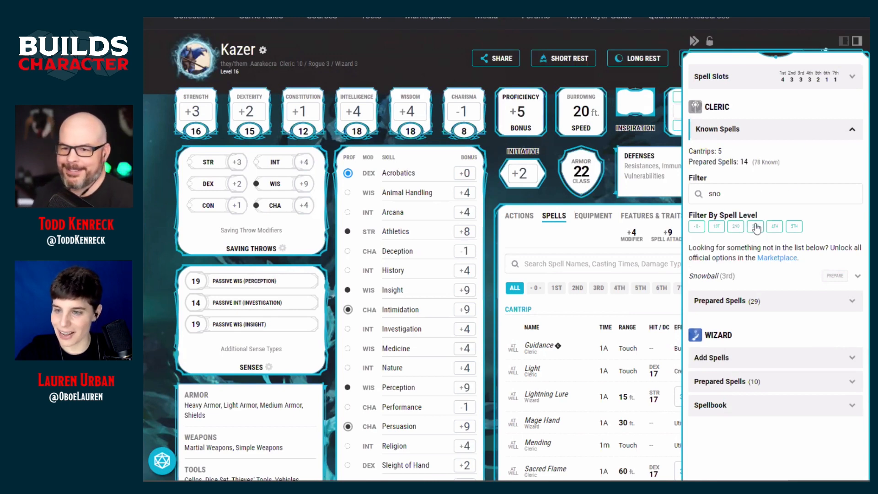
# Step: Unprepare Feign Death among the Cleric's prepared spells
pyautogui.click(744, 304)
pyautogui.scroll(-3, 759, 320)
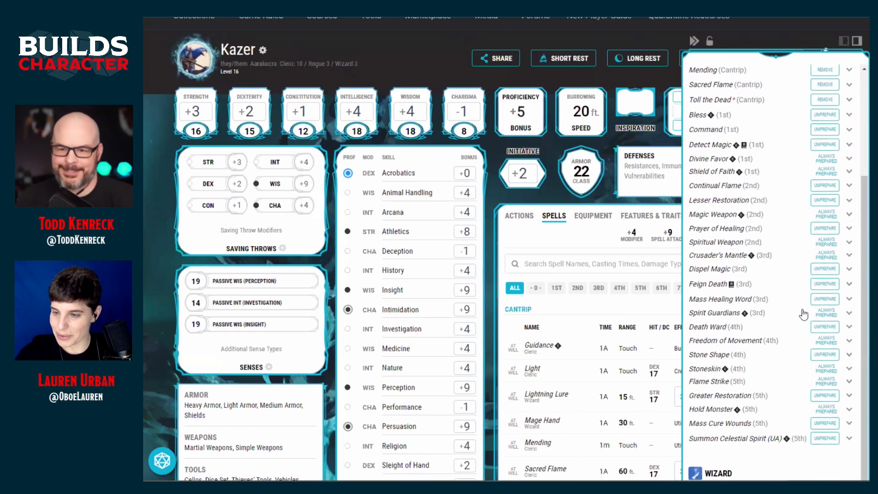
pyautogui.click(826, 291)
pyautogui.scroll(3, 755, 307)
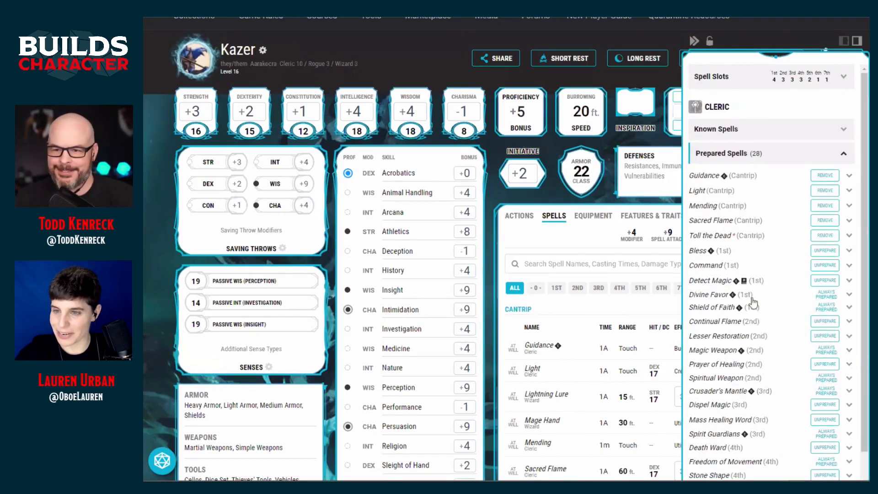
# Step: Filter the Cleric's known spells by "sno" again and prepare Snowball
pyautogui.click(753, 132)
pyautogui.click(744, 197)
pyautogui.write('sno')
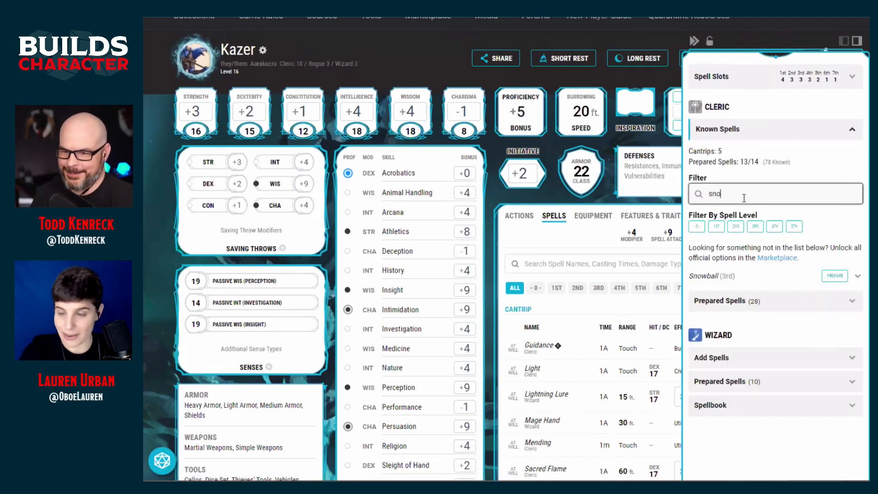
pyautogui.click(828, 276)
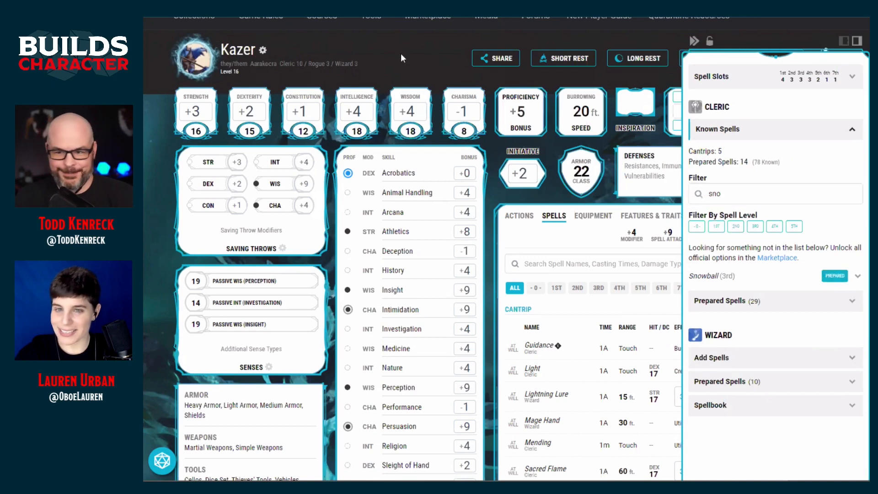
# Step: Leave spell management, find Snowball among the 3rd-level spells, and examine its details, including both damage modifiers
pyautogui.click(642, 361)
pyautogui.scroll(-3, 642, 361)
pyautogui.scroll(-5, 643, 361)
pyautogui.scroll(-3, 663, 342)
pyautogui.scroll(-9, 684, 322)
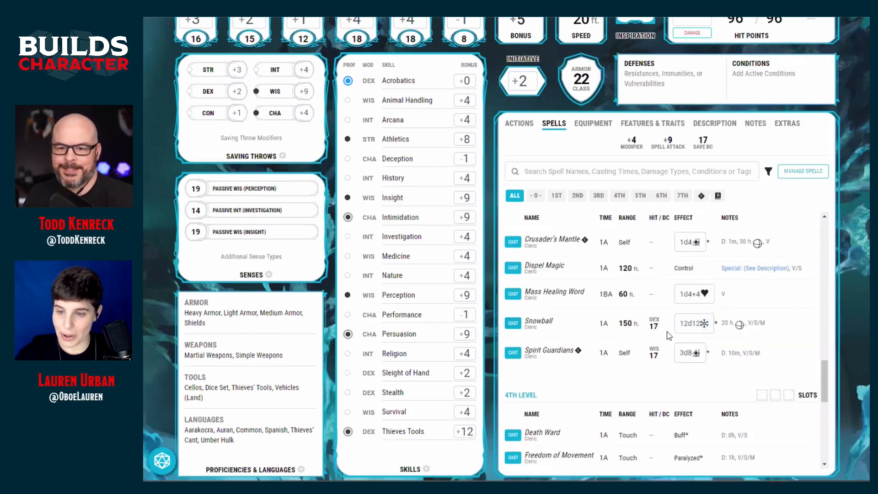
pyautogui.click(545, 322)
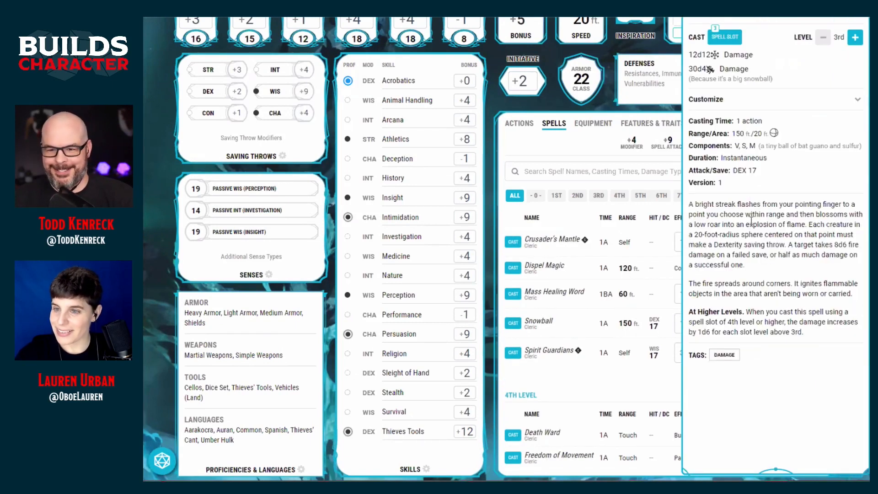
pyautogui.scroll(1, 771, 278)
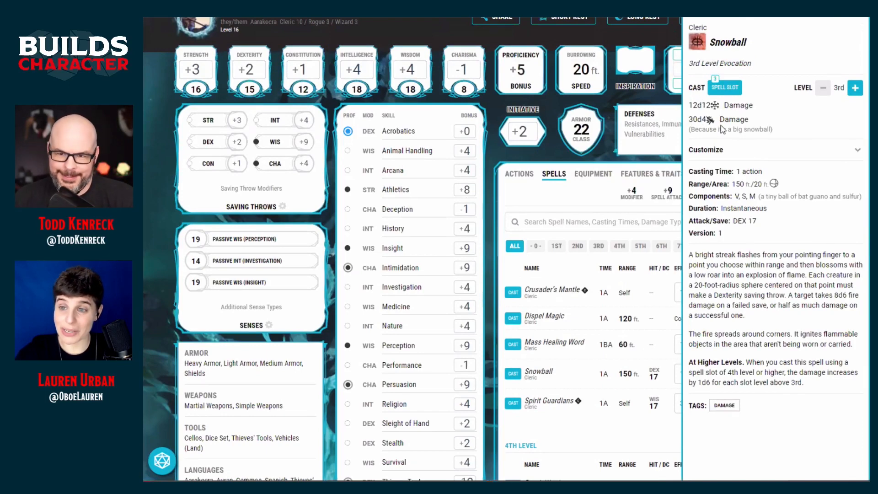
pyautogui.click(654, 357)
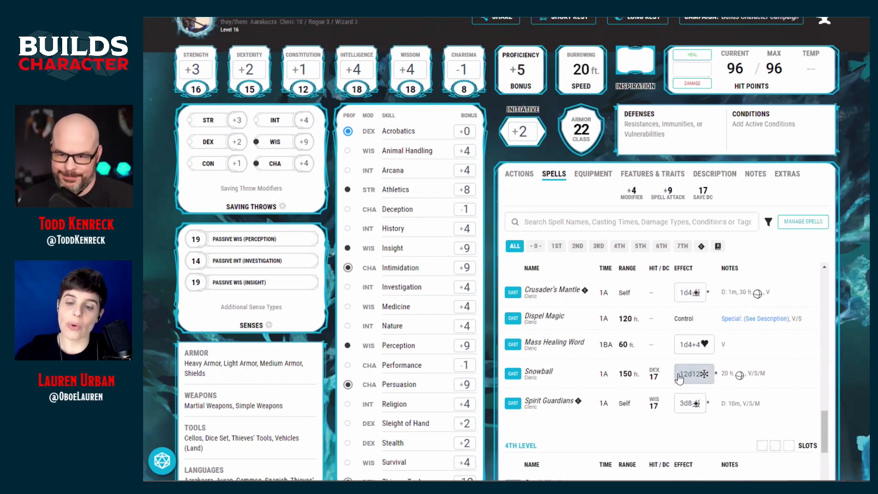
# Step: Roll Snowball's 12d12 cold damage from the spell list and clear the dice results
pyautogui.click(695, 378)
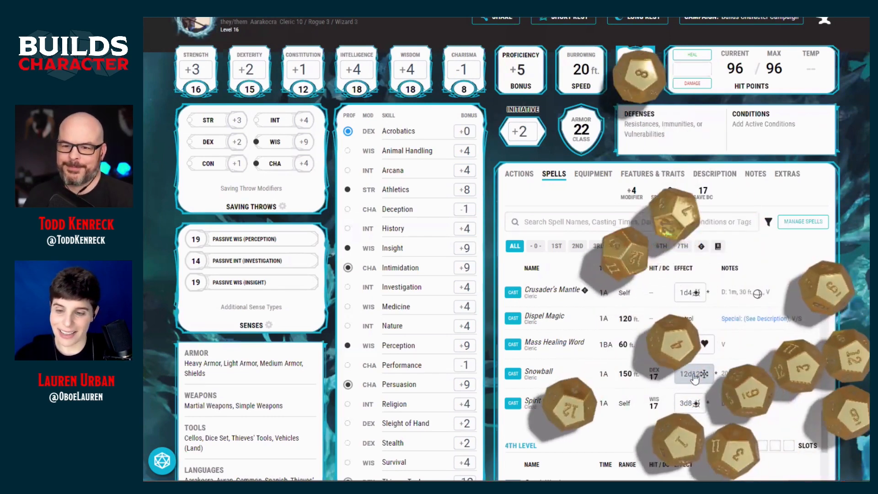
pyautogui.click(162, 461)
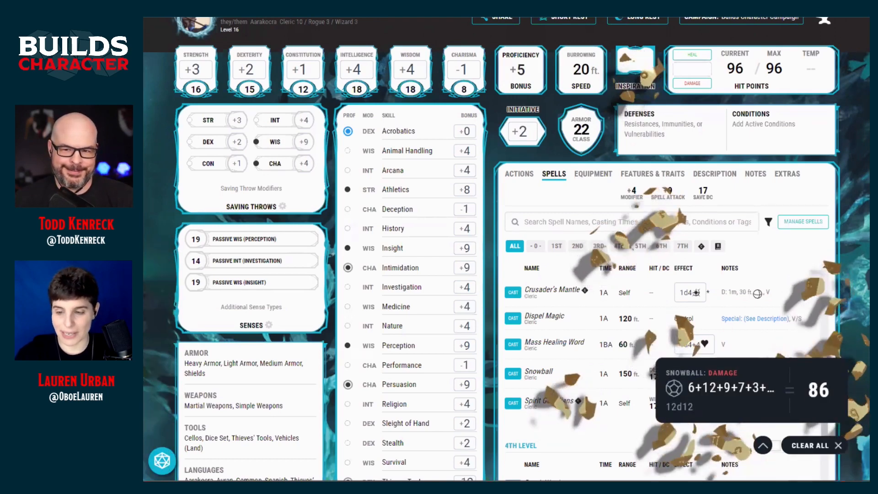
pyautogui.click(819, 447)
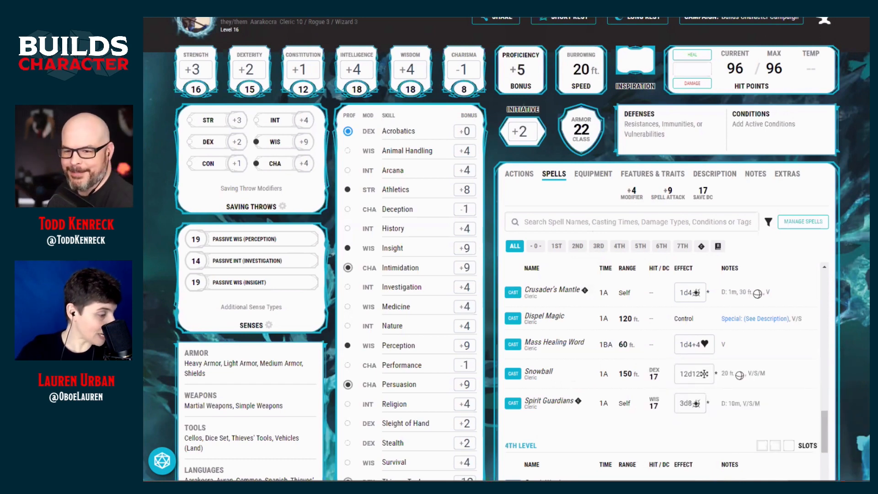
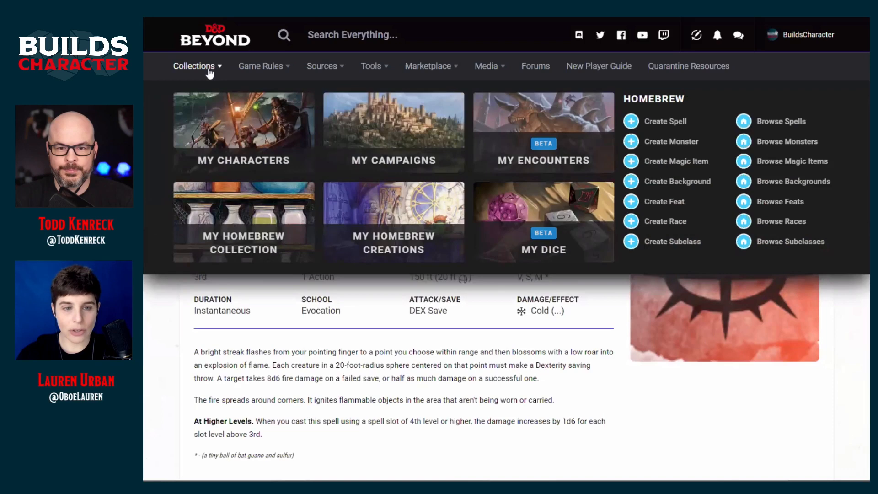
# Step: Open My Homebrew Creations and expand the Learn All The Spells feat to read its description and tags
pyautogui.click(412, 194)
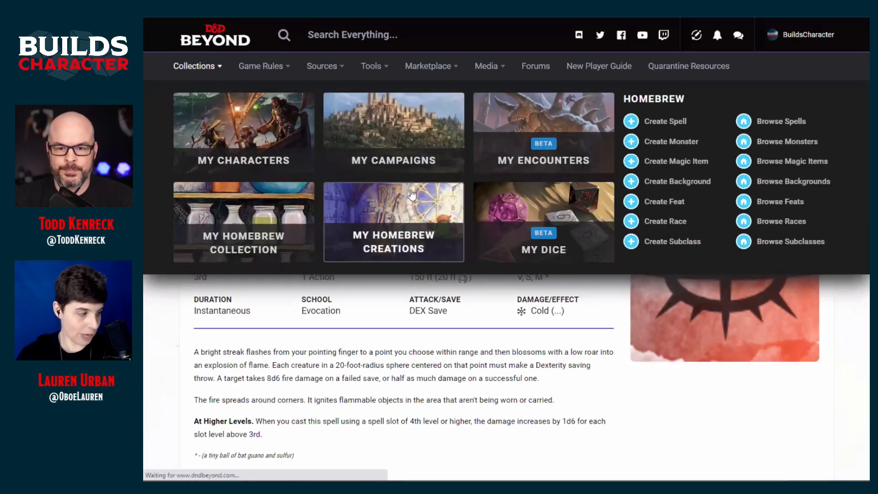
pyautogui.scroll(-3, 329, 453)
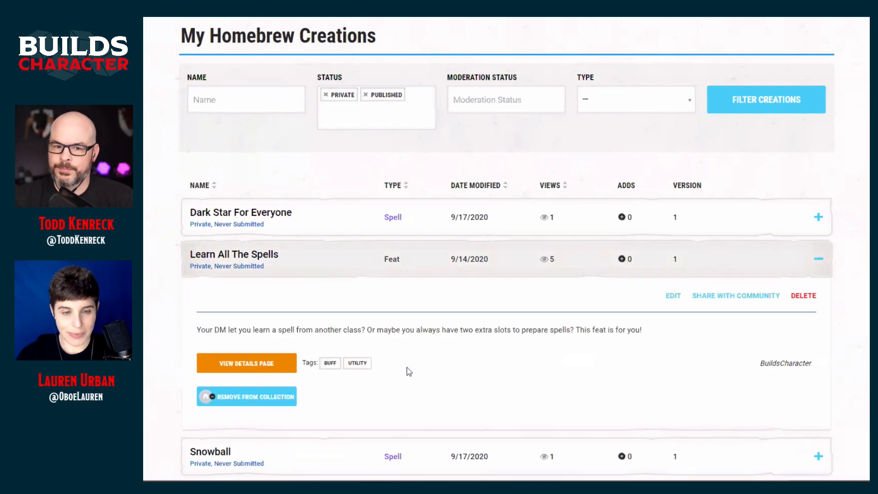
pyautogui.click(310, 267)
pyautogui.scroll(-1, 586, 355)
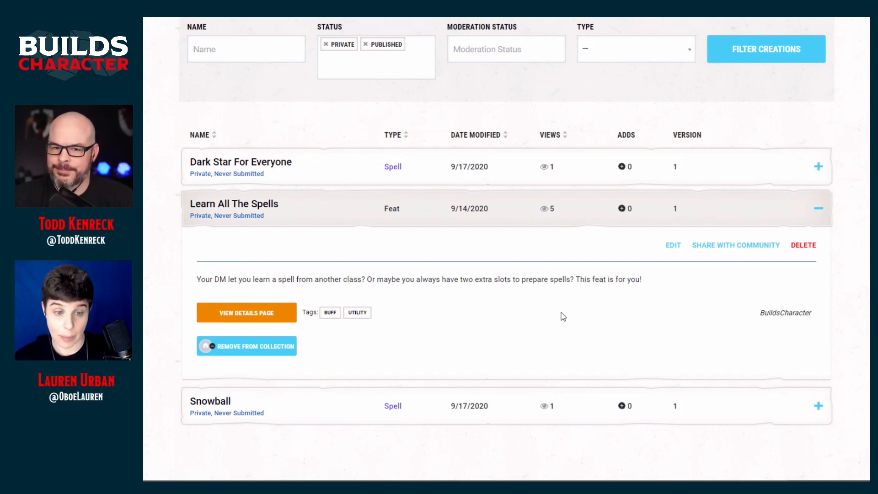
# Step: Open the Learn All The Spells feat for editing and review its basic information down to the Spells section
pyautogui.click(671, 247)
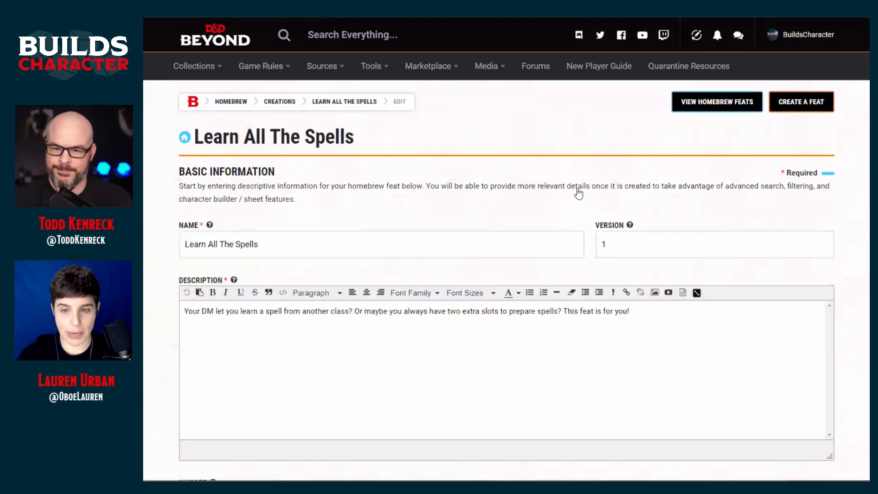
pyautogui.scroll(-2, 573, 192)
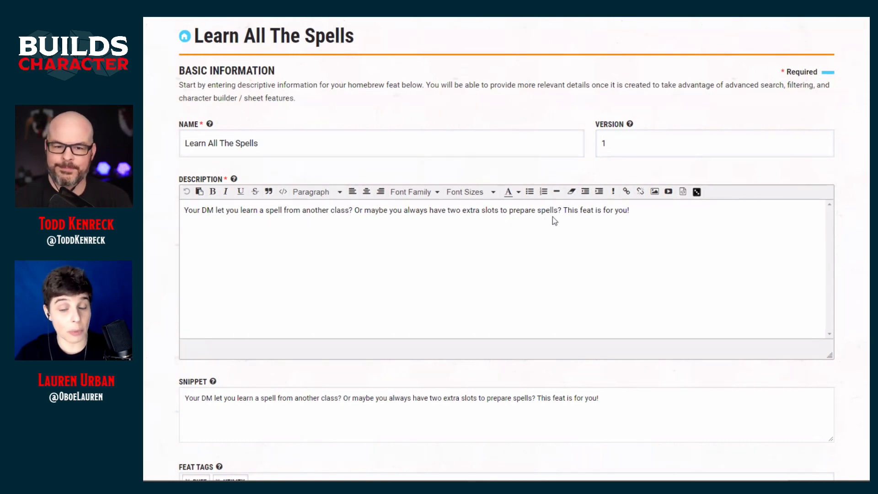
pyautogui.scroll(-5, 588, 457)
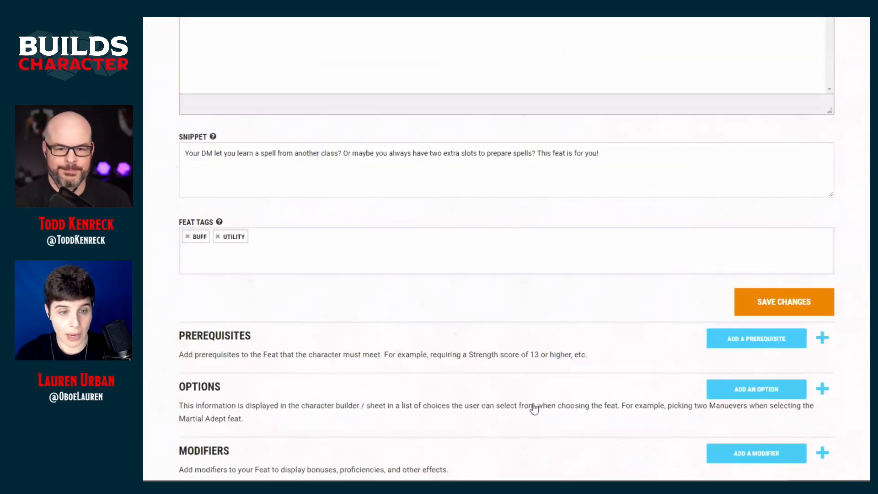
pyautogui.scroll(-3, 534, 409)
pyautogui.scroll(-1, 851, 274)
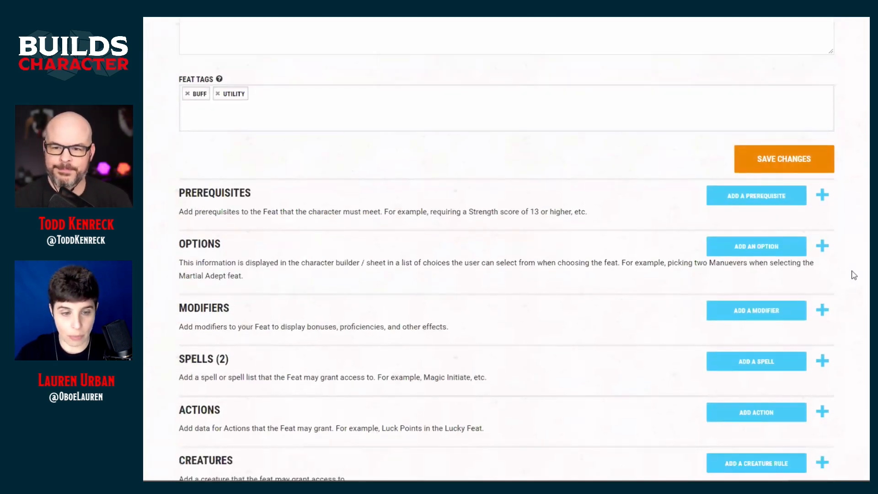
# Step: Expand the feat's Spells section and open the entry covering cantrips to 5th-level spells of all classes for editing
pyautogui.scroll(-3, 853, 275)
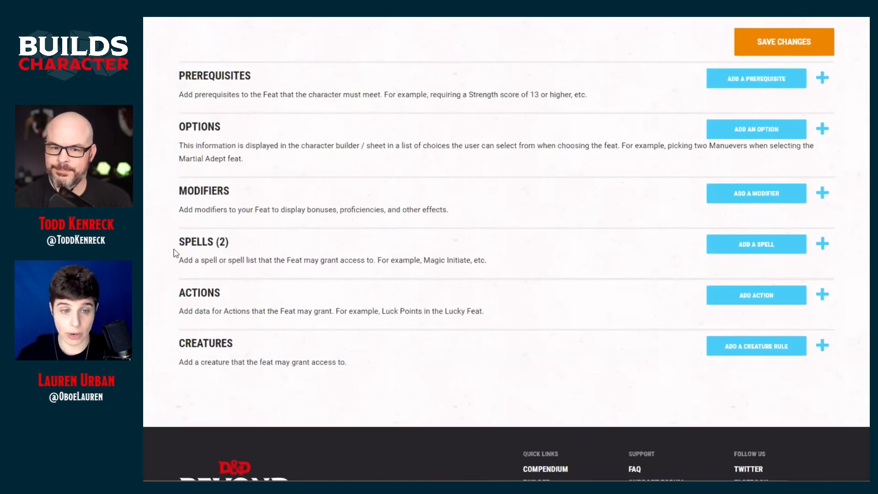
pyautogui.click(822, 244)
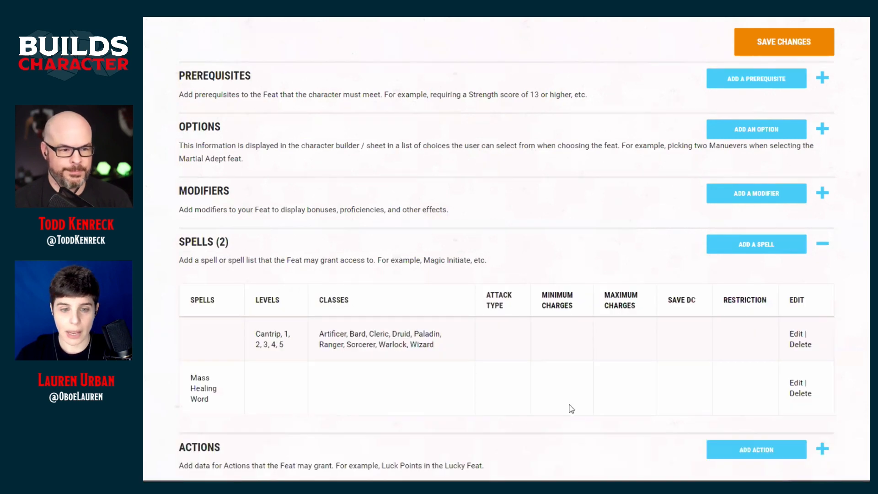
pyautogui.scroll(-2, 568, 407)
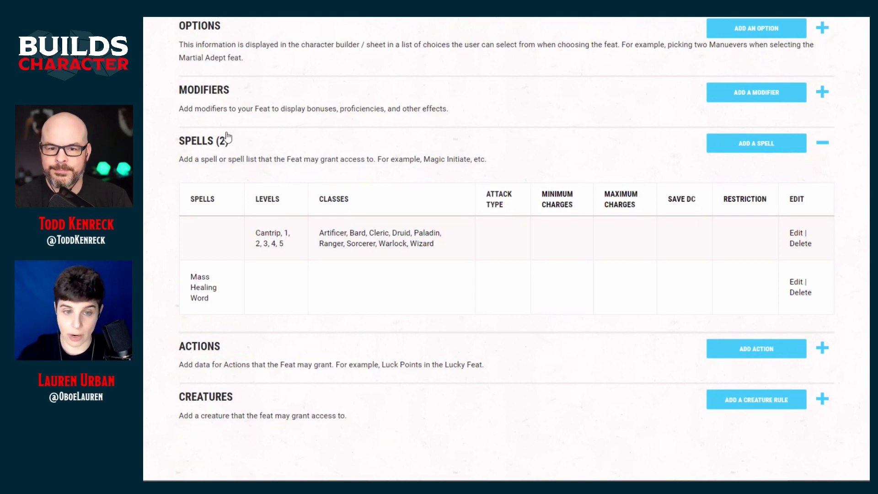
pyautogui.click(800, 235)
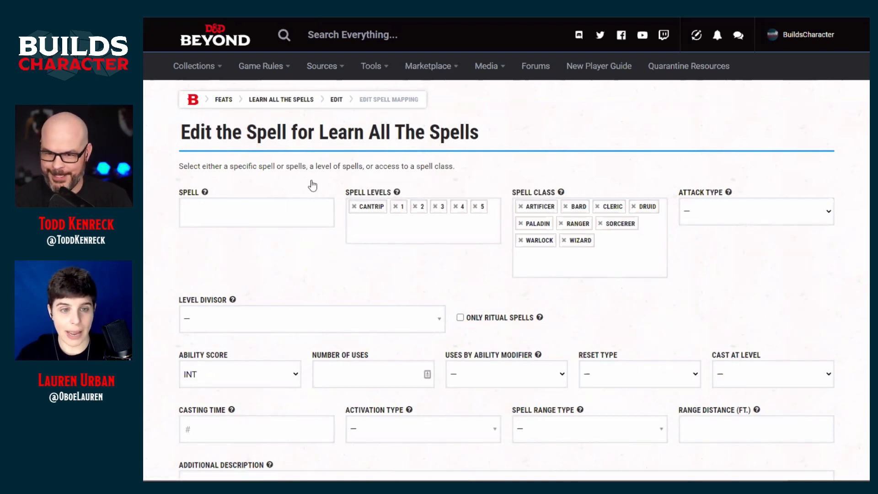
# Step: Examine the allowed spell levels, the further levels available, and the spell classes of this entry without changing them
pyautogui.moveTo(360, 196)
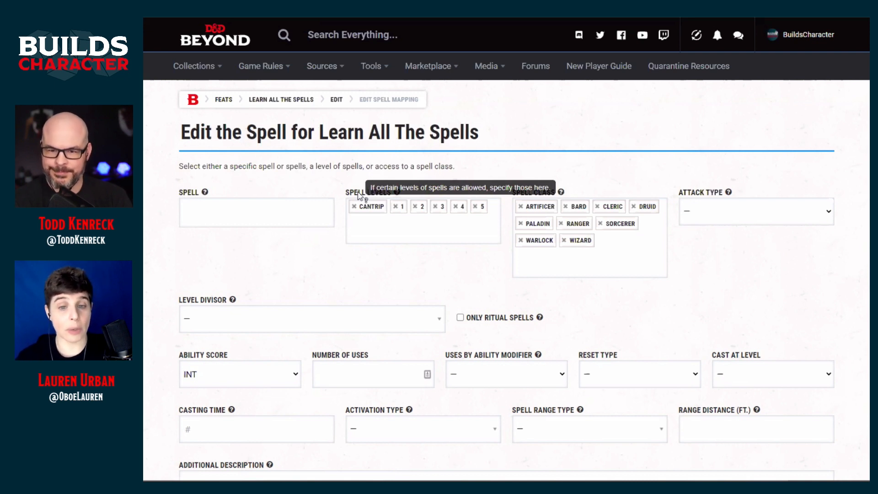
pyautogui.click(475, 232)
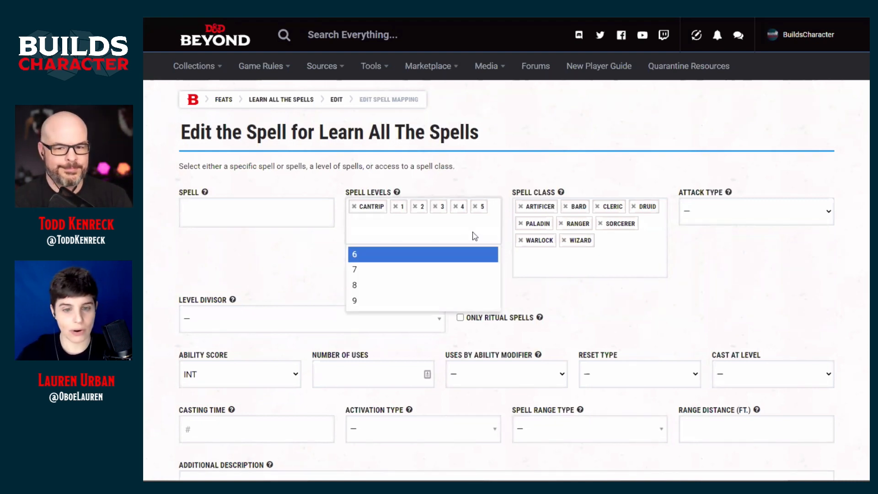
pyautogui.click(296, 281)
pyautogui.moveTo(536, 193)
pyautogui.click(620, 257)
pyautogui.click(706, 269)
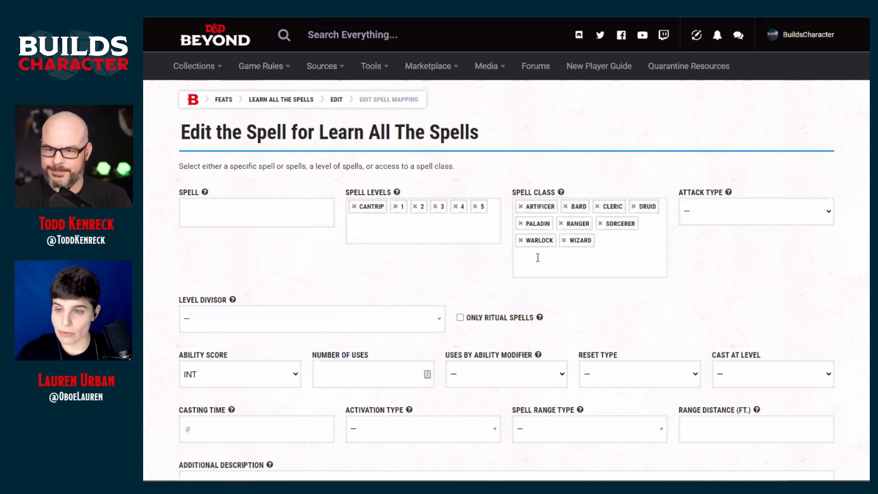
# Step: Review the entry's remaining settings down to the Is Infinite option and save it
pyautogui.scroll(-3, 157, 268)
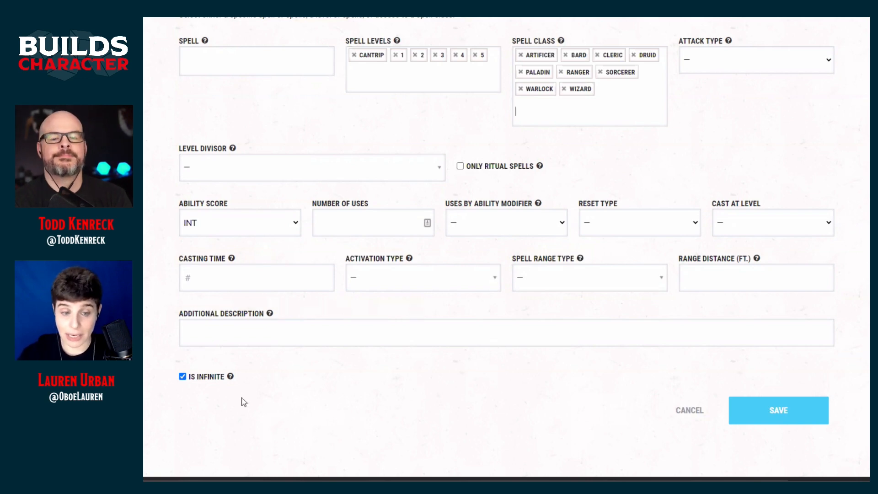
pyautogui.moveTo(205, 386)
pyautogui.scroll(-1, 208, 384)
pyautogui.scroll(-2, 207, 384)
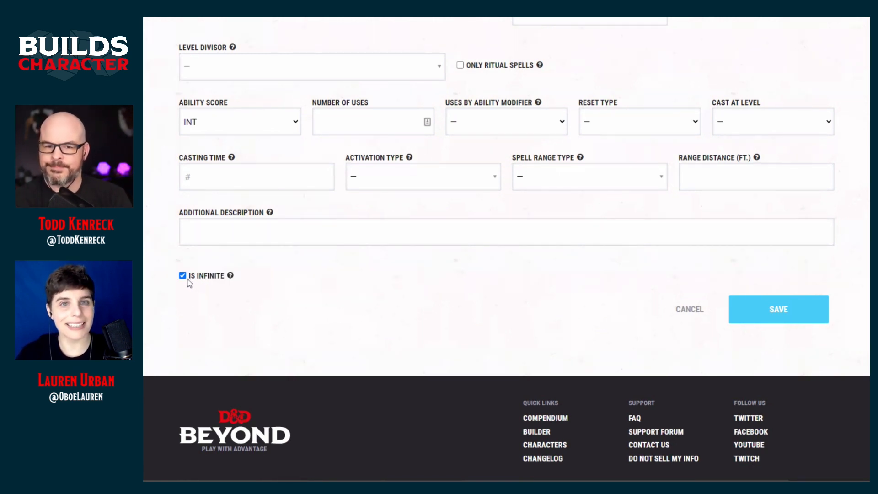
pyautogui.click(778, 315)
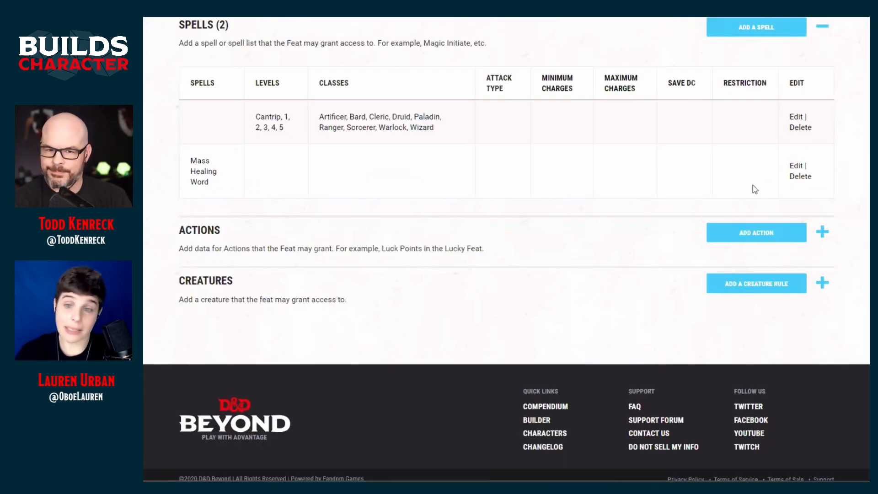
# Step: Open the feat's Mass Healing Word entry, review its settings down to Is Infinite, and save it
pyautogui.click(796, 167)
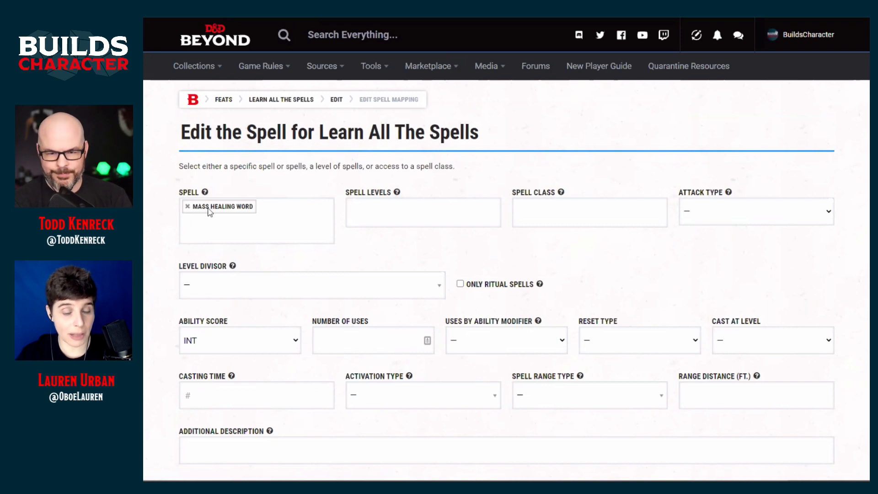
pyautogui.scroll(-5, 165, 312)
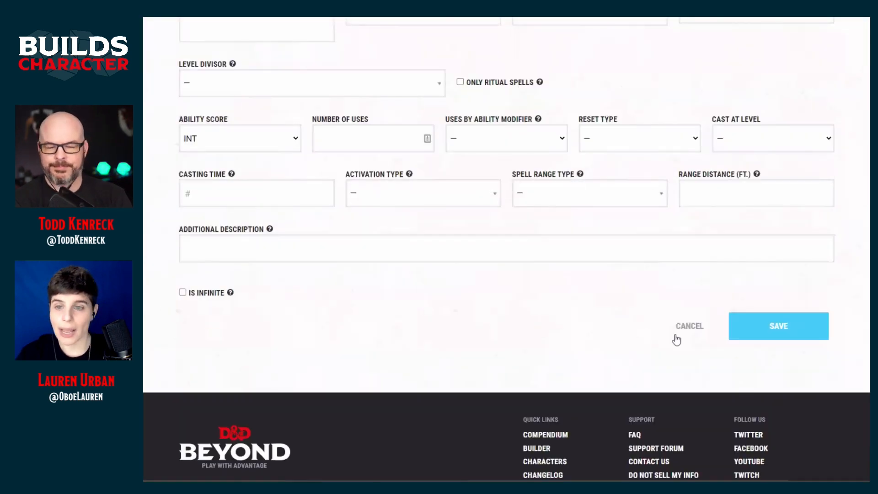
pyautogui.click(740, 327)
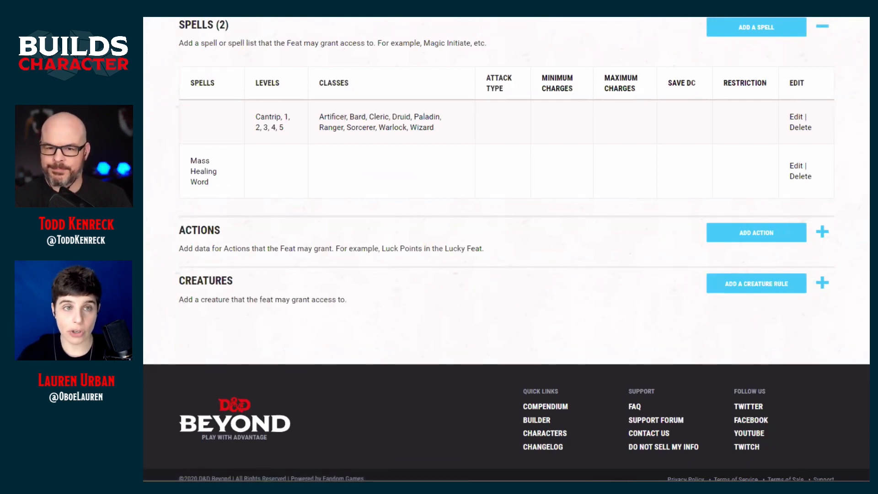
# Step: Switch to the character sheet and open feat management from the character's feats
pyautogui.hotkey('ctrl', 'Tab')
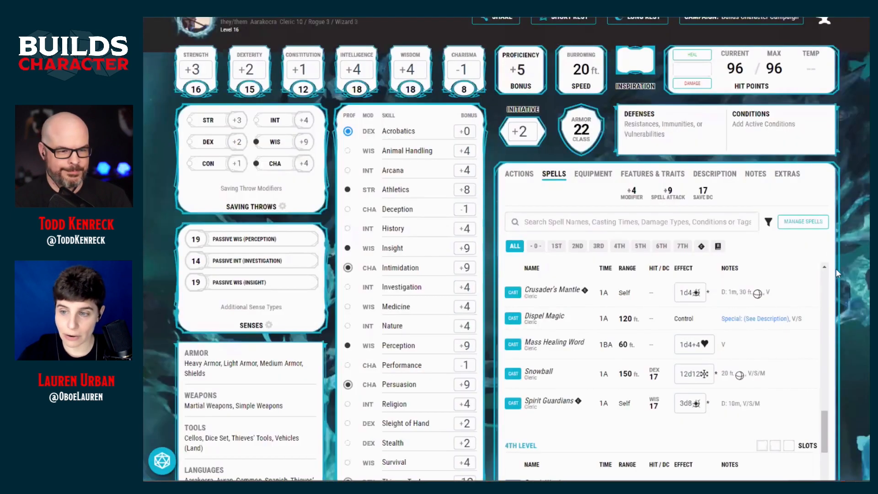
pyautogui.click(656, 174)
pyautogui.click(702, 176)
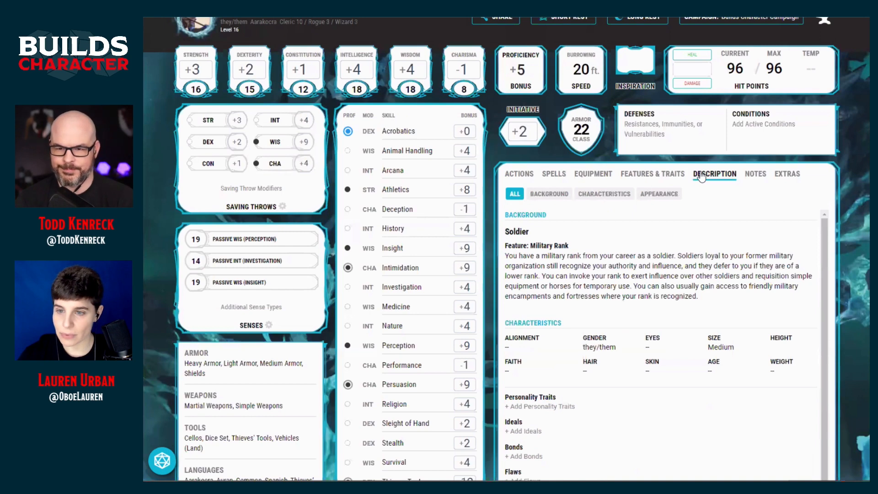
pyautogui.click(653, 174)
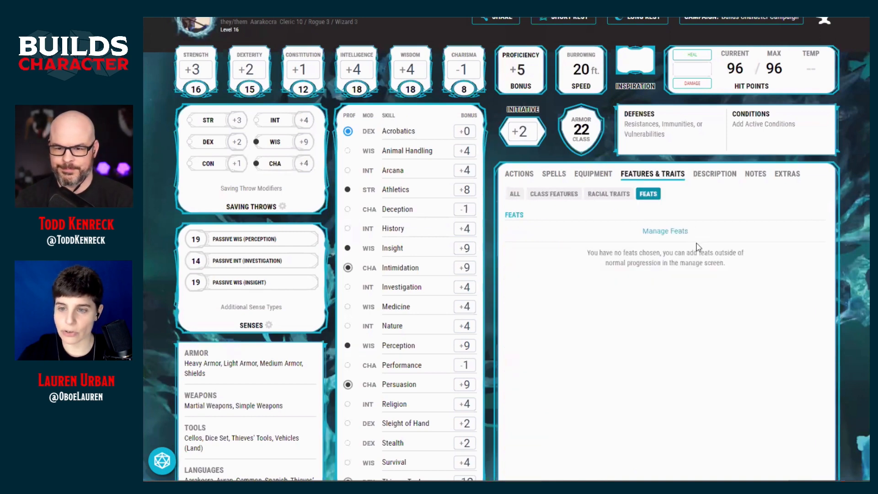
pyautogui.click(661, 232)
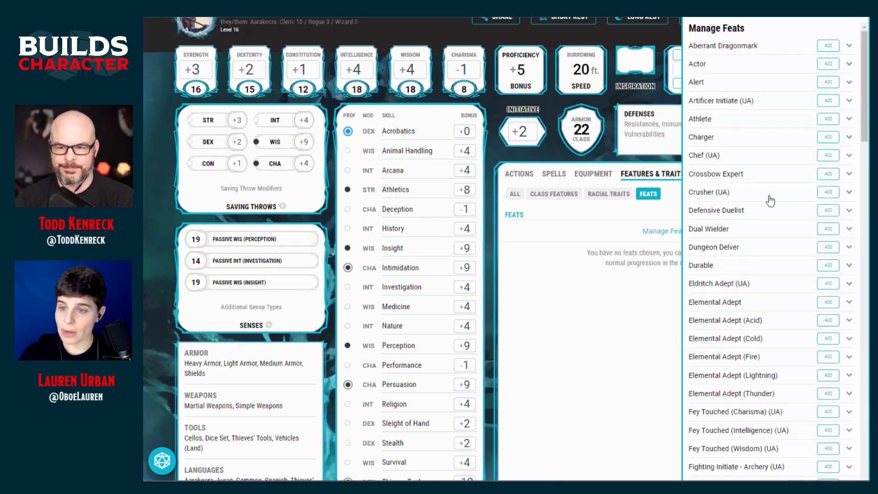
# Step: Add the Learn All The Spells feat to the character and close feat management
pyautogui.scroll(-9, 789, 294)
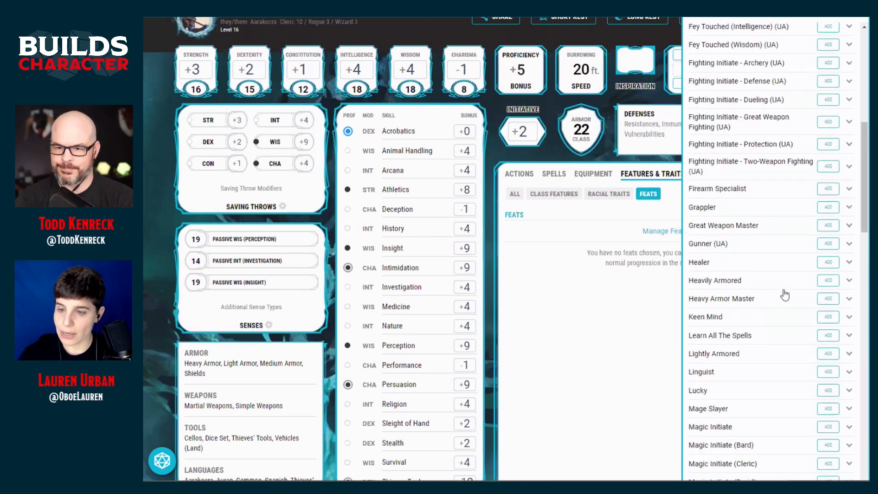
pyautogui.scroll(-2, 785, 294)
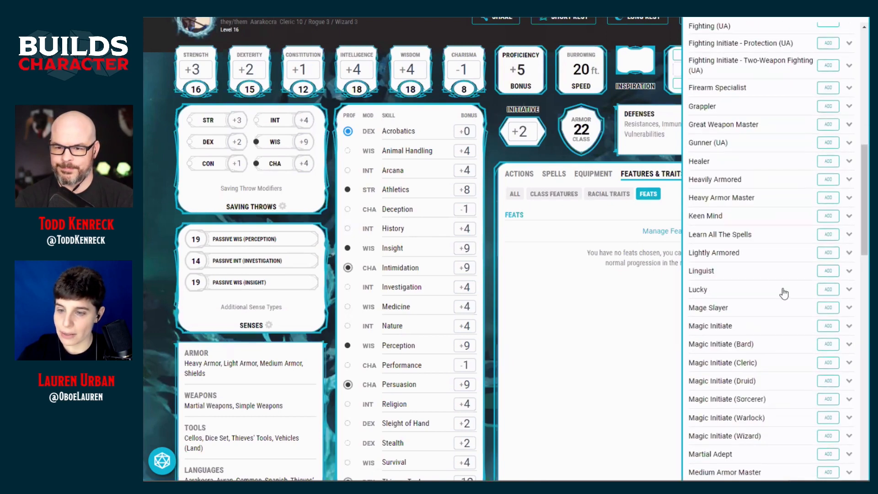
pyautogui.click(849, 237)
pyautogui.click(826, 235)
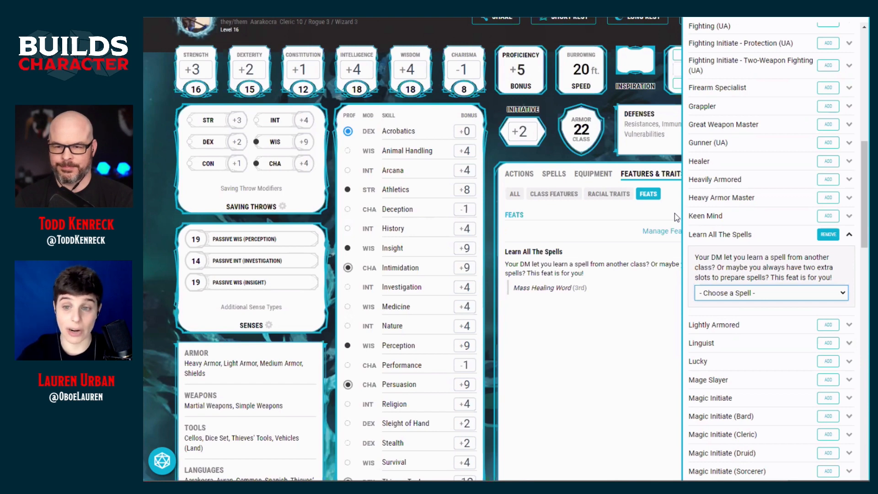
pyautogui.click(548, 151)
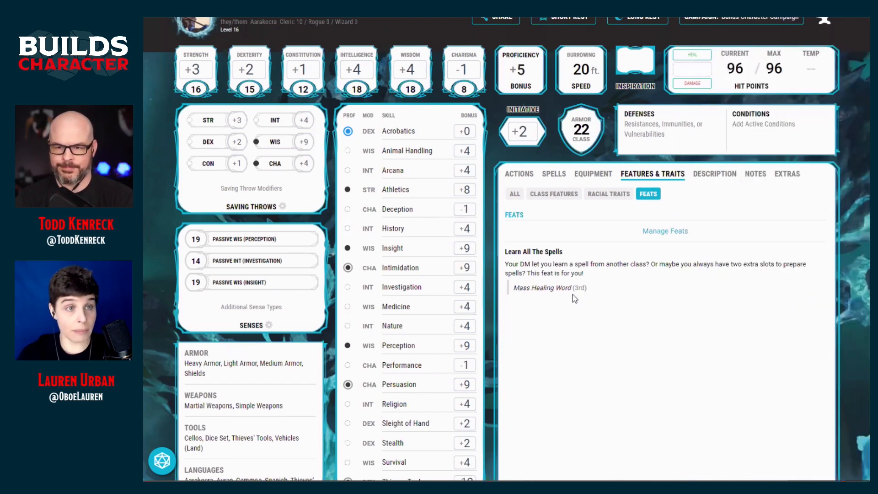
# Step: Find the Mass Healing Word granted by Learn All The Spells among the character's 3rd-level spells
pyautogui.click(554, 177)
pyautogui.scroll(-20, 772, 325)
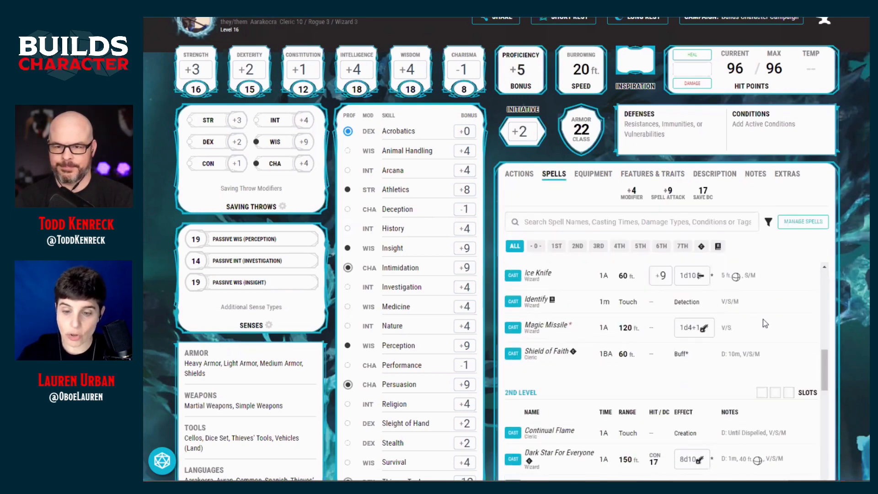
pyautogui.scroll(1, 745, 315)
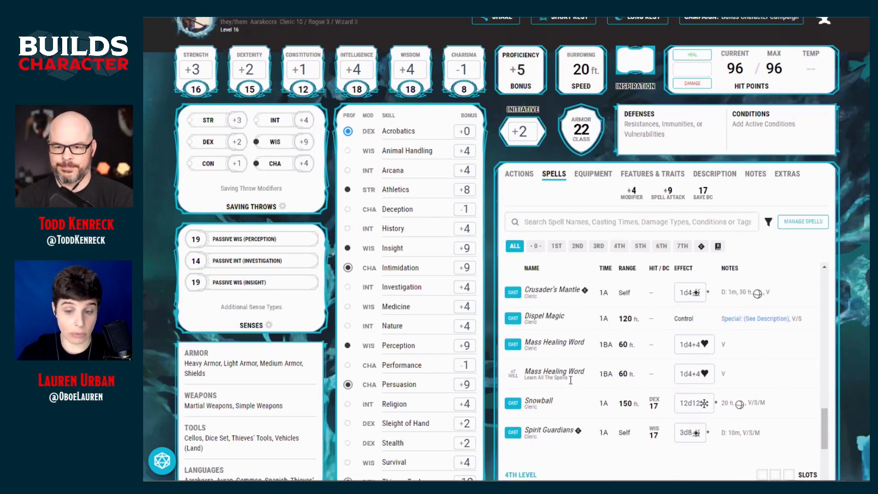
pyautogui.scroll(1, 579, 424)
pyautogui.scroll(-1, 578, 423)
pyautogui.scroll(1, 578, 419)
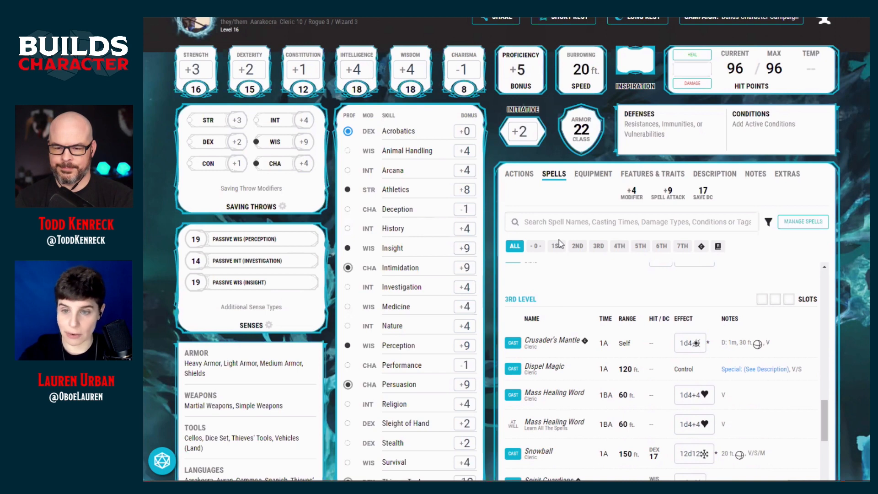
# Step: Return to the character's feats and view the details of Mass Healing Word under Learn All The Spells
pyautogui.click(635, 175)
pyautogui.click(648, 194)
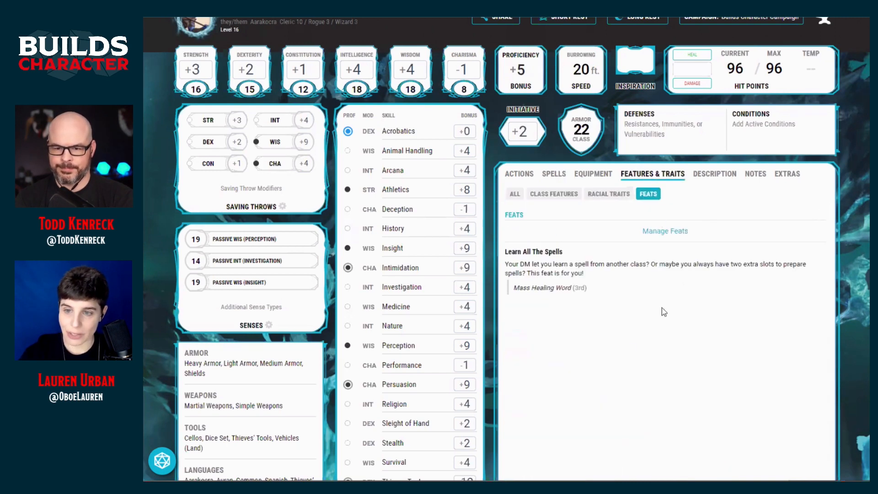
pyautogui.click(565, 287)
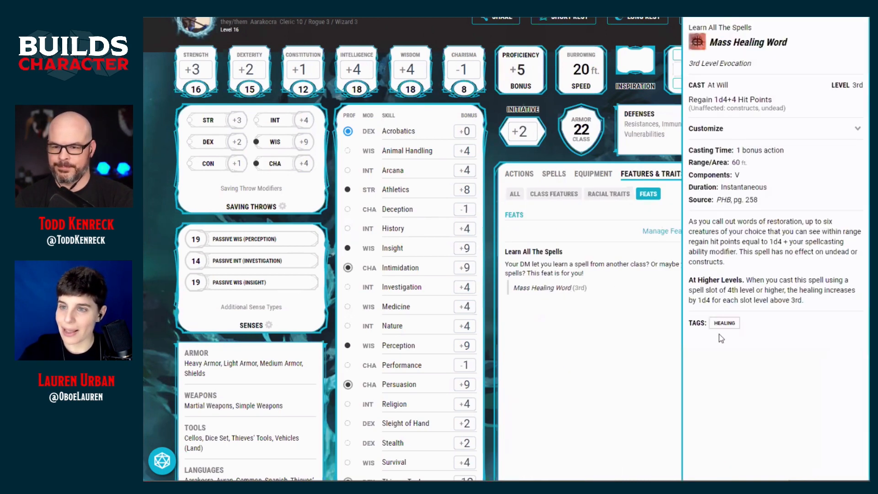
pyautogui.click(579, 226)
# Step: In feat management, choose Raise Dead as a spell for Learn All The Spells and close the feat list
pyautogui.click(657, 234)
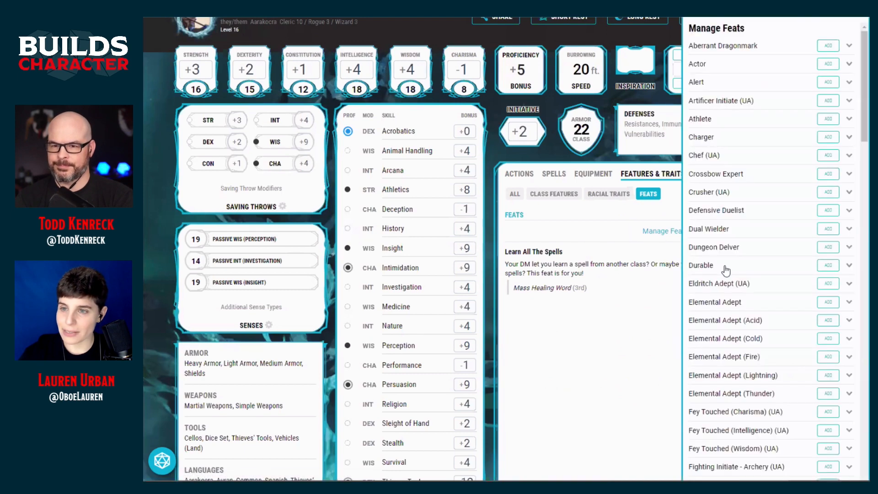
pyautogui.scroll(-15, 754, 302)
pyautogui.scroll(3, 754, 299)
pyautogui.click(758, 183)
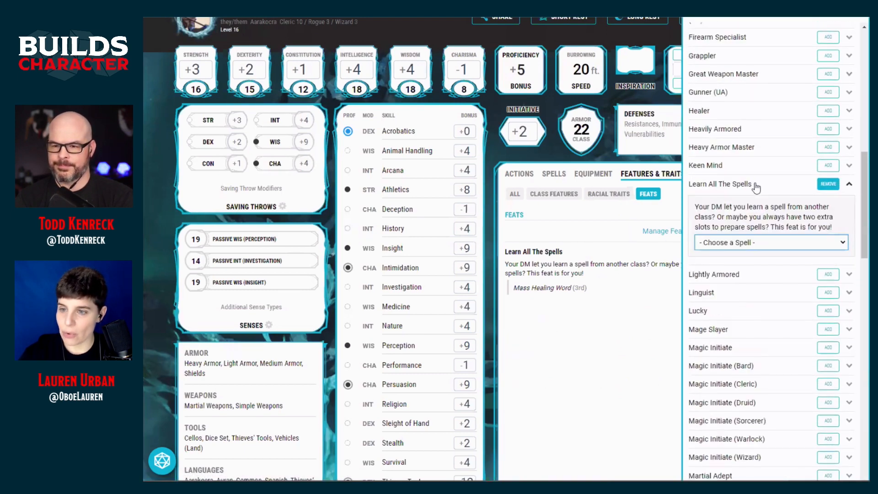
pyautogui.click(743, 244)
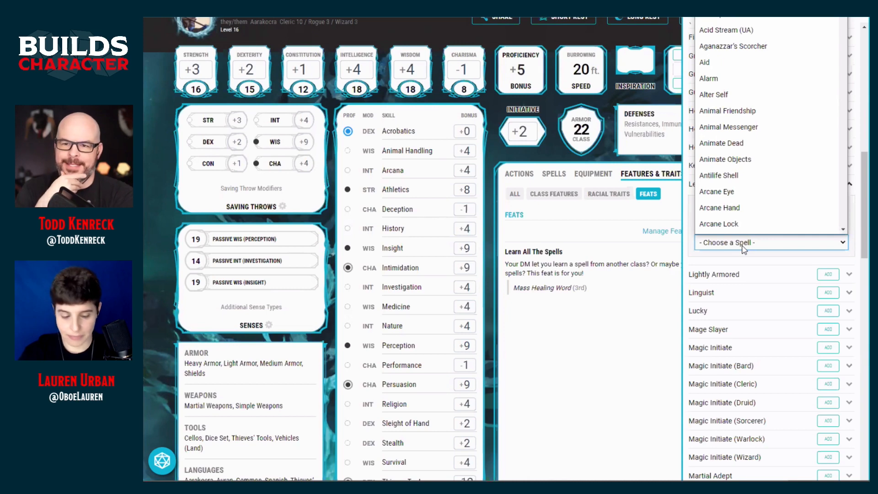
pyautogui.write('raise')
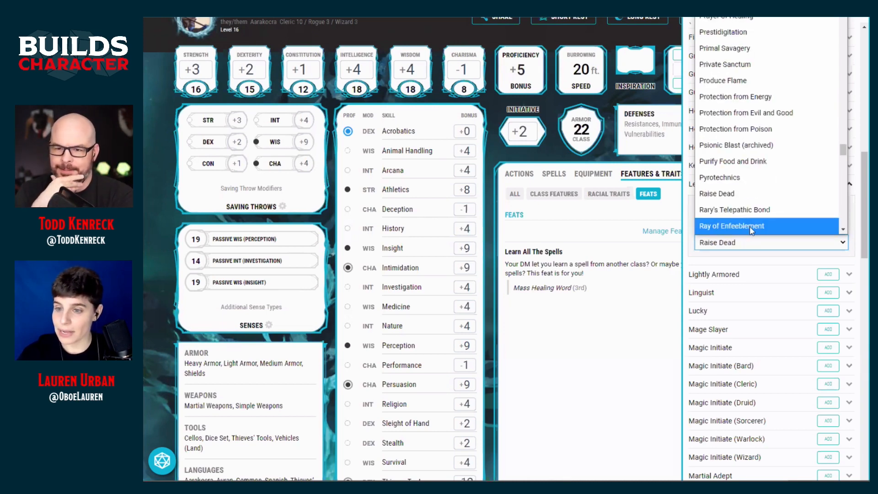
pyautogui.click(733, 194)
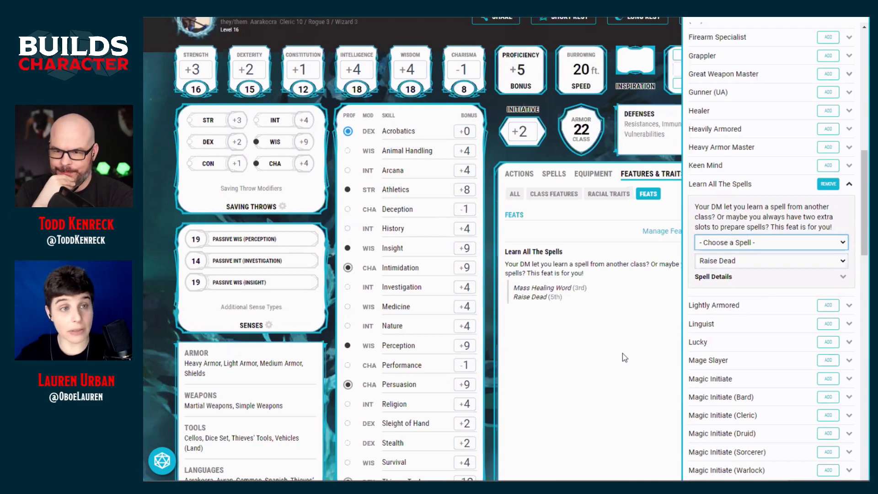
pyautogui.click(772, 287)
pyautogui.click(761, 286)
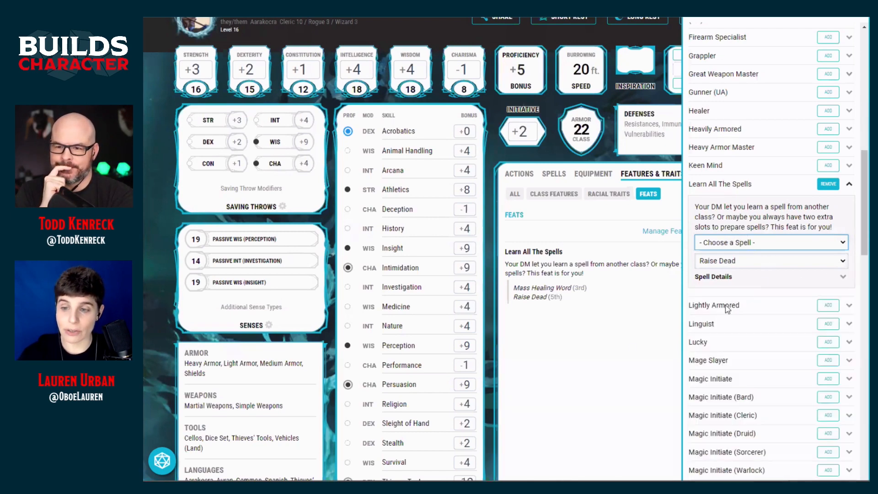
pyautogui.click(613, 357)
# Step: Find Raise Dead from Learn All The Spells among the character's 5th-level spells
pyautogui.click(554, 174)
pyautogui.scroll(-6, 664, 360)
pyautogui.scroll(-9, 664, 360)
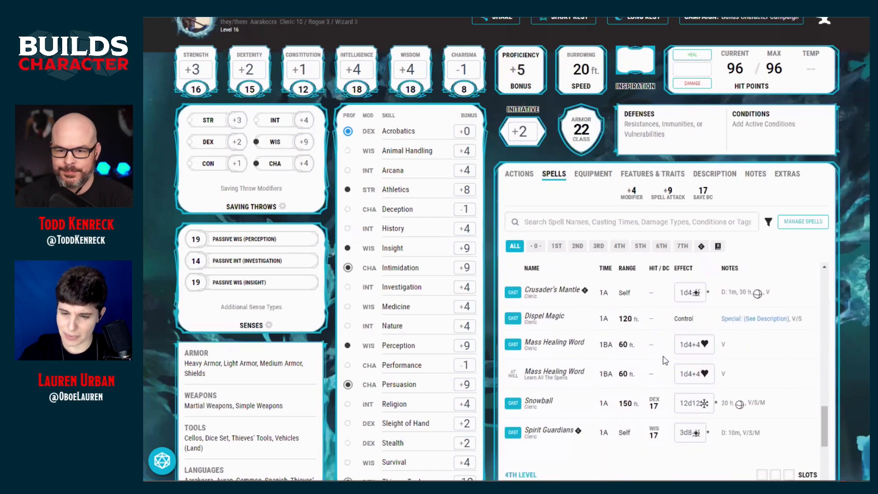
pyautogui.scroll(-10, 665, 360)
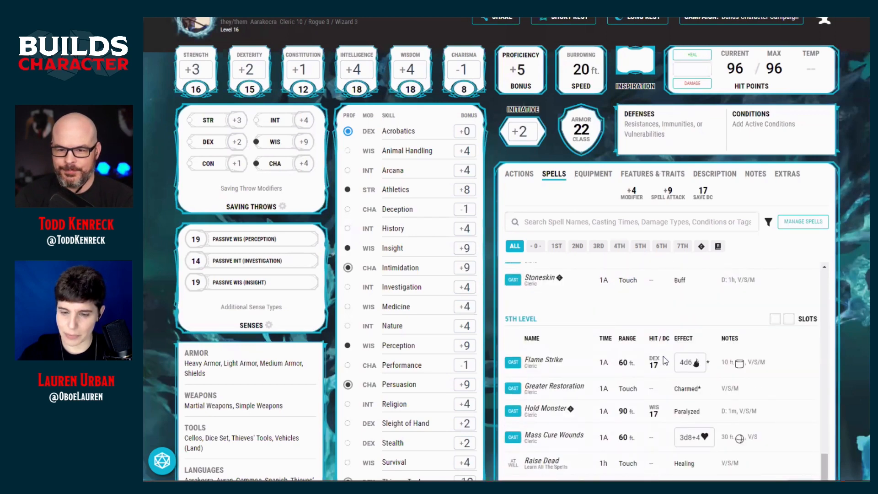
pyautogui.scroll(-1, 664, 360)
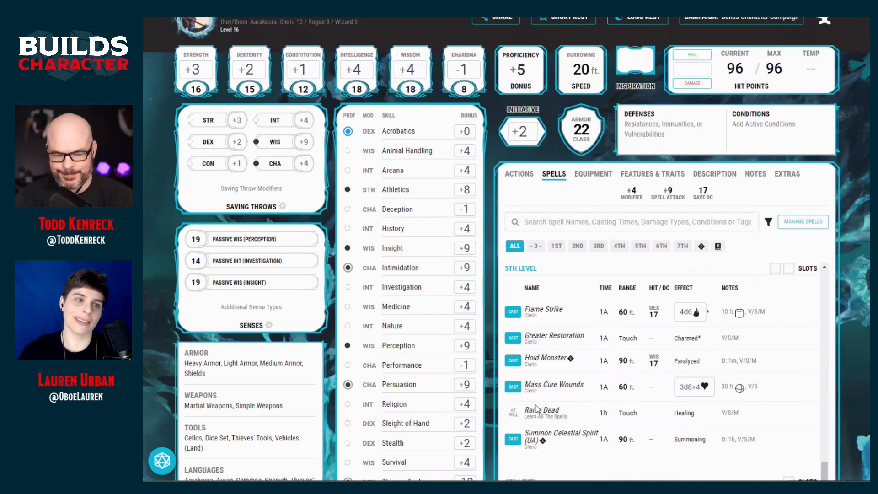
# Step: In feat management, add Arcane Eye, Antilife Shell and Augury as spells for Learn All The Spells and close the feat list
pyautogui.click(649, 174)
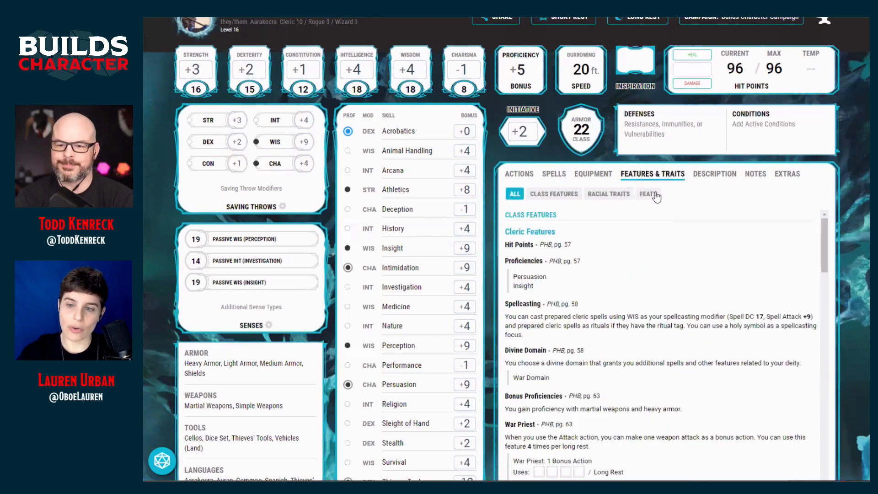
pyautogui.click(657, 195)
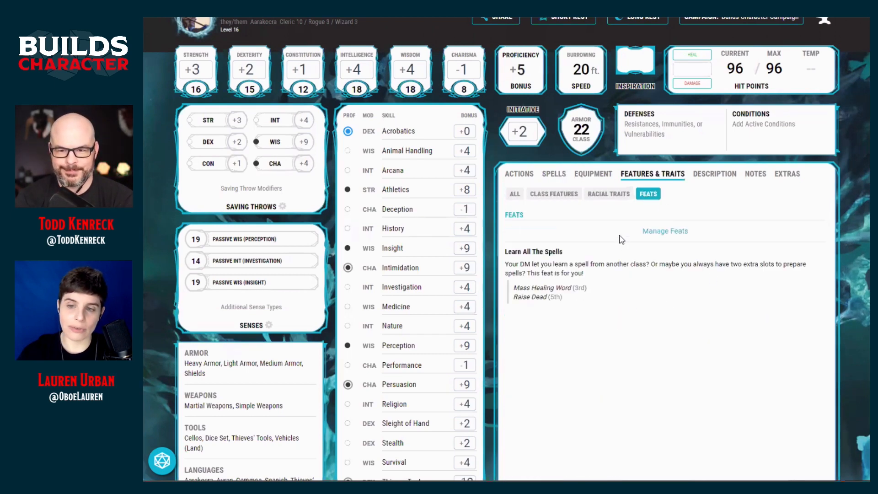
pyautogui.click(669, 231)
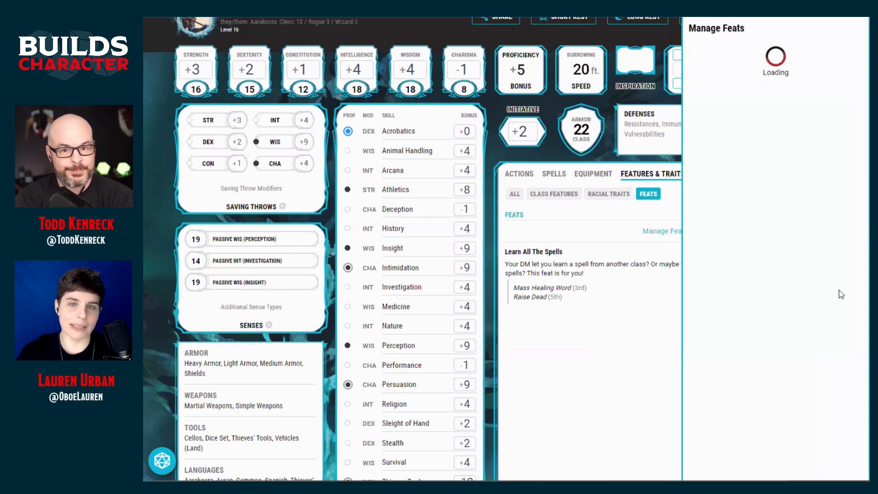
pyautogui.scroll(-10, 787, 290)
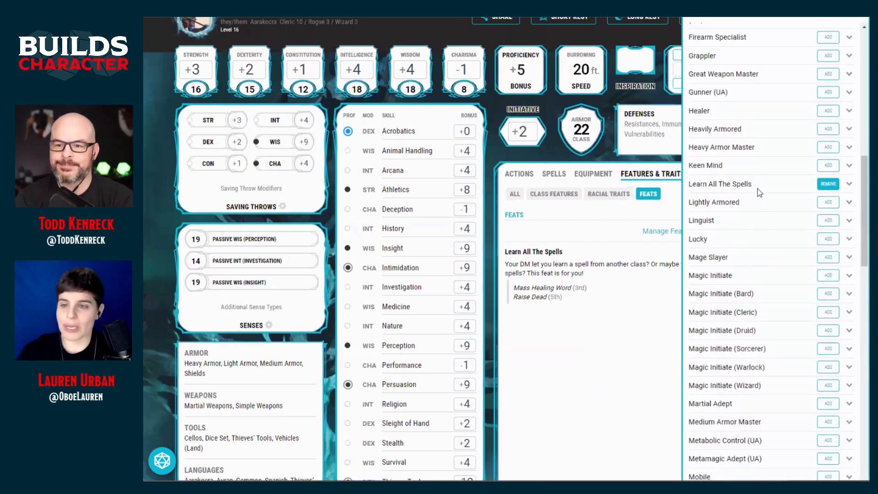
pyautogui.click(755, 184)
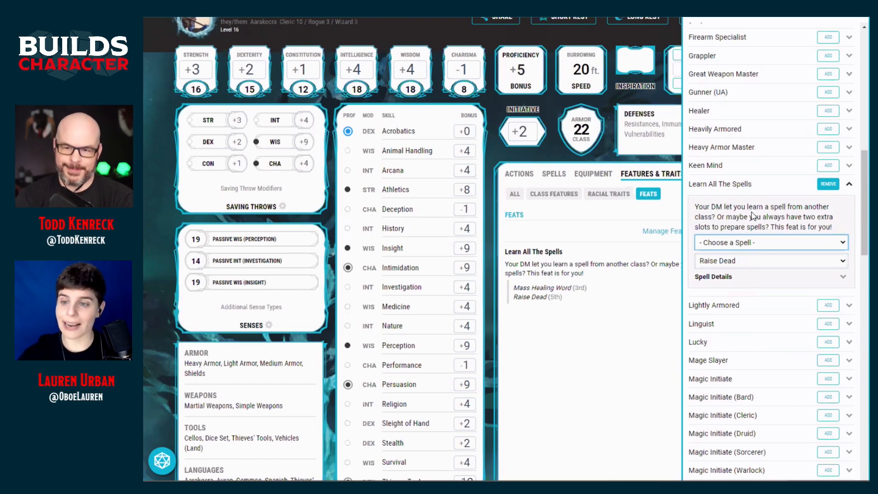
pyautogui.click(750, 246)
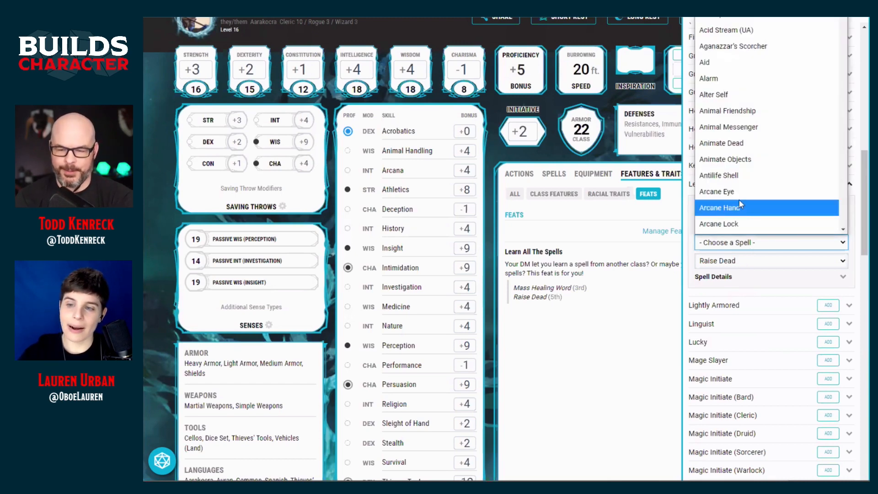
pyautogui.click(740, 191)
pyautogui.click(748, 242)
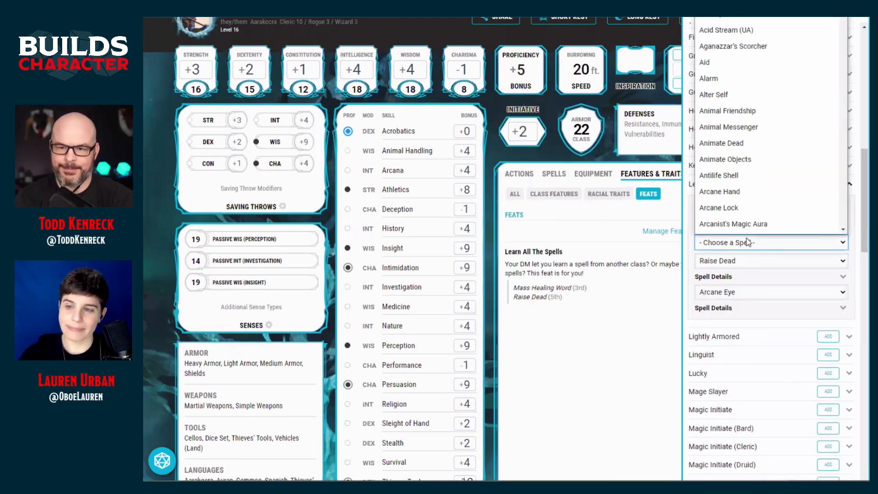
pyautogui.click(737, 175)
pyautogui.click(752, 245)
pyautogui.click(752, 227)
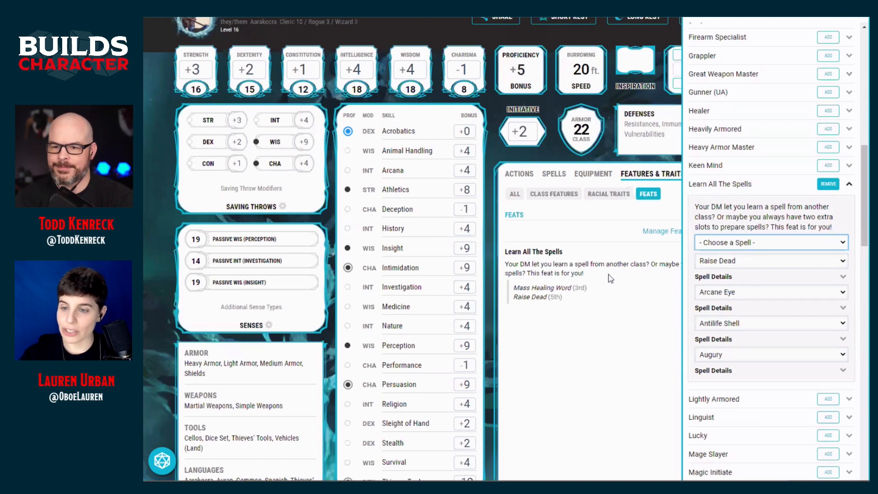
pyautogui.click(529, 175)
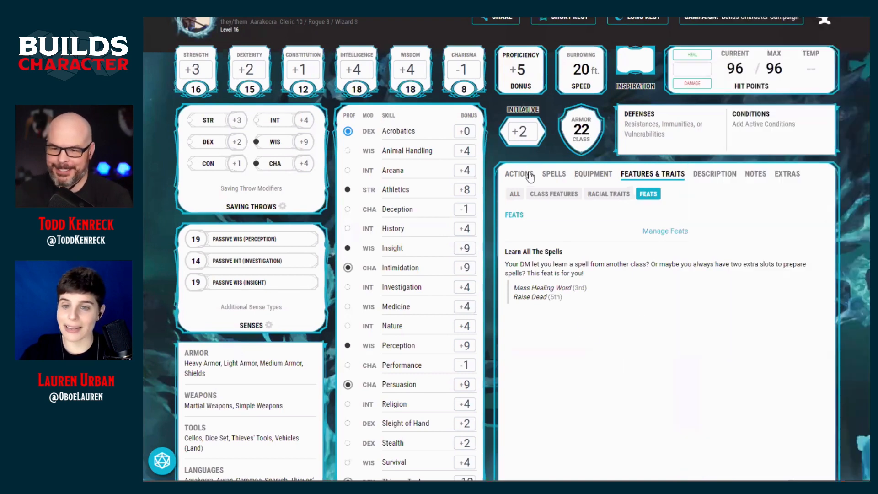
# Step: Look through the character's spell list from cantrips through the 2nd-level spells
pyautogui.click(548, 176)
pyautogui.scroll(-2, 732, 323)
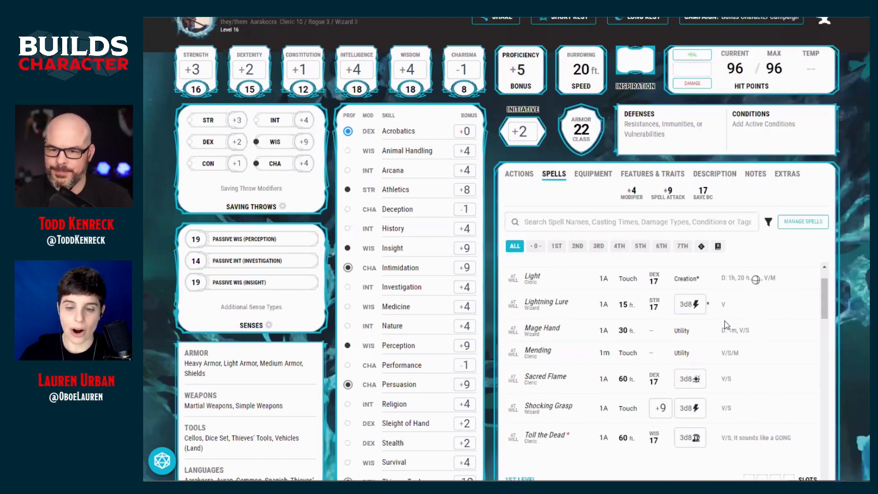
pyautogui.scroll(-5, 726, 324)
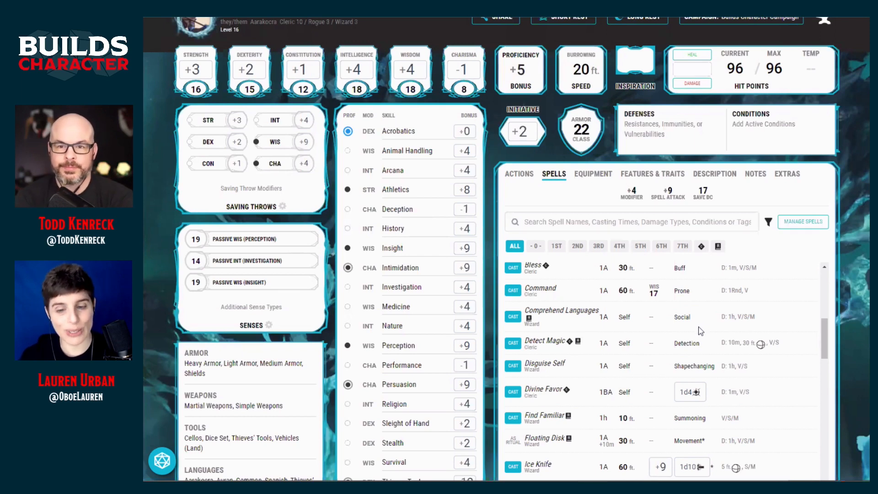
pyautogui.scroll(-2, 667, 342)
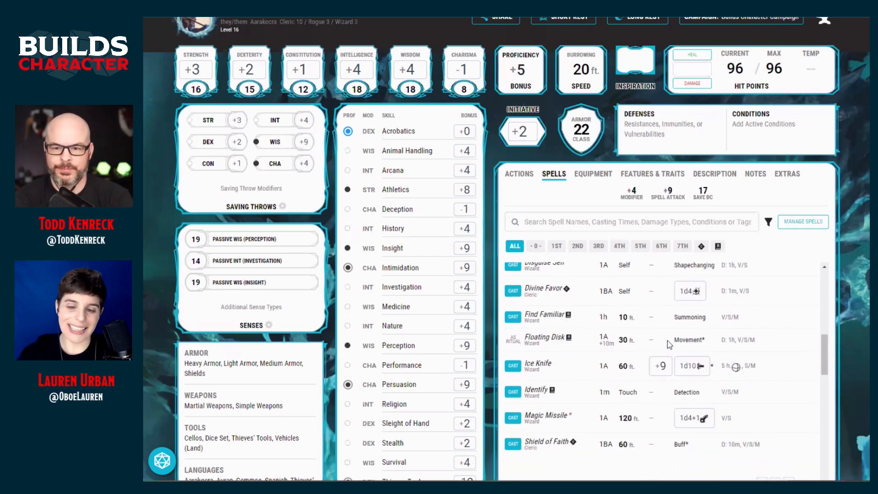
pyautogui.scroll(-1, 667, 340)
pyautogui.scroll(-3, 667, 341)
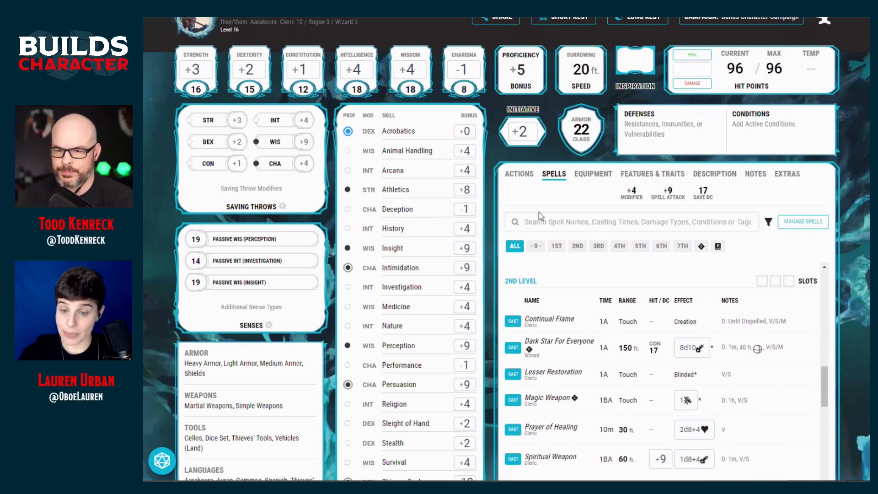
pyautogui.moveTo(825, 393); pyautogui.dragTo(825, 299)
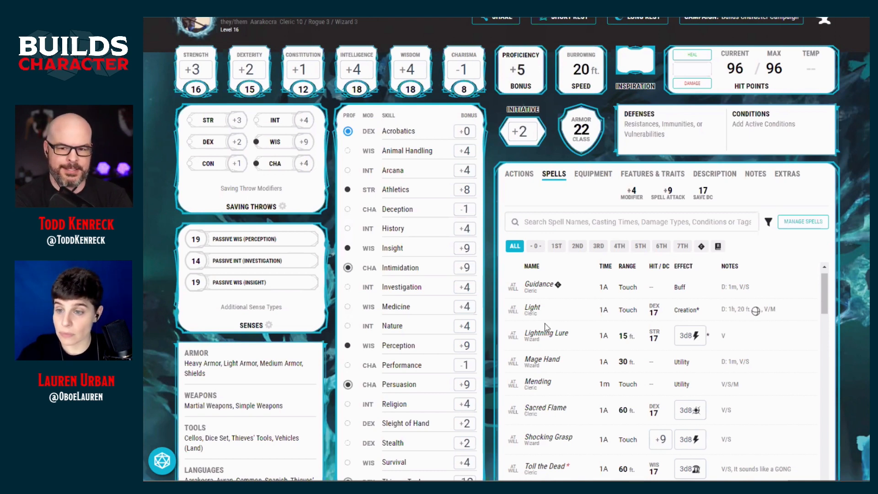
# Step: Find Dark Star For Everyone among the 2nd-level spells, view its details and close them
pyautogui.scroll(-1, 856, 310)
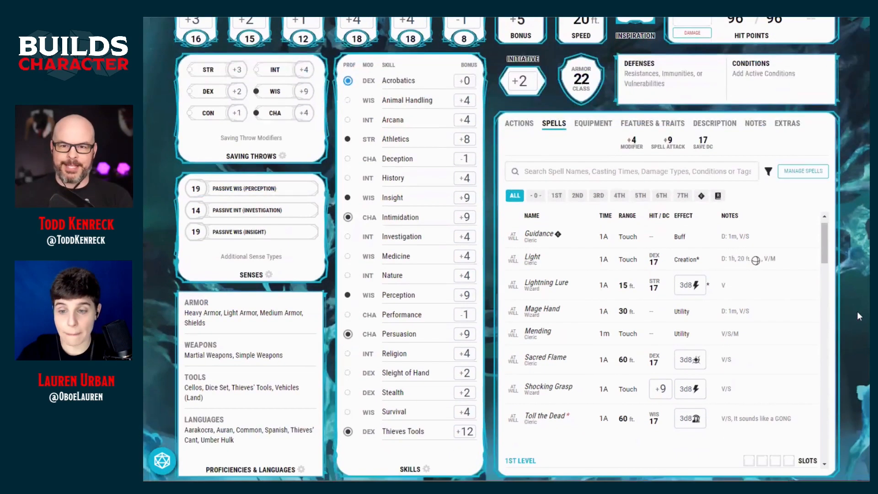
pyautogui.scroll(2, 856, 311)
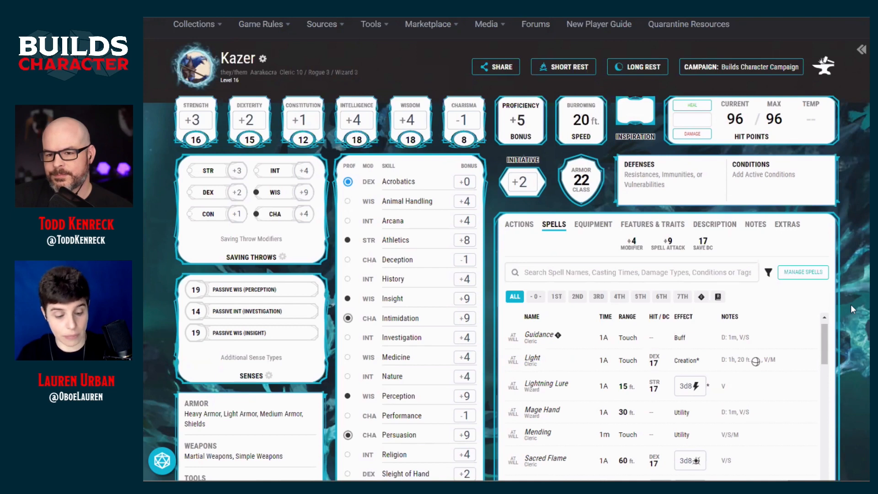
pyautogui.scroll(-2, 851, 308)
pyautogui.scroll(-2, 757, 333)
pyautogui.scroll(2, 757, 333)
pyautogui.scroll(-6, 757, 334)
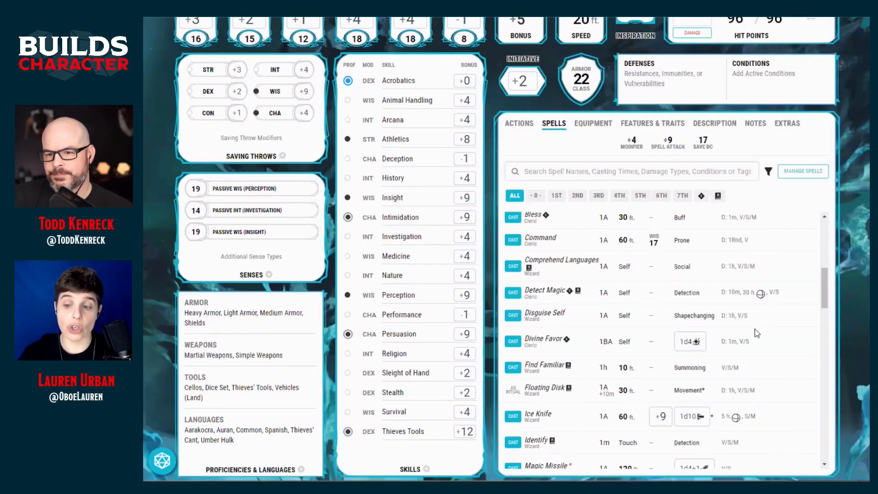
pyautogui.scroll(-2, 757, 334)
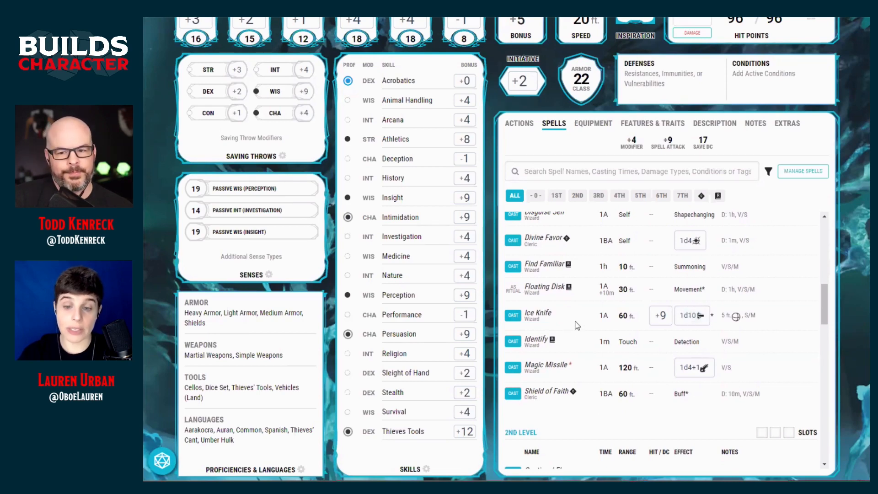
pyautogui.scroll(-4, 577, 326)
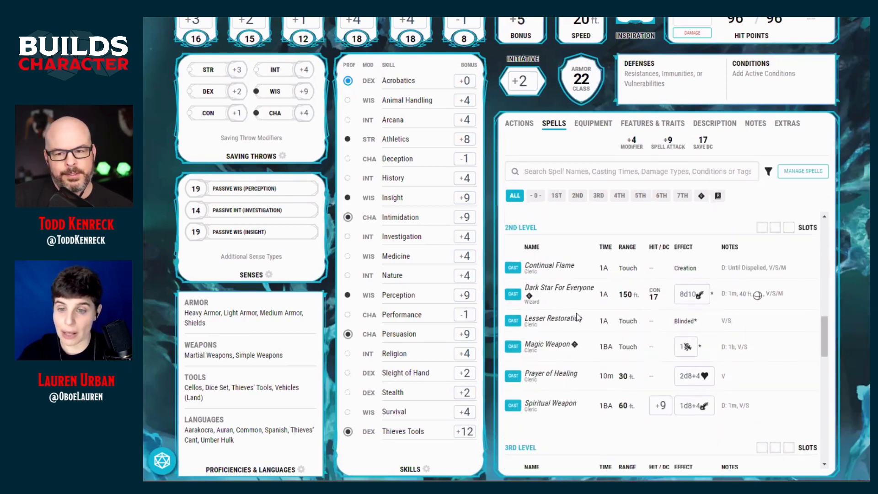
pyautogui.click(577, 305)
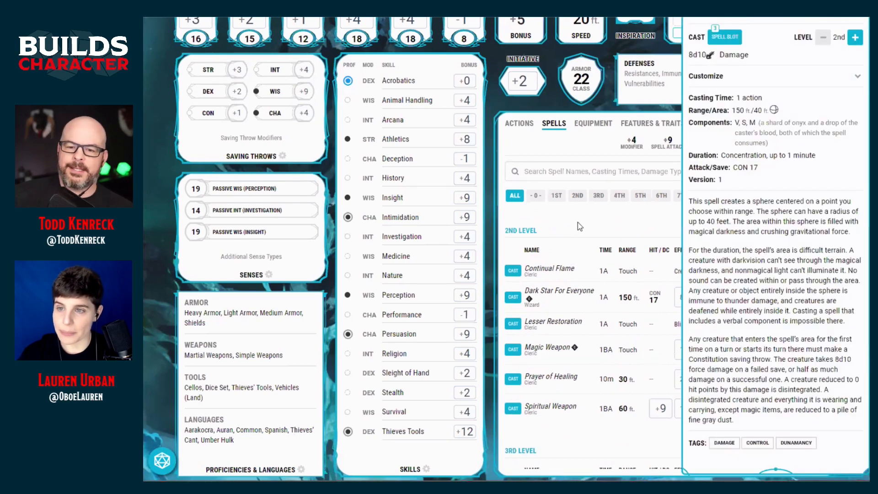
pyautogui.click(577, 224)
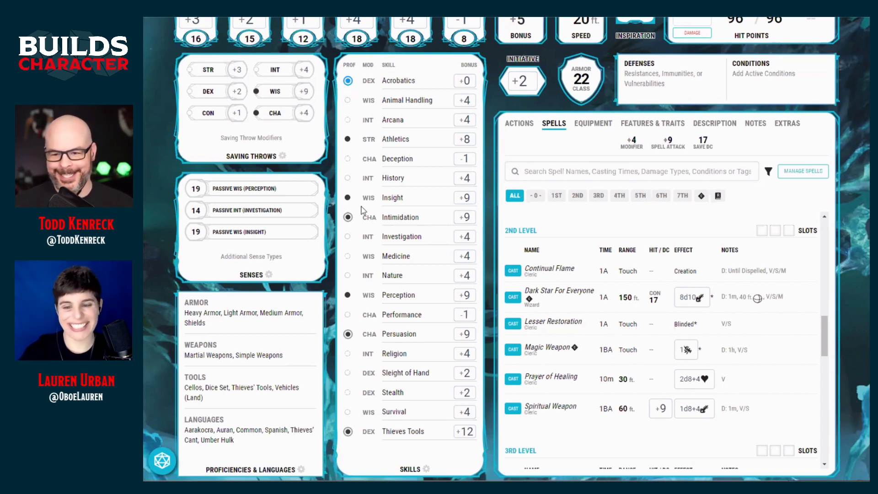
# Step: Customize the Dark Star For Everyone spell with the name "Make it creepy"
pyautogui.click(582, 296)
pyautogui.scroll(3, 581, 295)
pyautogui.click(801, 183)
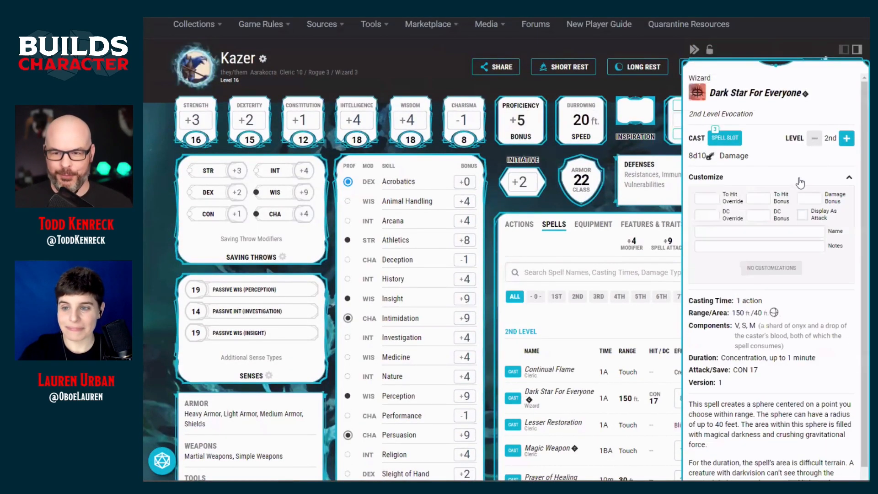
pyautogui.click(774, 233)
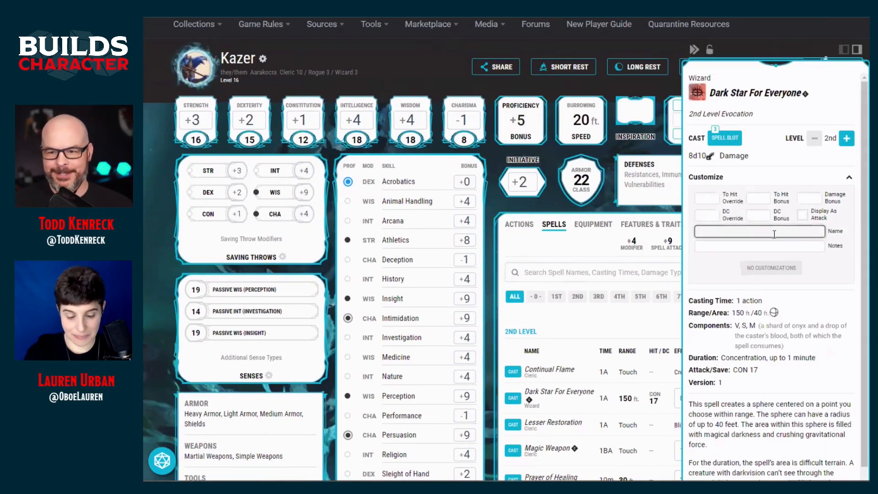
pyautogui.write('Make it creepy')
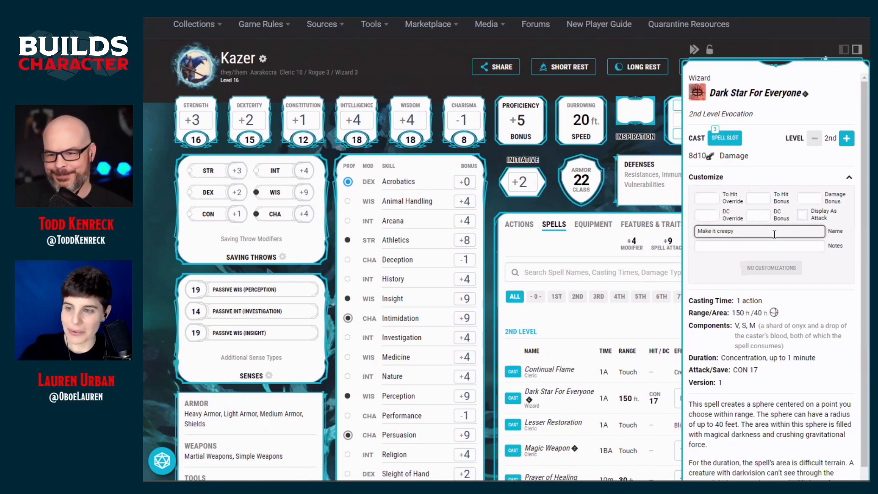
pyautogui.click(836, 274)
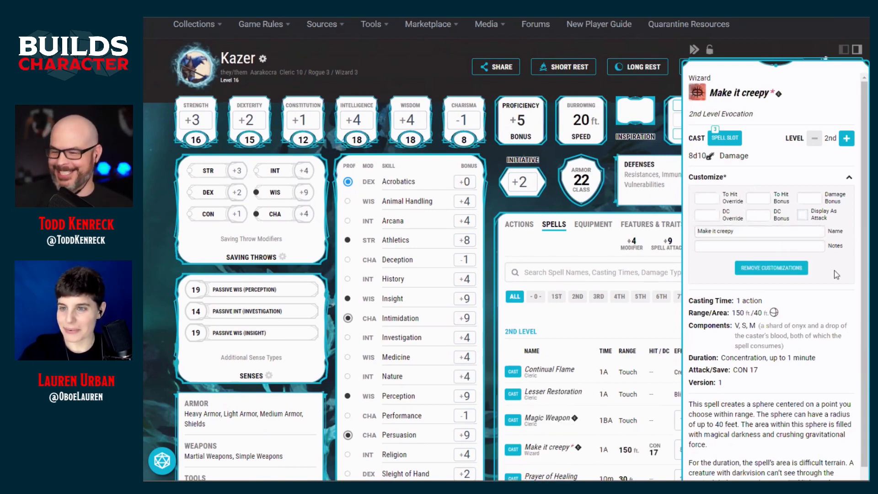
# Step: Add the note "Make it Avren" to the customized spell and close the details pane
pyautogui.click(820, 251)
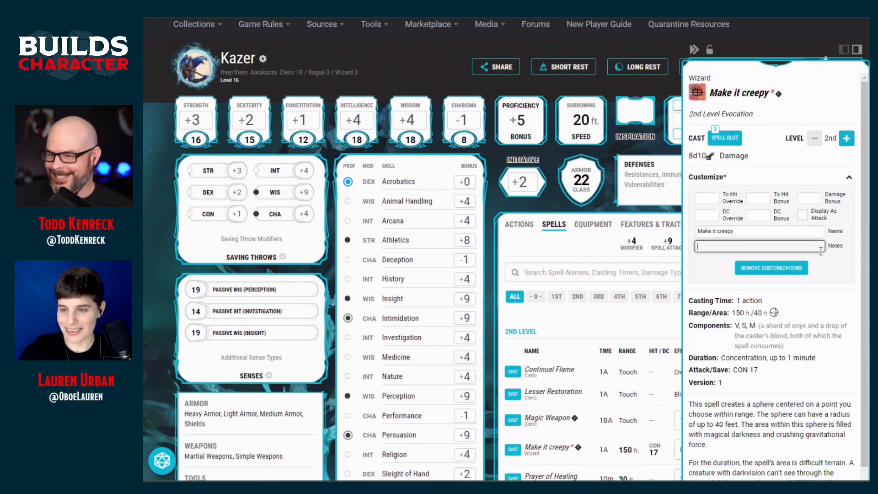
pyautogui.write('Make it Avren')
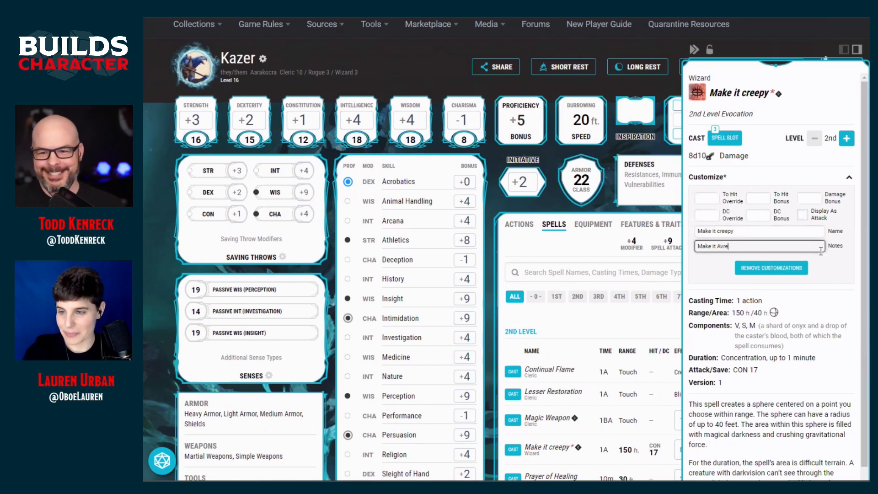
pyautogui.click(825, 283)
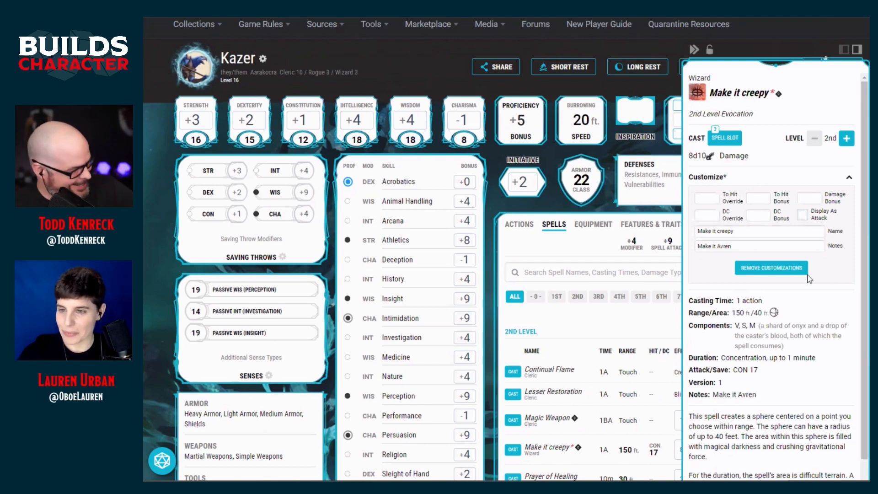
pyautogui.click(574, 204)
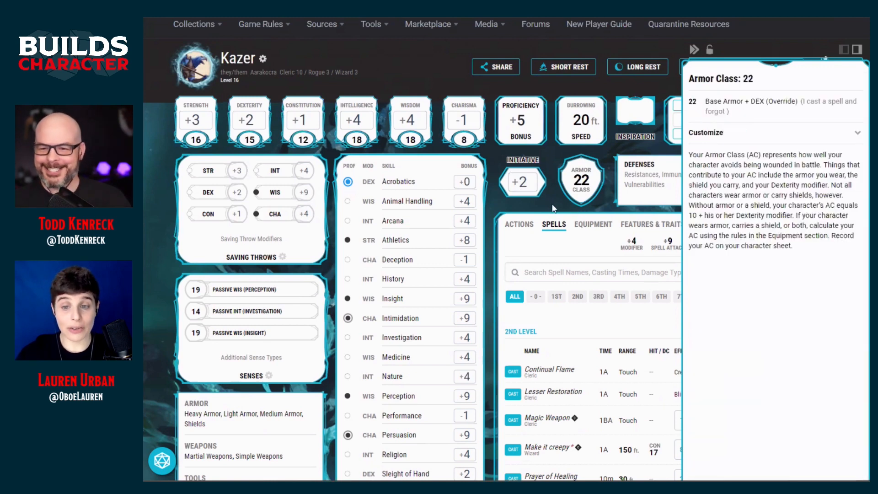
pyautogui.click(438, 58)
# Step: Review the details and customizations of the Make it creepy spell and close them
pyautogui.scroll(-2, 669, 356)
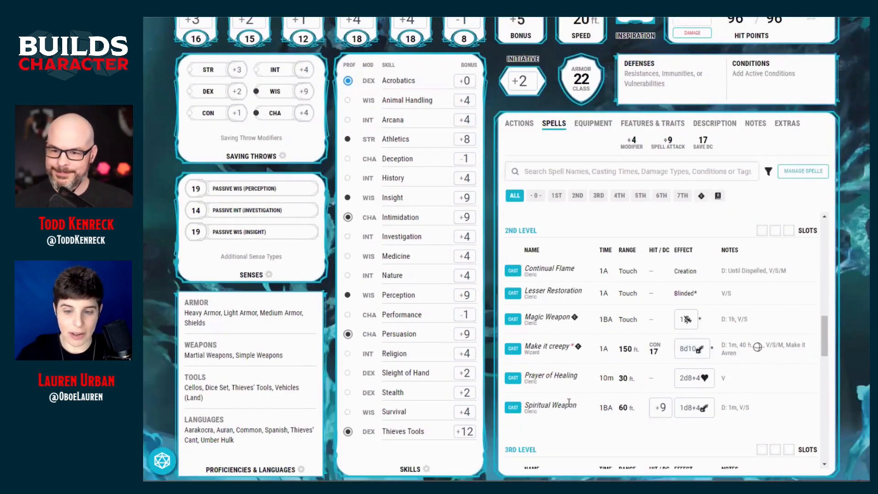
pyautogui.click(549, 351)
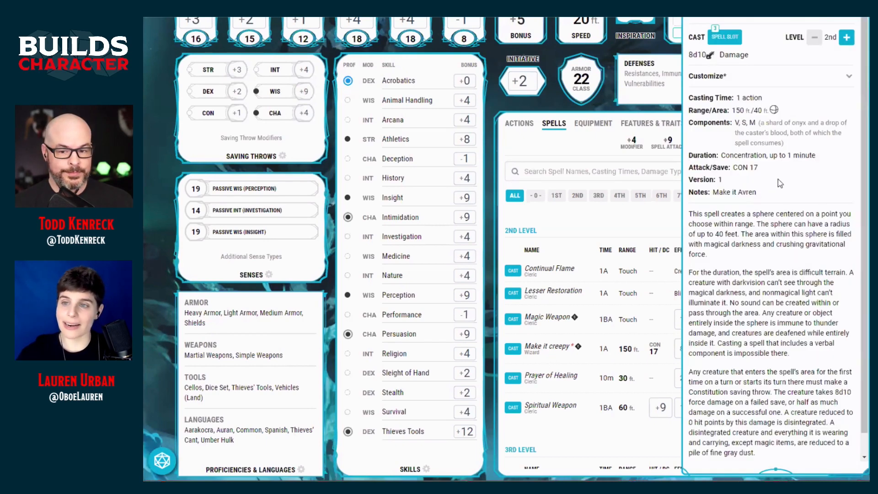
pyautogui.click(824, 82)
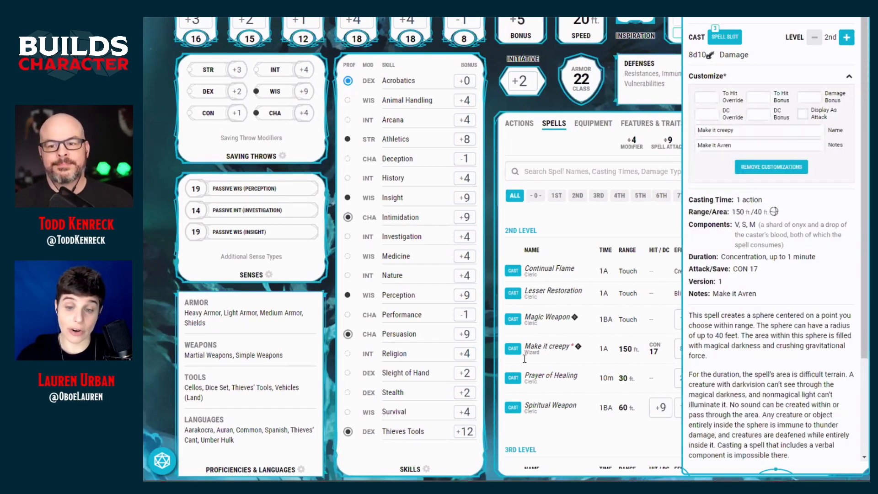
pyautogui.scroll(2, 794, 367)
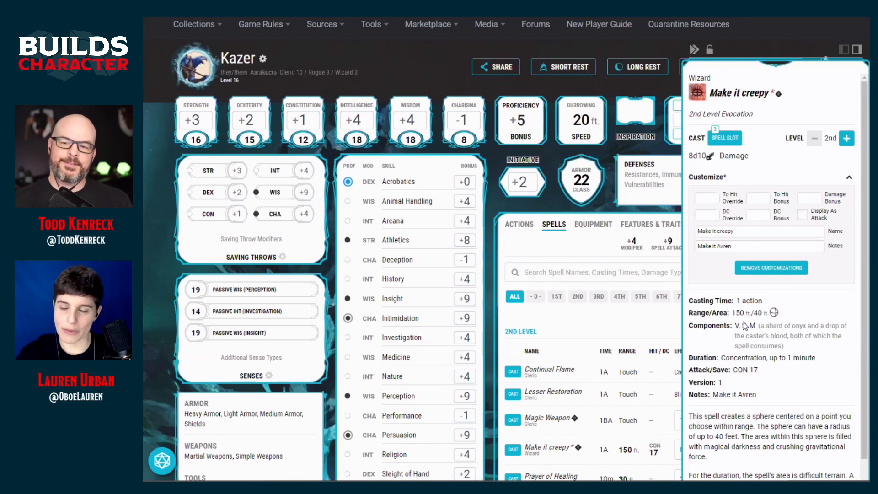
pyautogui.click(452, 81)
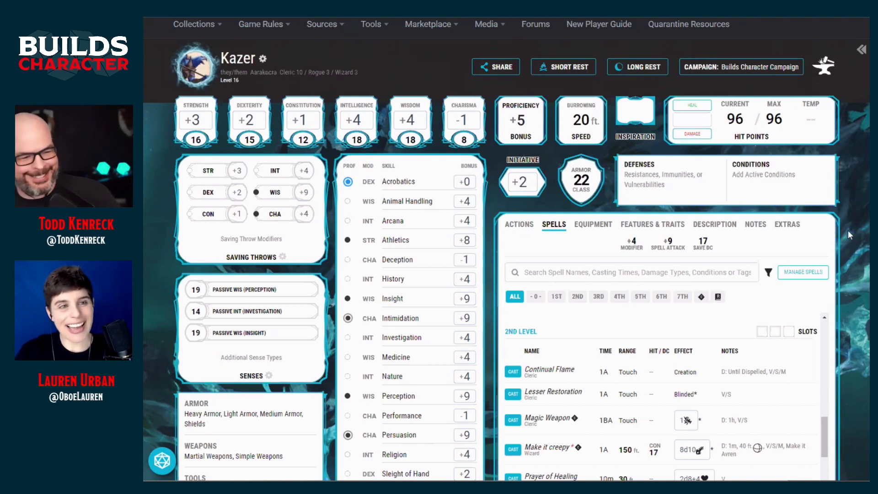
pyautogui.scroll(1, 854, 252)
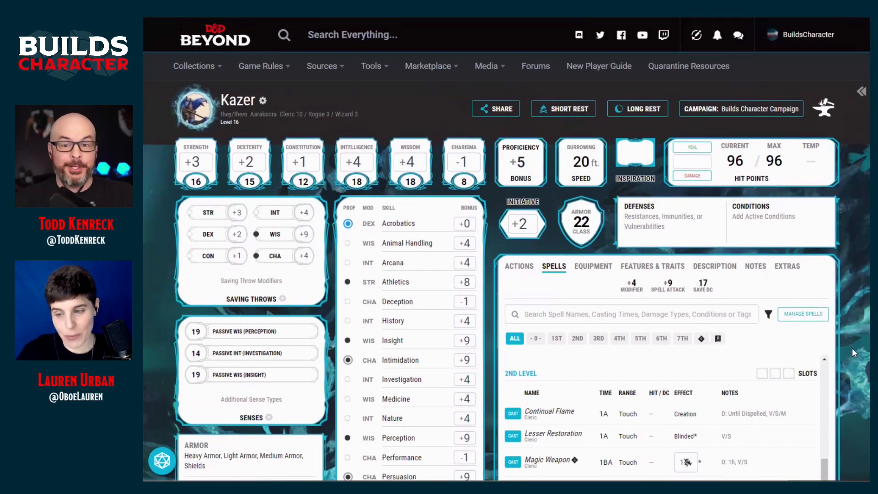
# Step: Open spell management from the character sheet and look through the Cleric's prepared spells
pyautogui.scroll(-1, 854, 347)
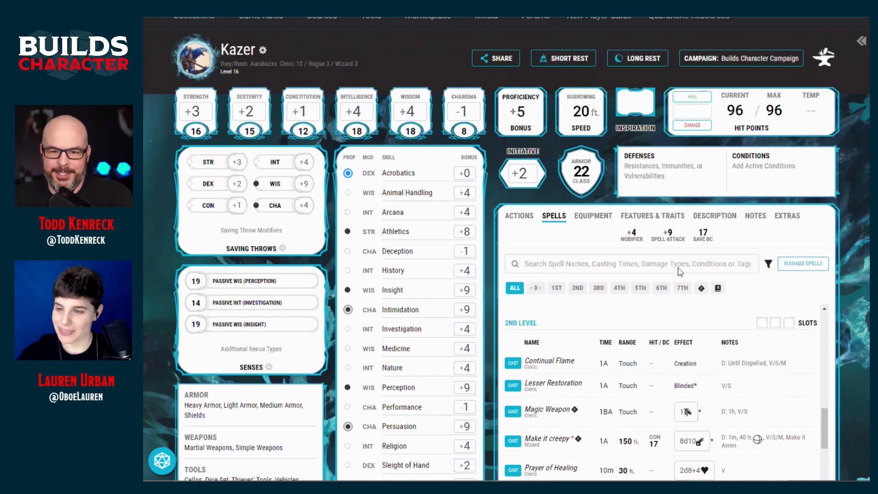
pyautogui.click(800, 270)
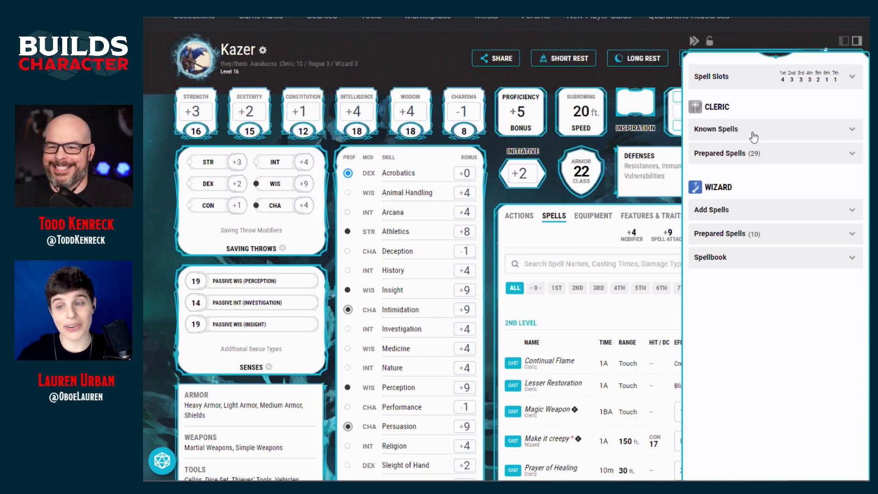
pyautogui.click(761, 154)
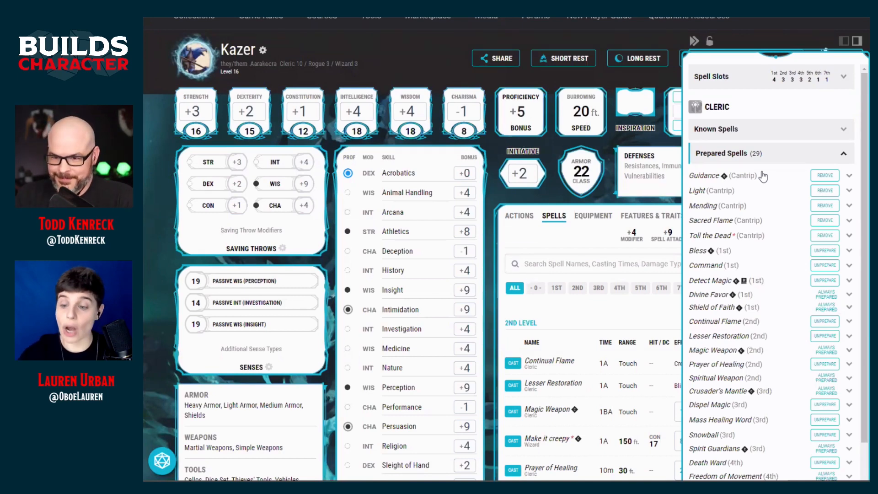
pyautogui.scroll(-1, 773, 283)
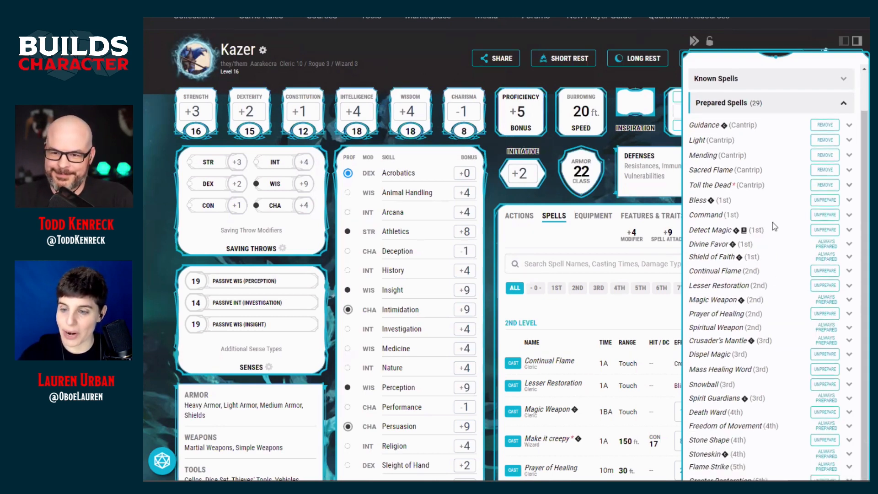
pyautogui.scroll(-2, 774, 226)
pyautogui.scroll(3, 774, 226)
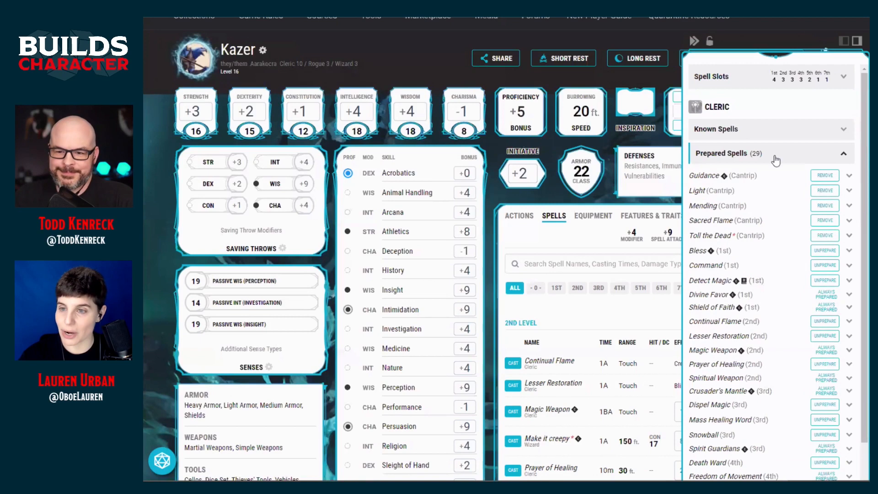
pyautogui.click(774, 156)
# Step: Look through the Cleric's known spells and close the spell management pane
pyautogui.click(766, 130)
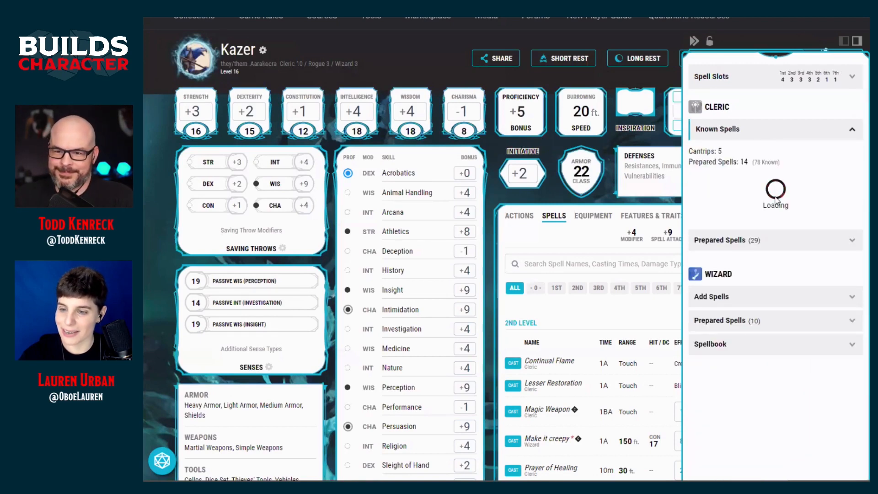
pyautogui.scroll(-5, 762, 287)
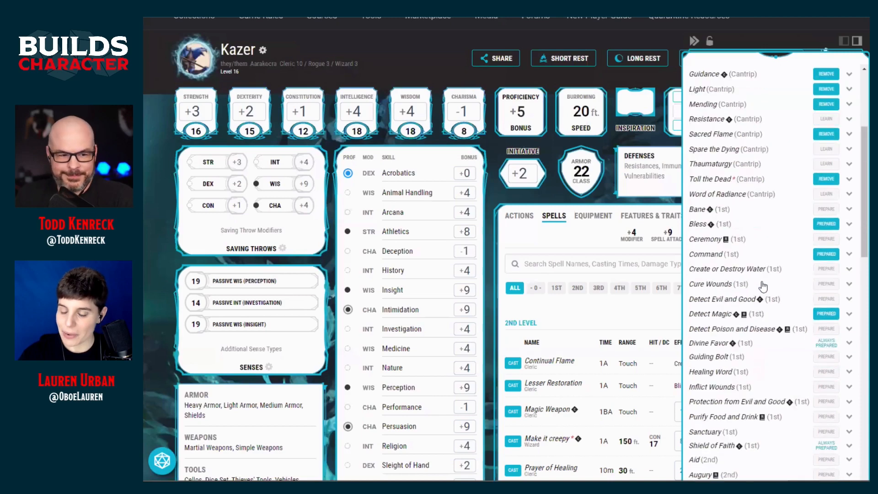
pyautogui.scroll(-4, 763, 287)
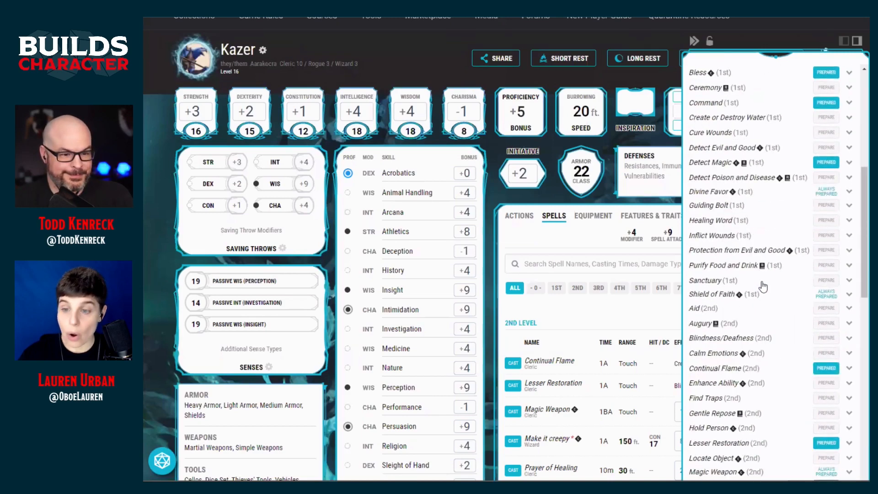
pyautogui.scroll(10, 762, 286)
pyautogui.click(740, 131)
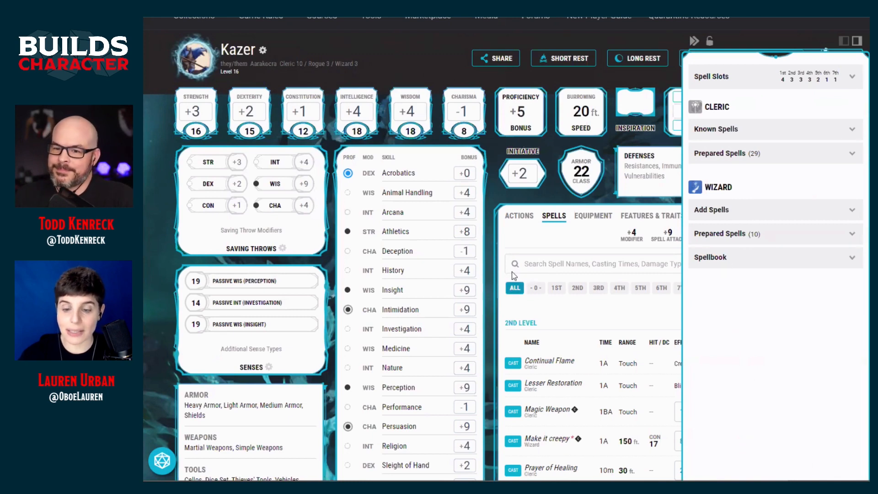
pyautogui.click(492, 190)
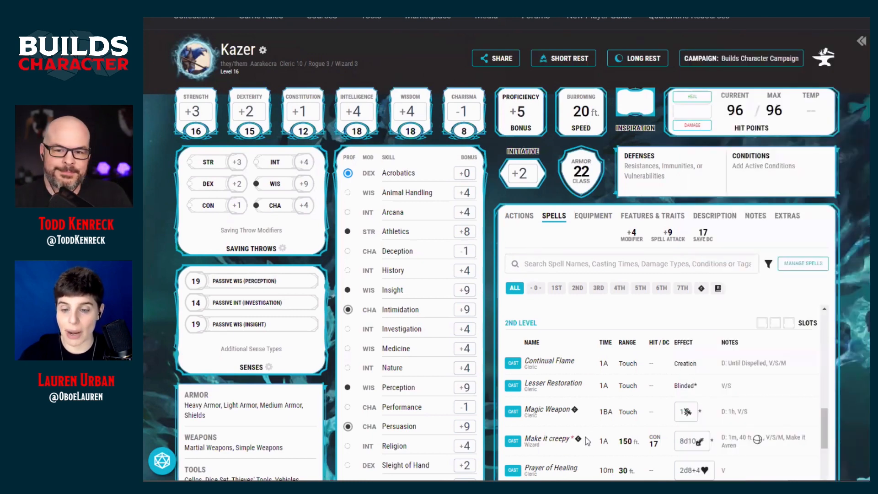
# Step: Leave the character sheet and go to the My Homebrew Creations list
pyautogui.click(551, 440)
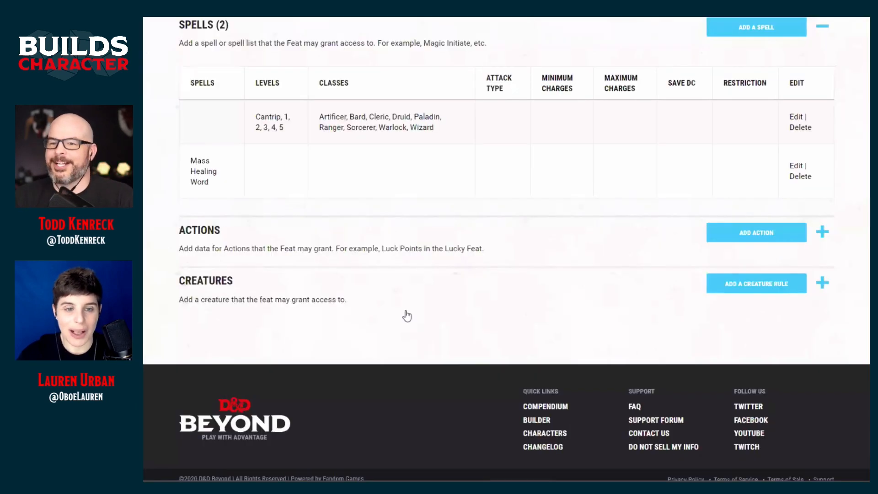
pyautogui.scroll(5, 393, 308)
pyautogui.scroll(4, 845, 153)
pyautogui.moveTo(189, 65)
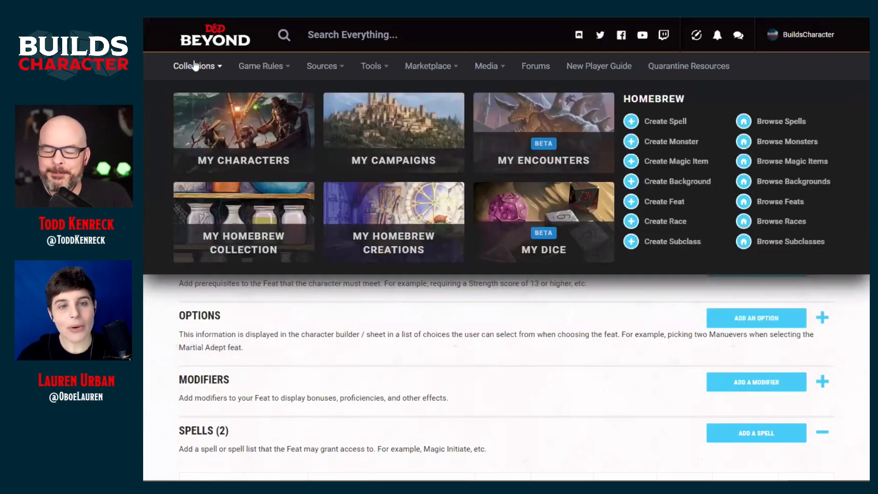
pyautogui.click(413, 218)
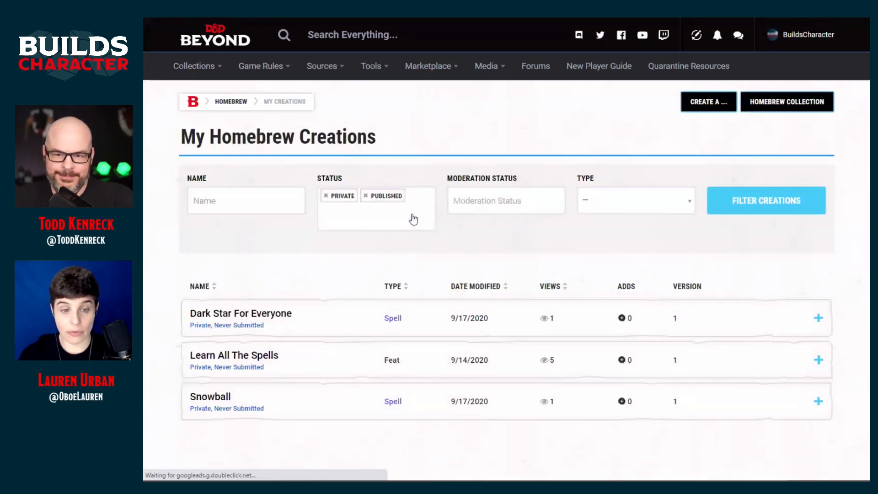
# Step: Expand the Dark Star For Everyone entry, review its details and remove the spell from the homebrew collection
pyautogui.click(326, 310)
pyautogui.scroll(-3, 333, 280)
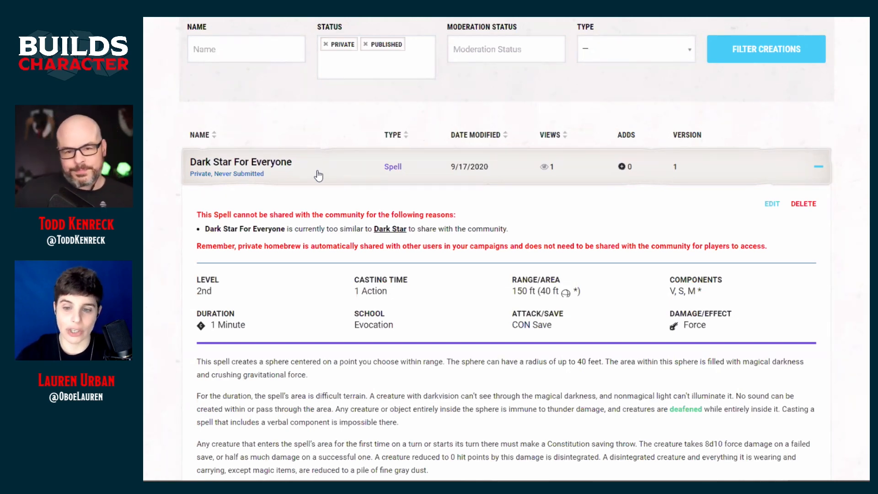
pyautogui.scroll(-4, 471, 289)
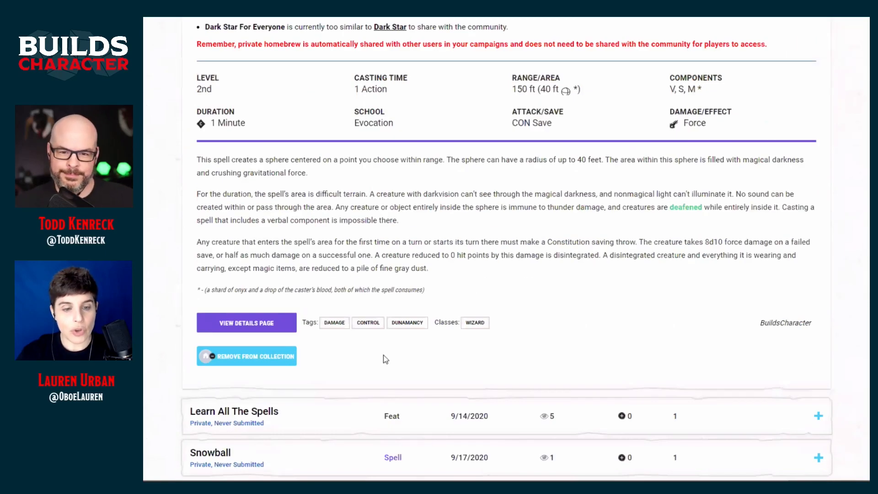
pyautogui.click(267, 364)
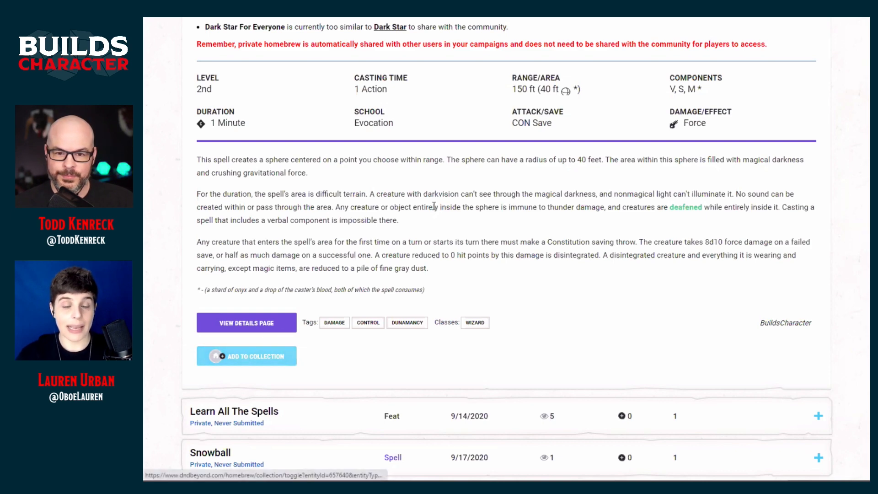
pyautogui.scroll(2, 556, 283)
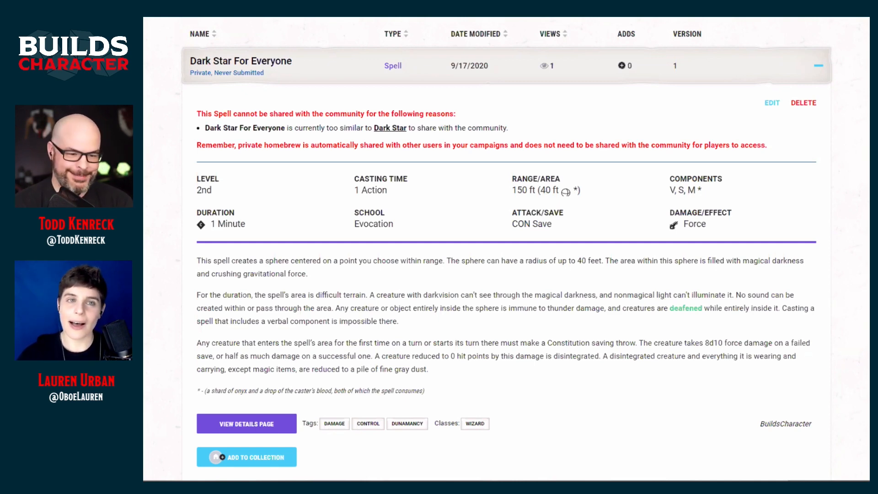
# Step: Create a new homebrew spell using Toll the Dead as the template
pyautogui.hotkey('ctrl', 'Tab')
pyautogui.click(429, 61)
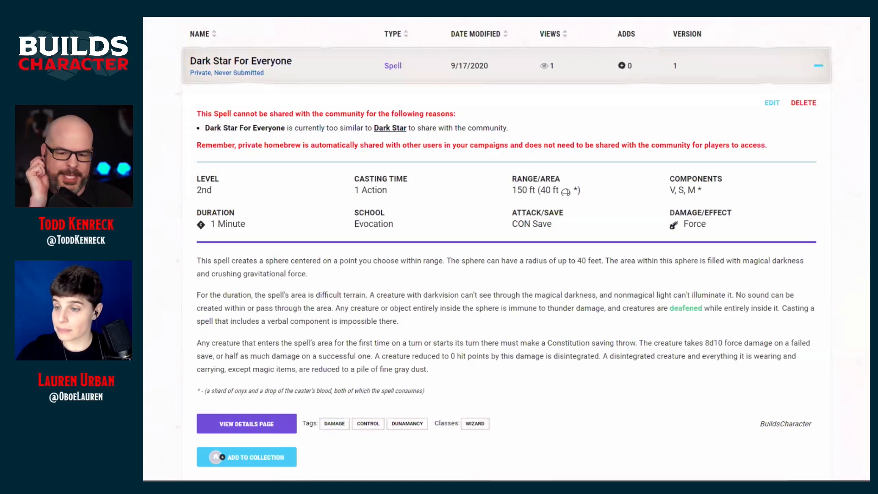
pyautogui.scroll(5, 204, 75)
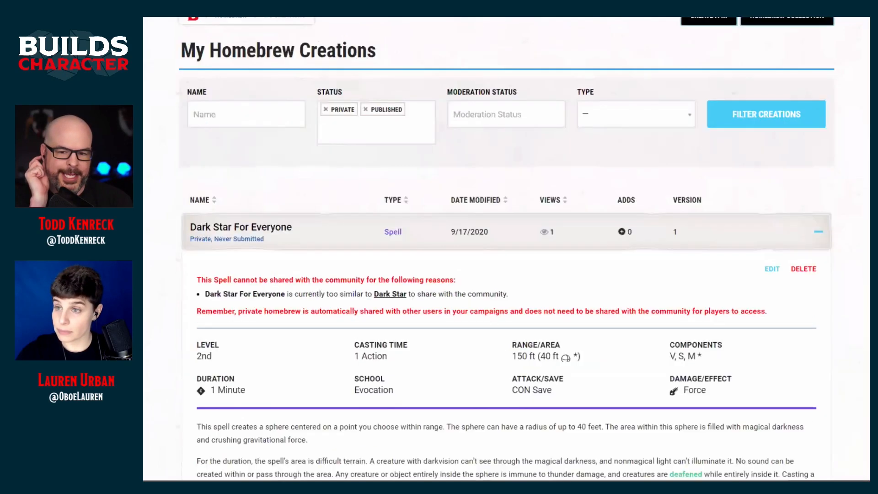
pyautogui.moveTo(204, 73)
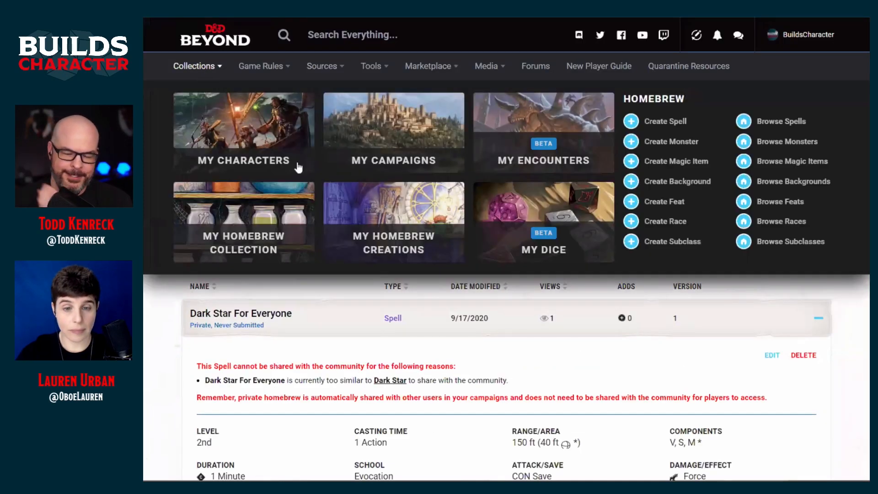
pyautogui.click(670, 124)
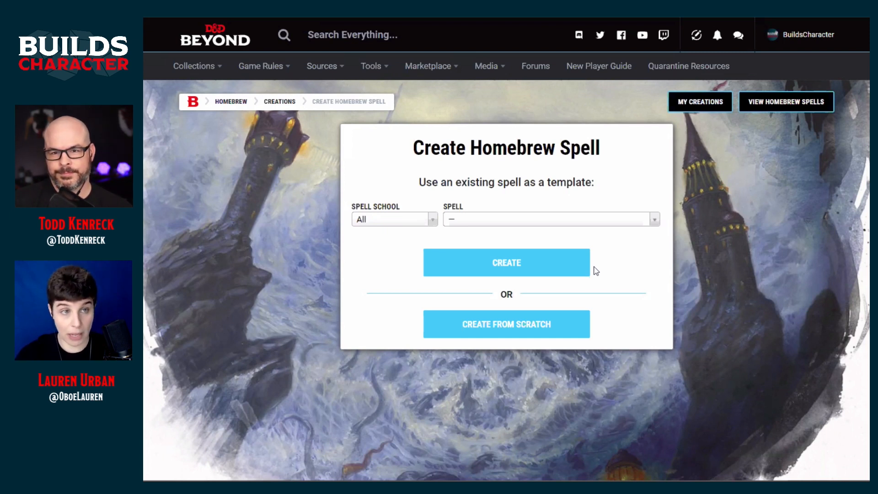
pyautogui.click(571, 222)
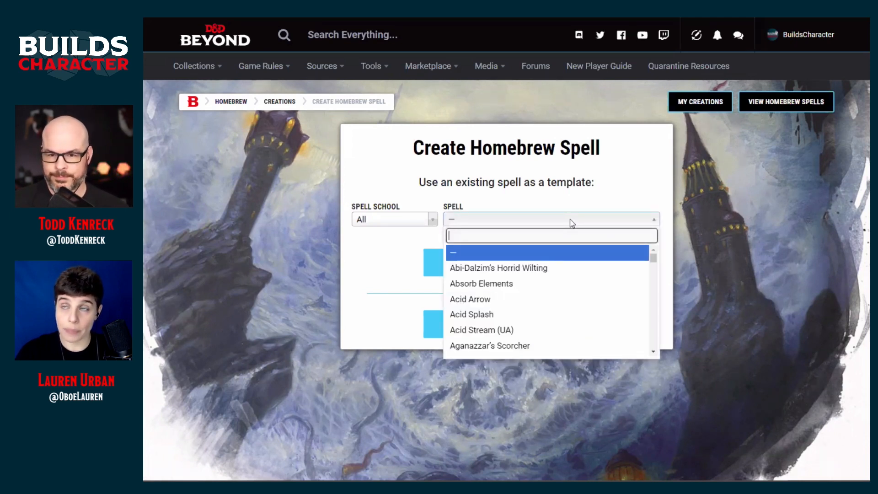
pyautogui.write('toll')
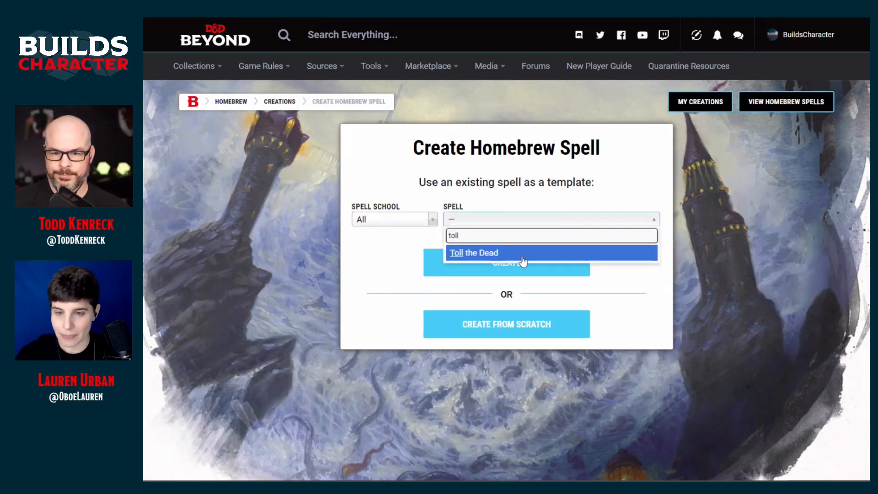
pyautogui.click(526, 252)
pyautogui.click(486, 269)
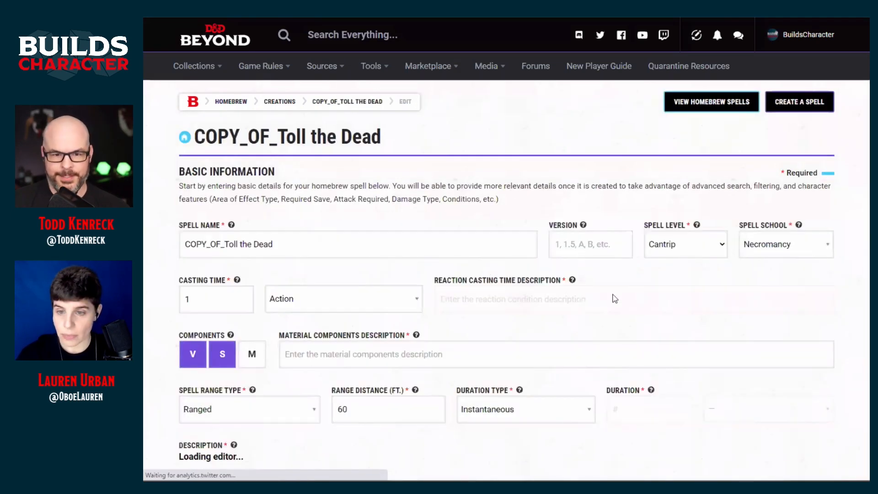
# Step: Examine the copied spell's basic information and necrotic damage modifier, and return to the spell's edit page
pyautogui.scroll(-1, 664, 317)
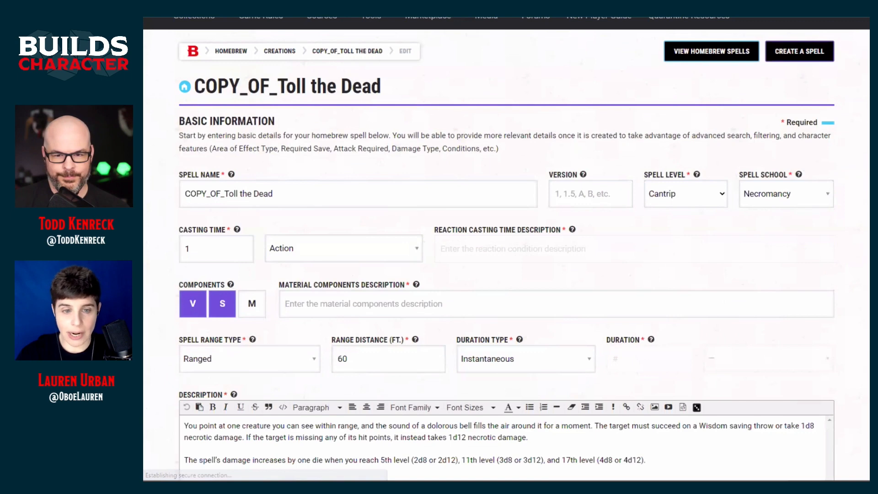
pyautogui.scroll(-3, 794, 247)
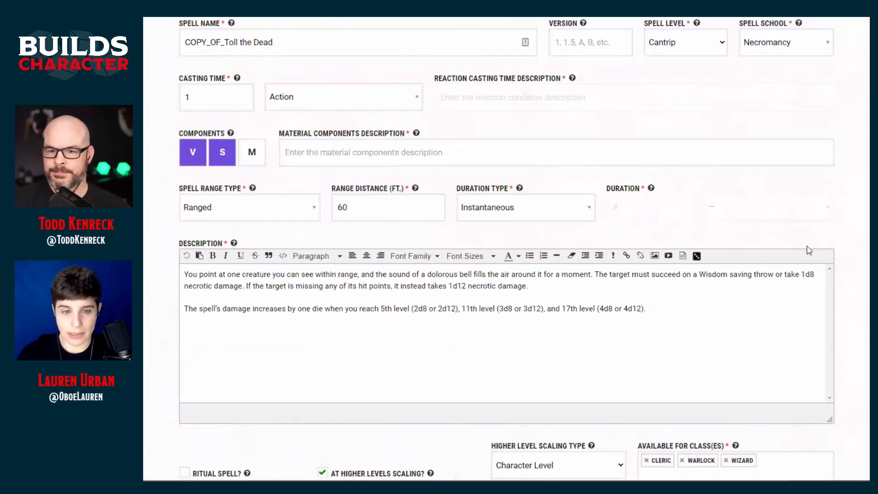
pyautogui.scroll(-2, 846, 307)
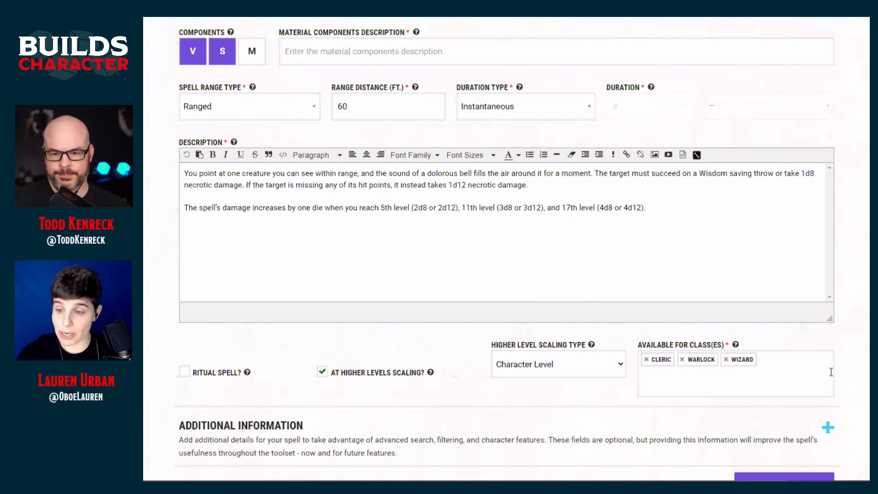
pyautogui.scroll(-3, 830, 372)
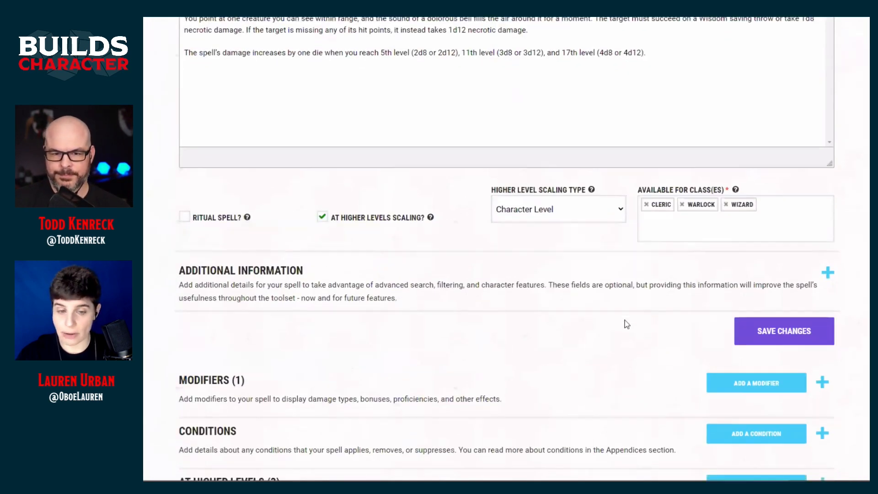
pyautogui.scroll(-3, 627, 324)
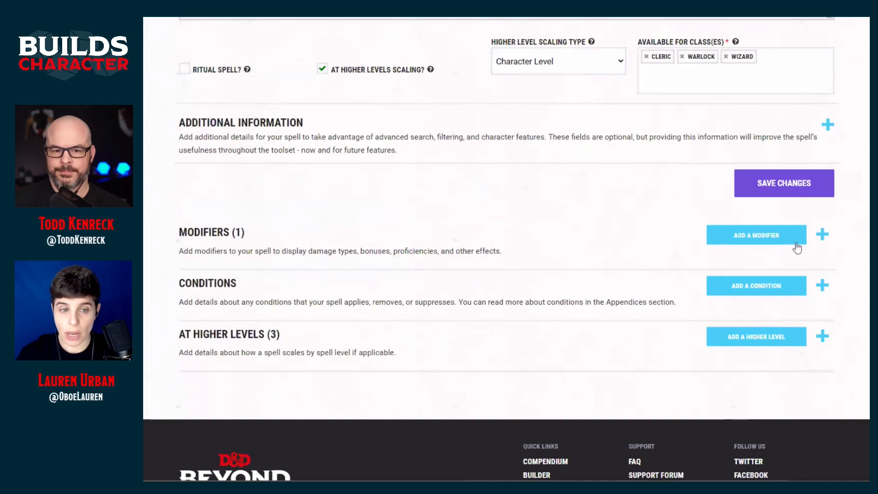
pyautogui.click(823, 235)
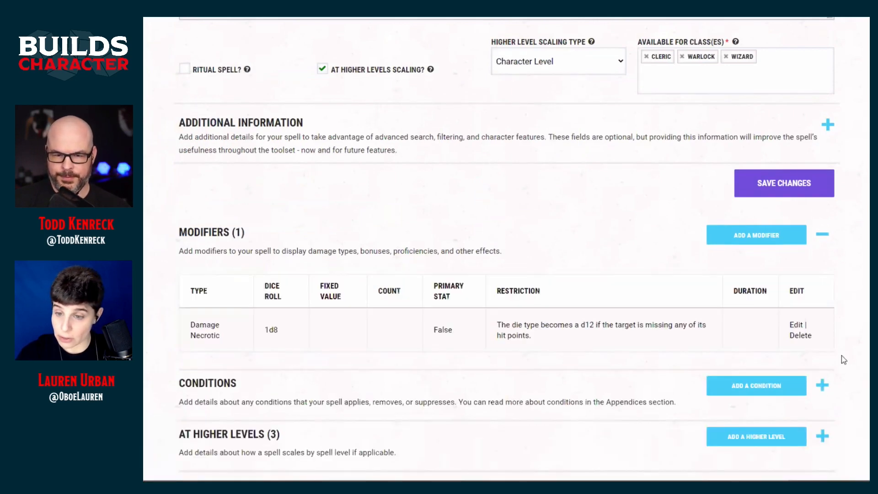
pyautogui.click(796, 325)
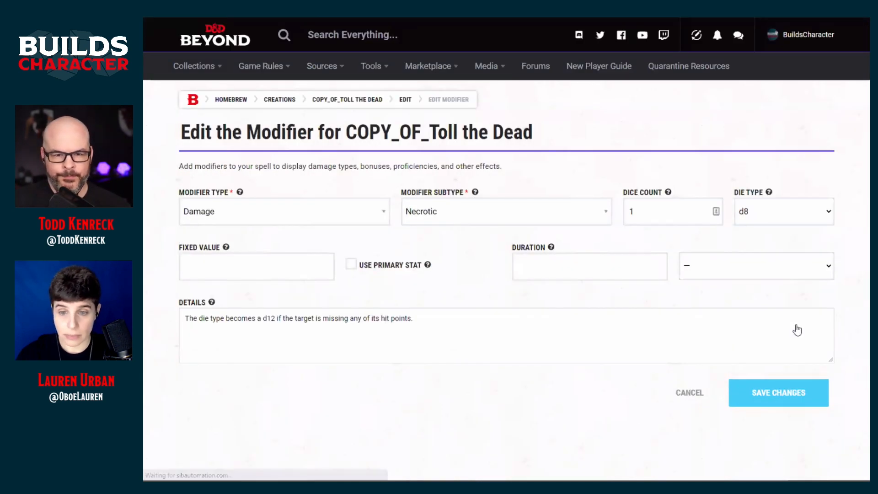
pyautogui.click(404, 102)
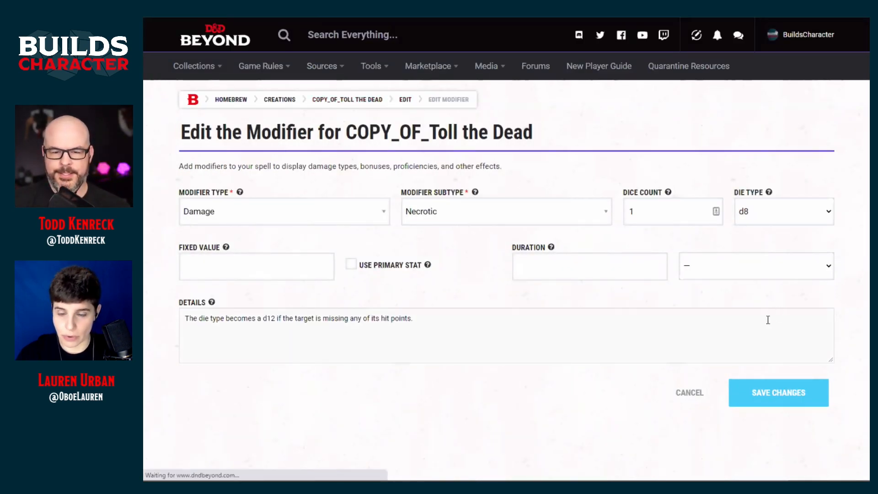
# Step: Expand the copied spell's additional information and examine its save, effect and tag settings
pyautogui.scroll(-10, 787, 358)
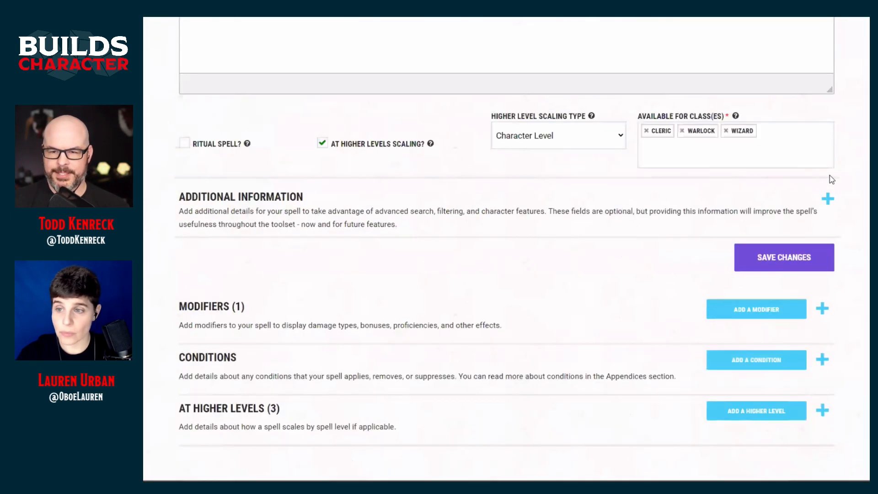
pyautogui.click(828, 198)
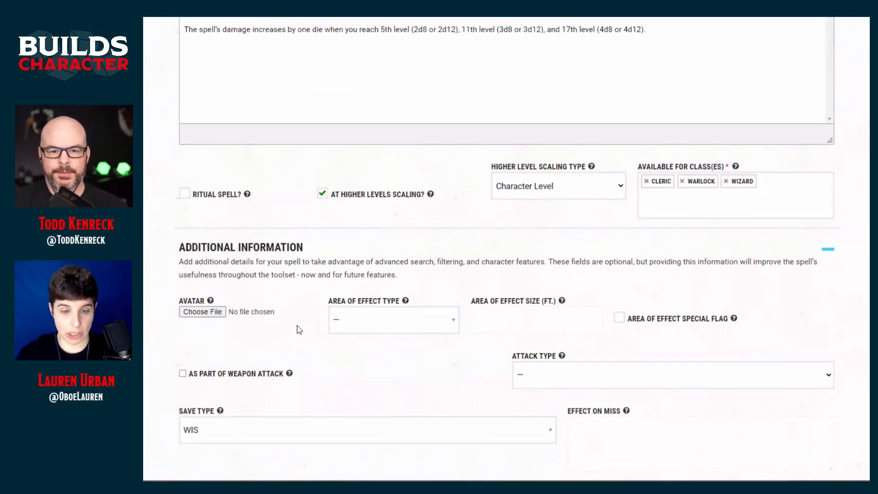
pyautogui.scroll(-3, 297, 329)
pyautogui.scroll(-1, 293, 311)
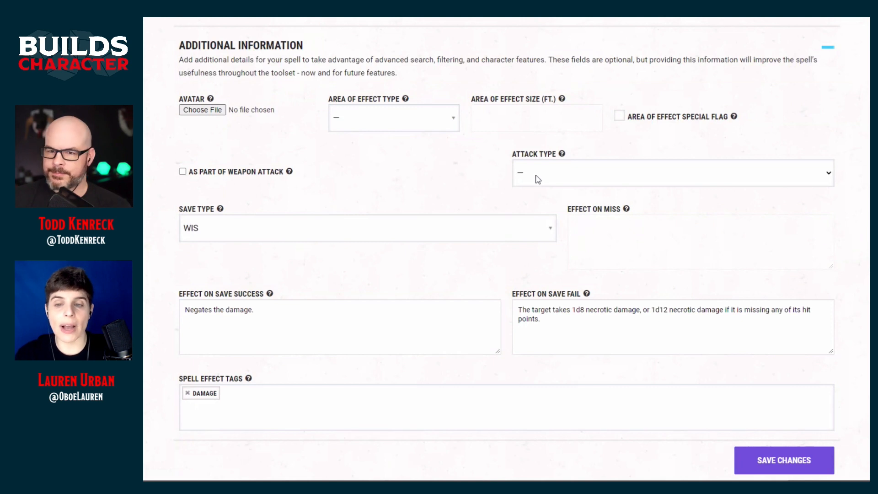
# Step: Examine the copied spell's save type, save effects and effect tags alongside its description, range and class settings
pyautogui.moveTo(208, 212)
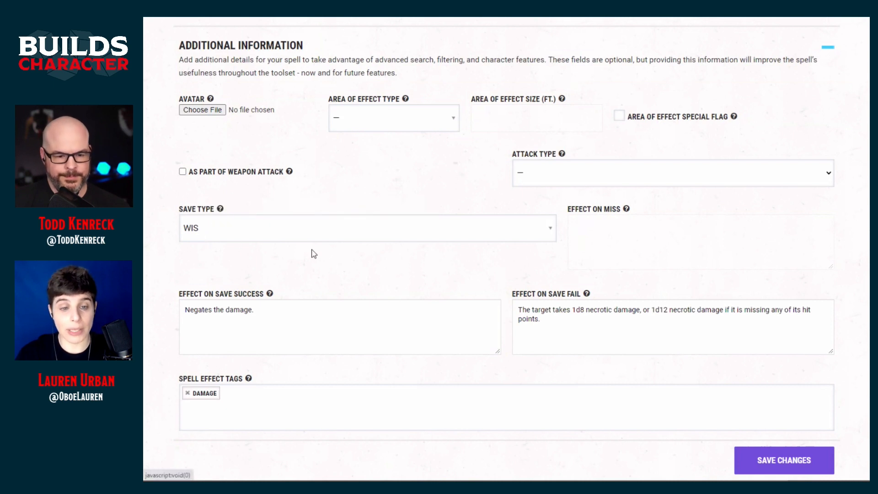
pyautogui.scroll(-2, 425, 275)
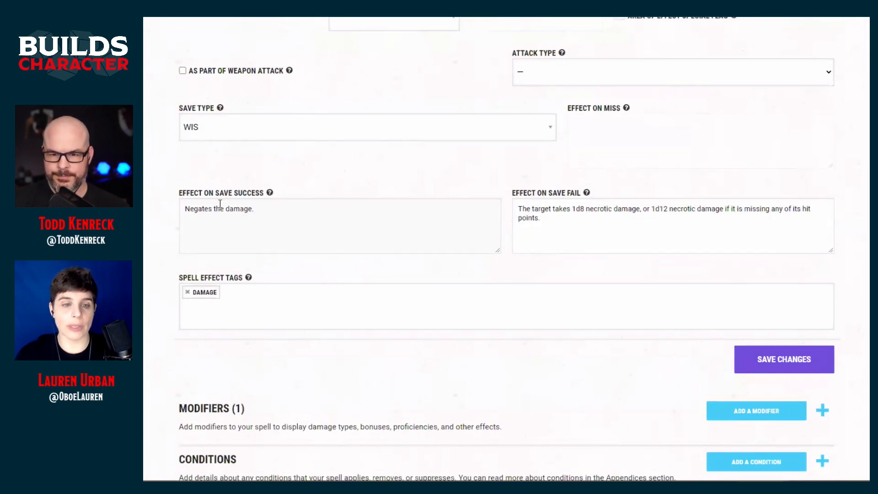
pyautogui.scroll(-2, 245, 232)
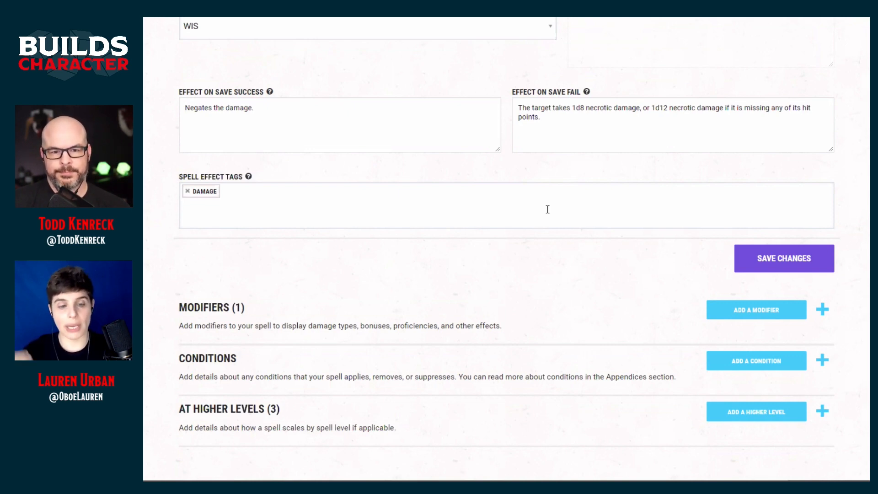
pyautogui.scroll(3, 551, 260)
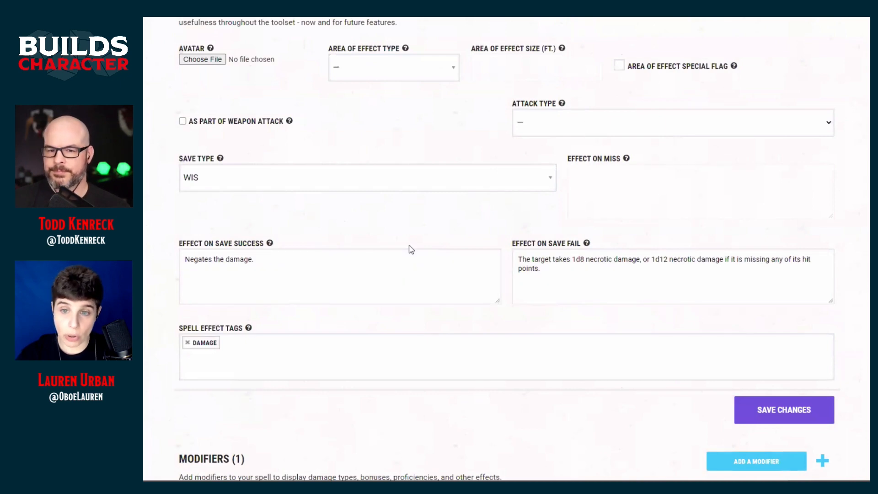
pyautogui.scroll(-4, 434, 249)
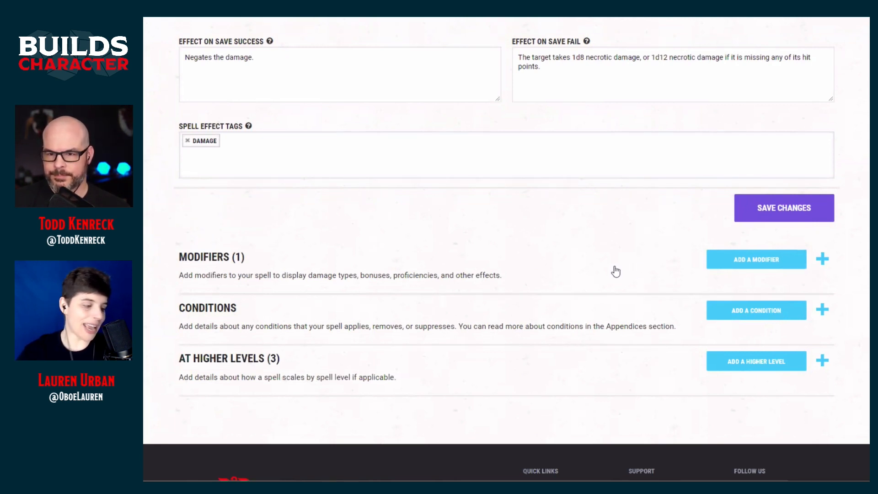
pyautogui.scroll(5, 618, 292)
pyautogui.scroll(8, 616, 293)
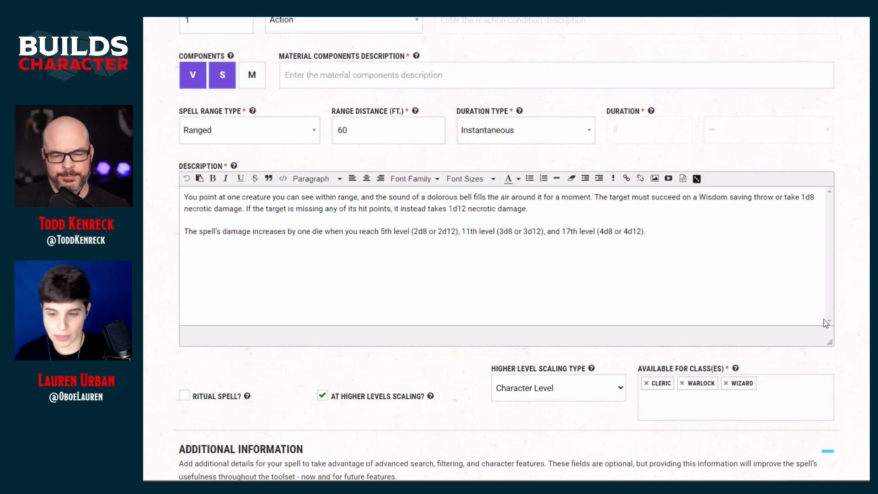
pyautogui.scroll(3, 846, 336)
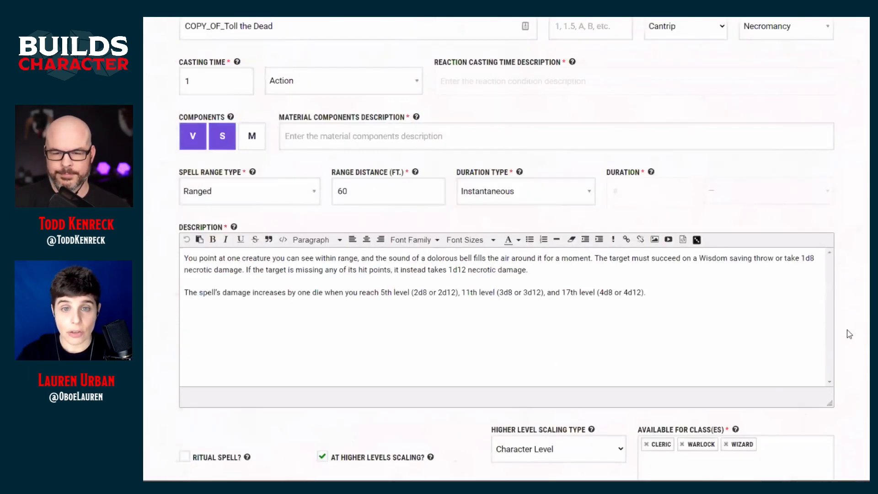
pyautogui.scroll(-1, 849, 334)
pyautogui.scroll(-10, 849, 332)
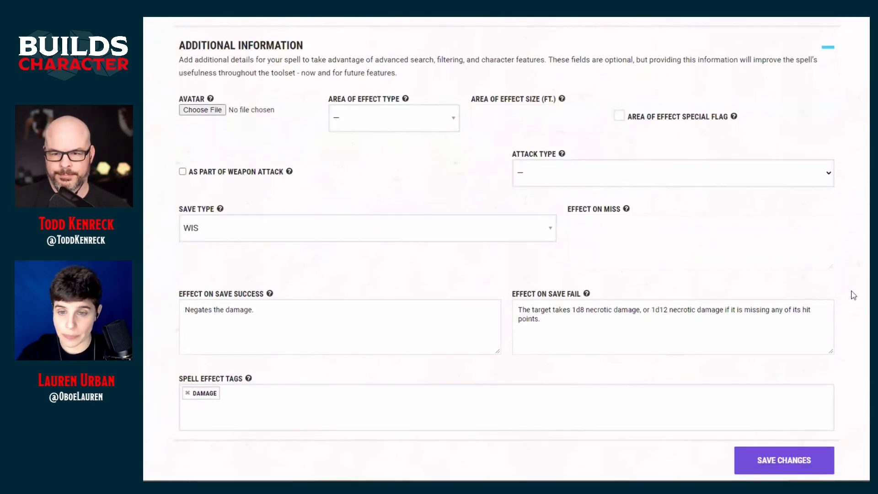
pyautogui.scroll(-6, 462, 275)
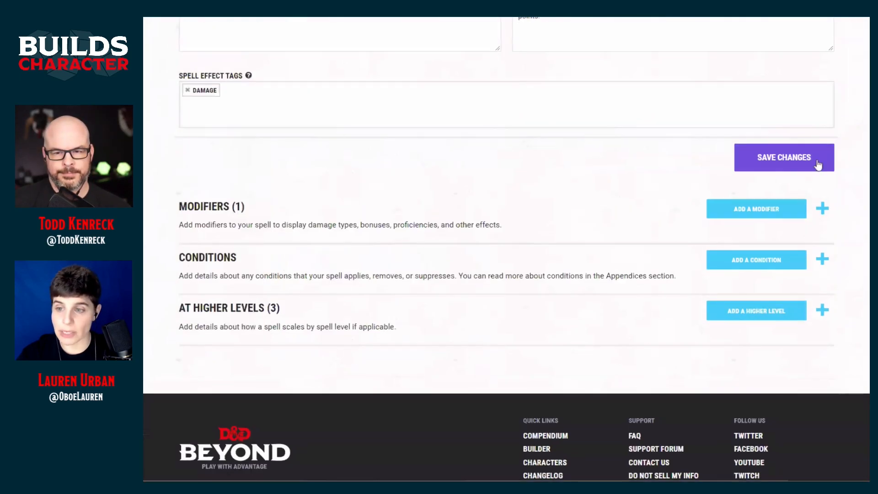
# Step: Expand the copied spell's modifiers and higher-level scaling entries, inspect the level 17 entry's settings and leave it without saving
pyautogui.click(831, 208)
pyautogui.scroll(-3, 825, 215)
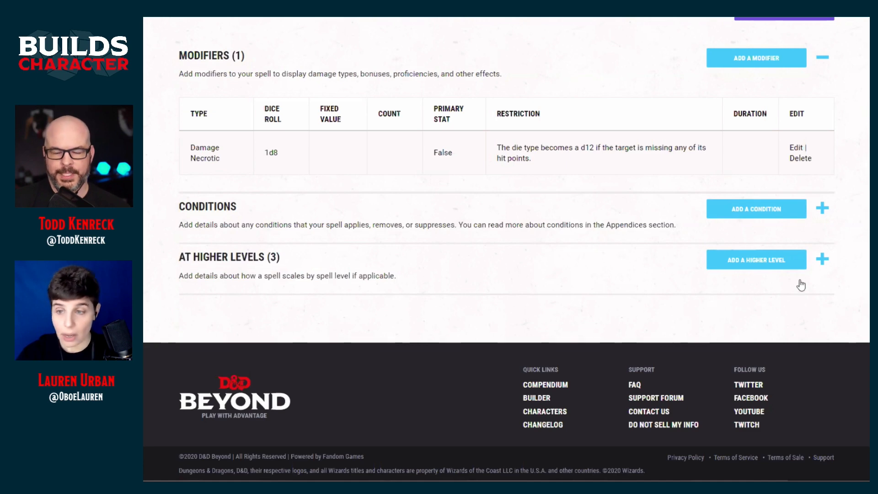
pyautogui.click(822, 259)
pyautogui.scroll(-3, 479, 280)
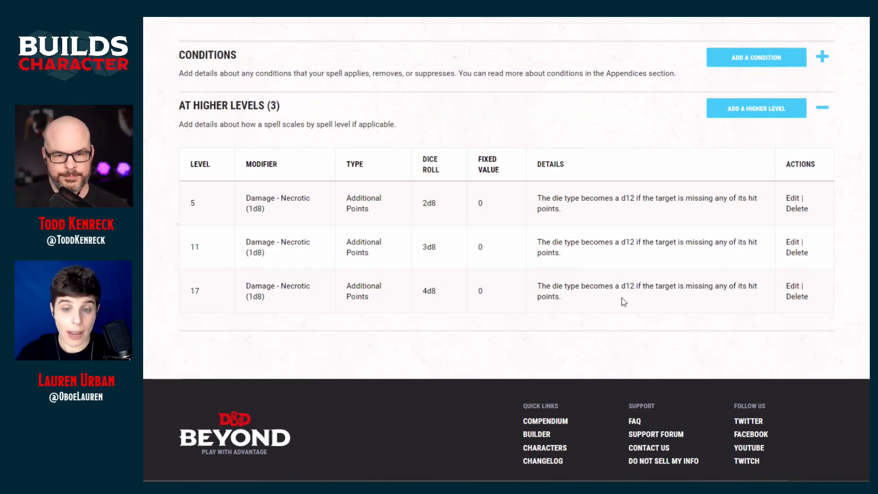
pyautogui.click(796, 295)
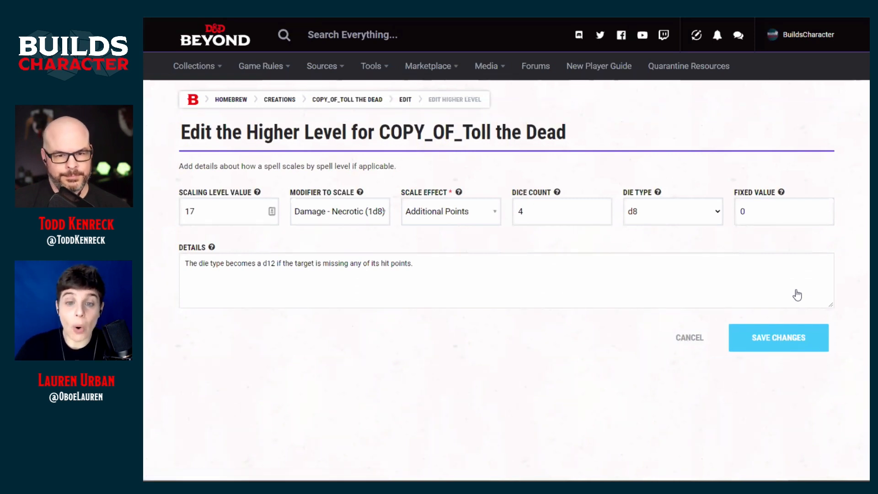
pyautogui.moveTo(203, 197)
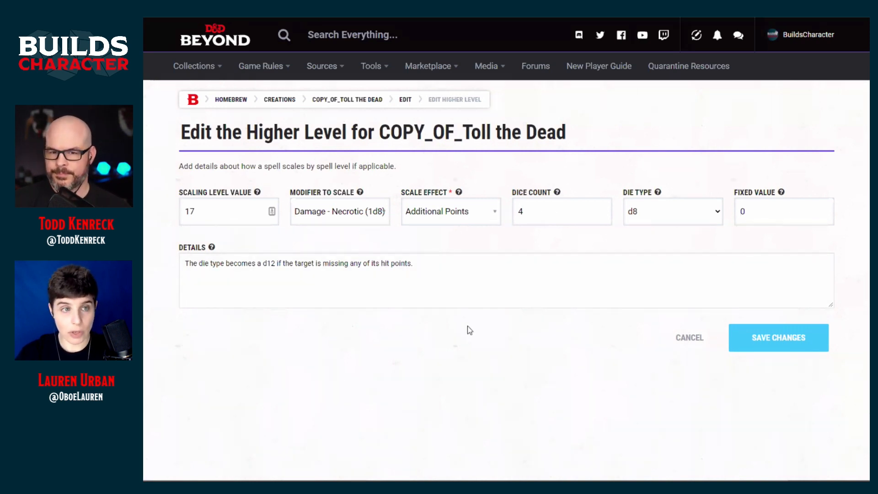
pyautogui.click(689, 341)
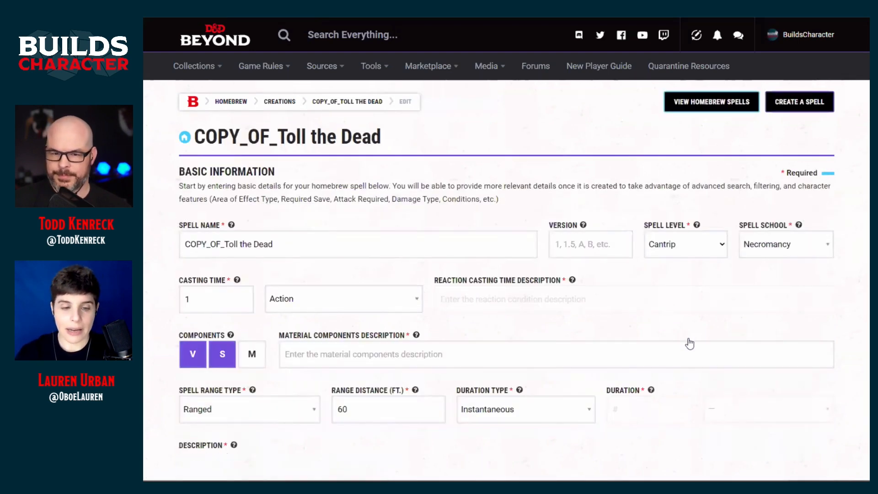
# Step: Review the copied spell's description, scaling type, available classes and remaining sections on its edit page
pyautogui.scroll(-5, 758, 367)
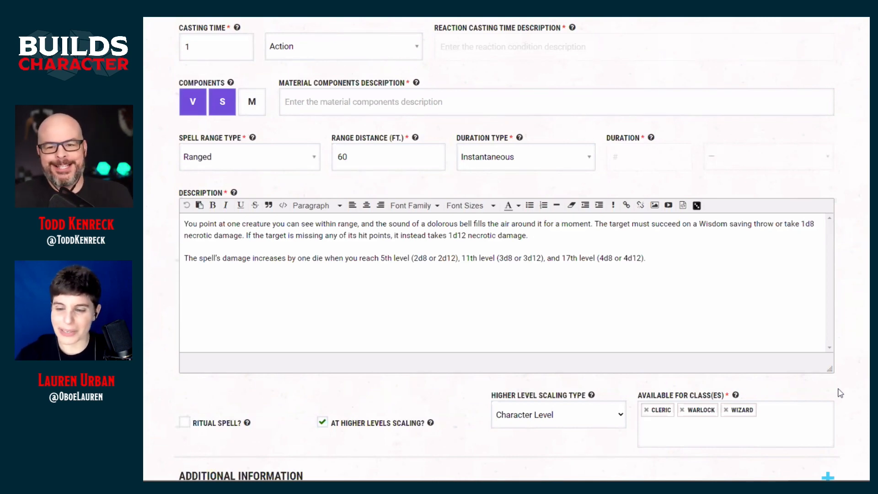
pyautogui.scroll(-4, 839, 393)
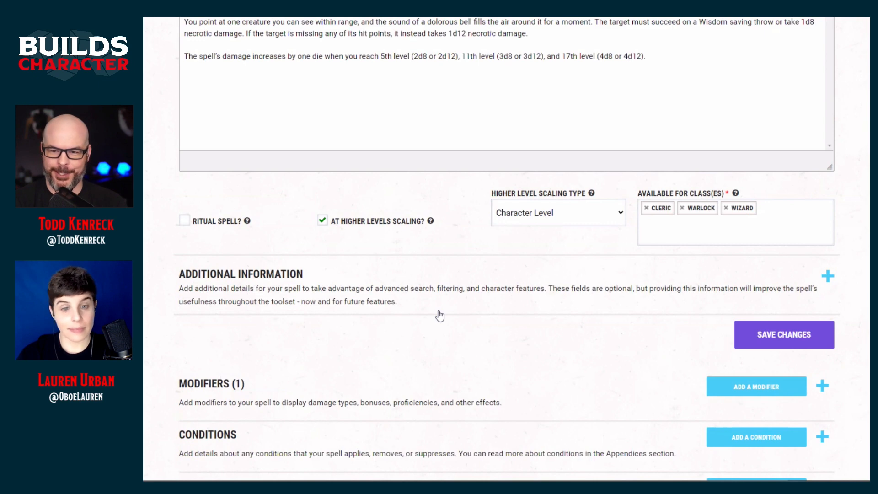
pyautogui.scroll(-3, 440, 315)
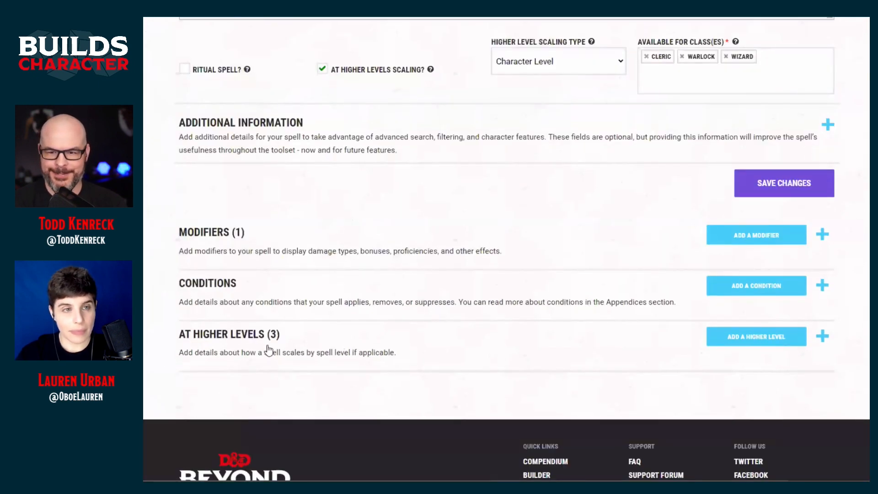
pyautogui.scroll(2, 321, 214)
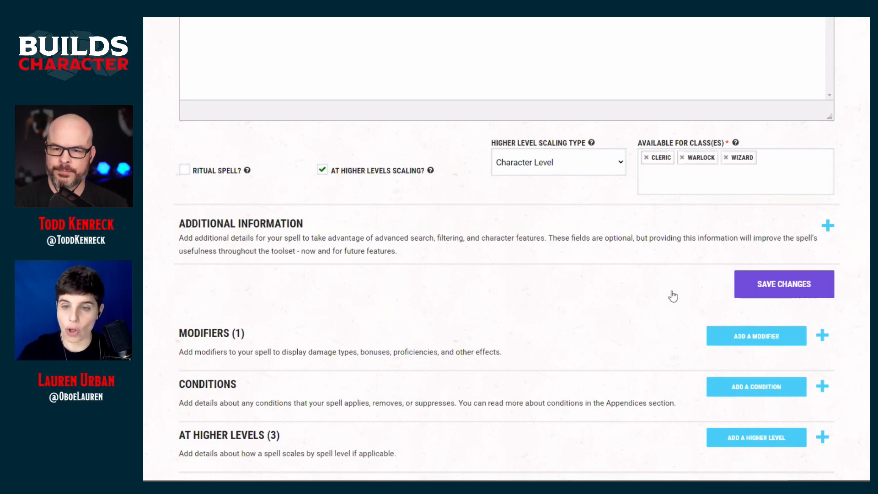
# Step: Switch to Kazer's character sheet, examine the features and traits through to the Learn All The Spells feat, and view the spells section
pyautogui.hotkey('ctrl', 'Tab')
pyautogui.click(655, 222)
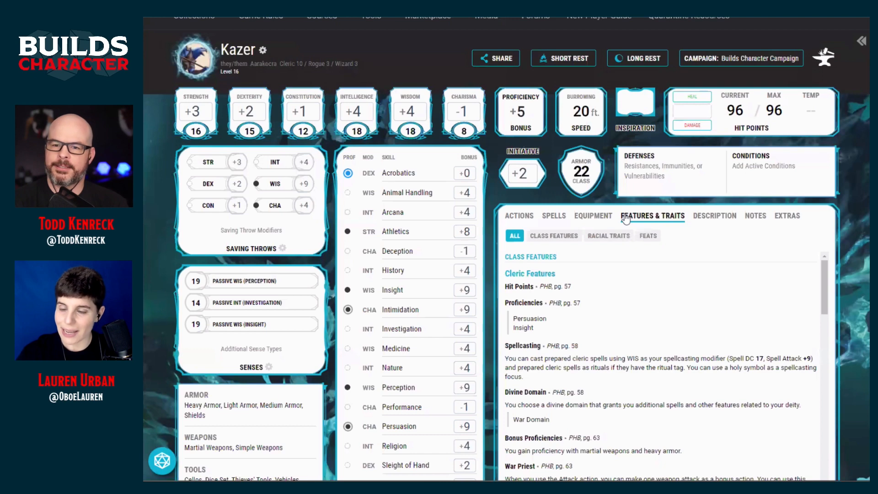
pyautogui.click(709, 223)
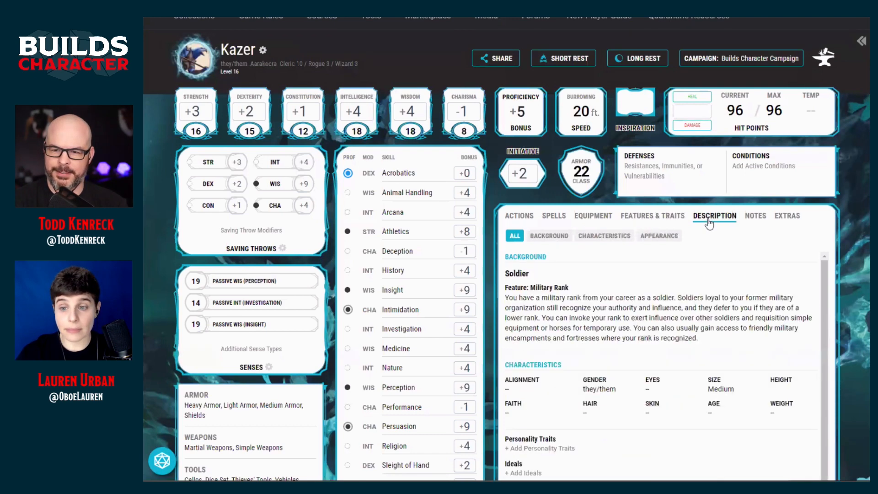
pyautogui.click(606, 224)
pyautogui.click(647, 219)
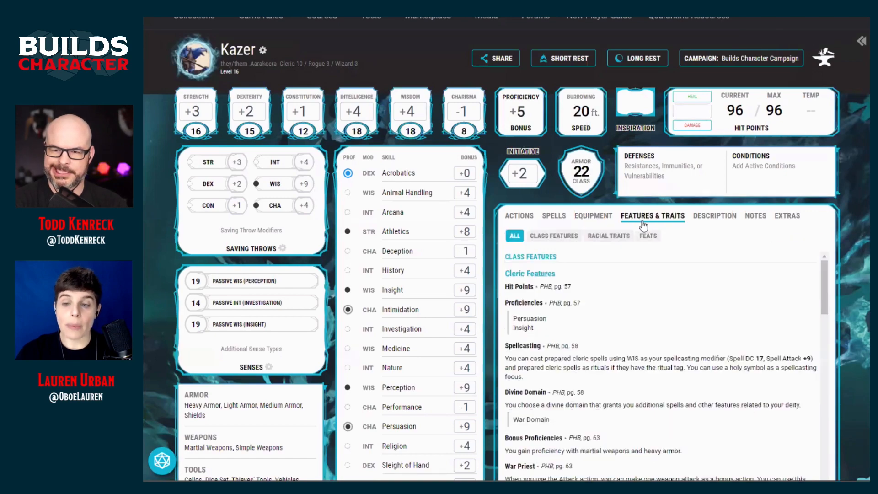
pyautogui.scroll(-4, 675, 302)
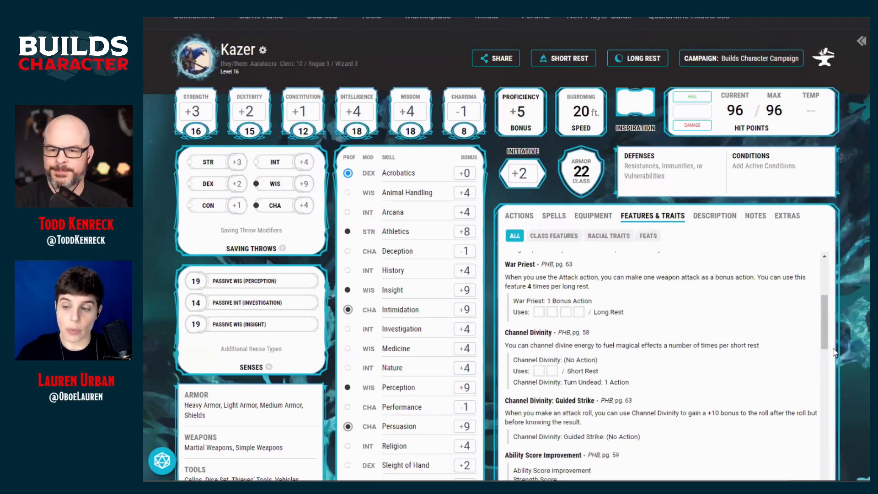
pyautogui.scroll(-2, 845, 347)
pyautogui.scroll(-10, 690, 323)
pyautogui.scroll(-5, 691, 324)
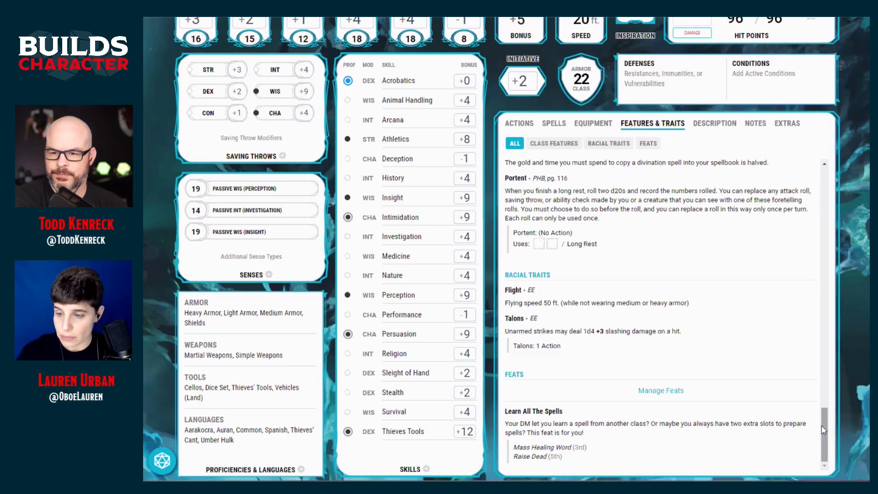
pyautogui.moveTo(821, 425); pyautogui.dragTo(835, 180)
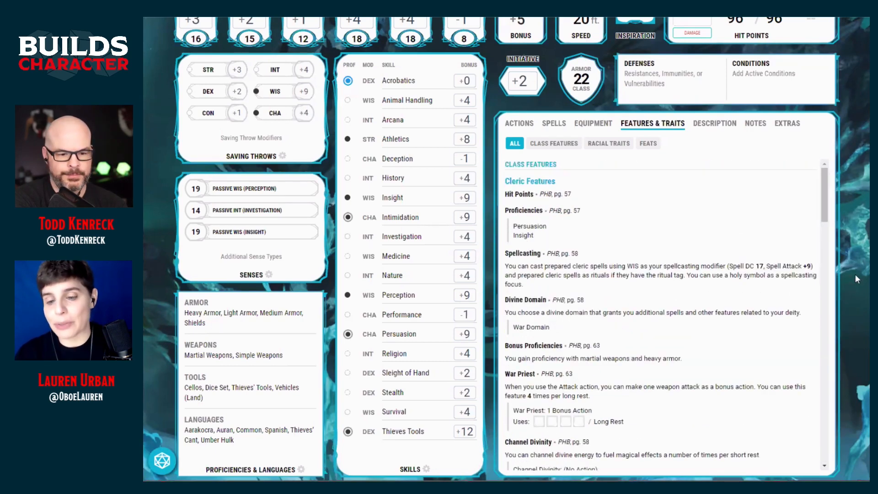
pyautogui.click(551, 124)
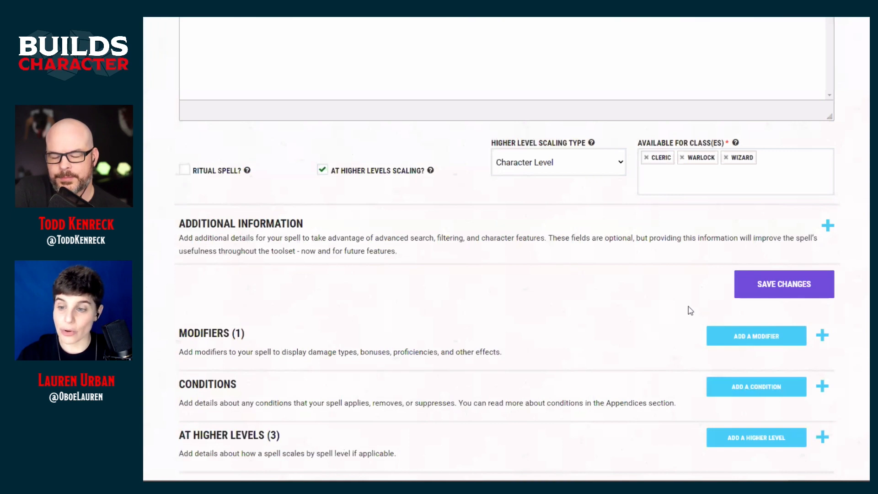
# Step: Return to the copied spell's edit page and browse the classes and subclasses it can be made available for, without choosing any
pyautogui.click(655, 172)
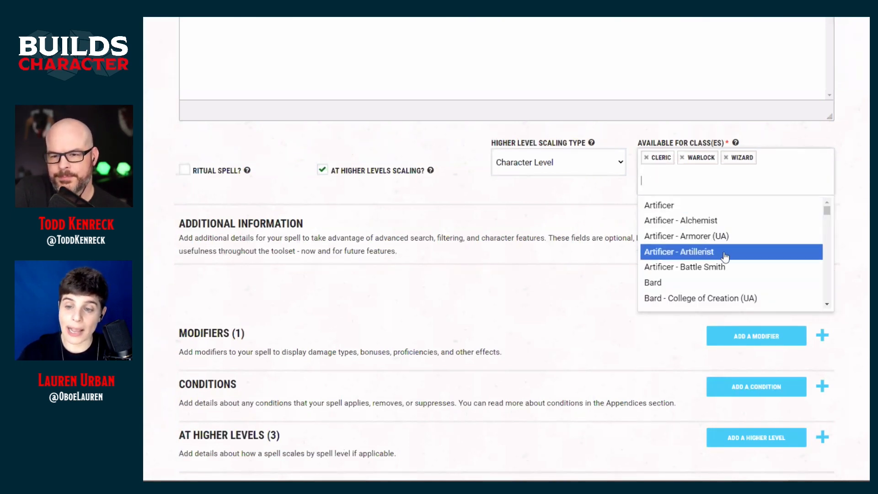
pyautogui.scroll(-2, 725, 257)
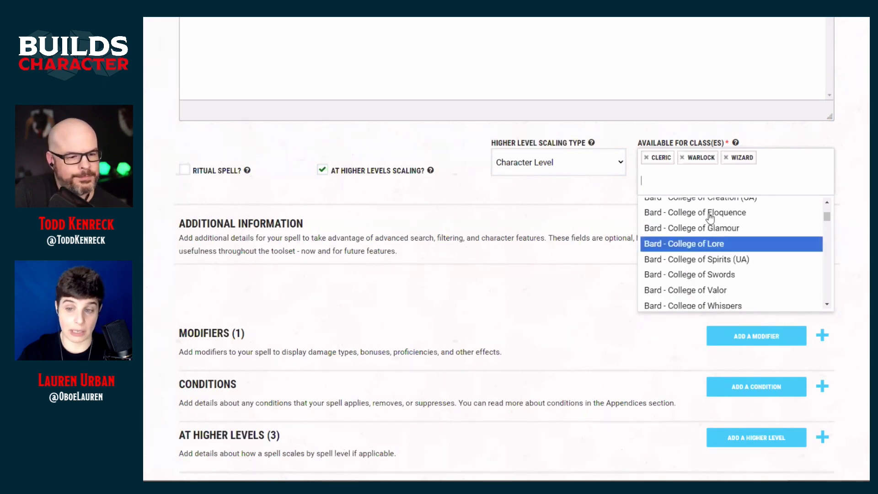
pyautogui.scroll(-3, 714, 280)
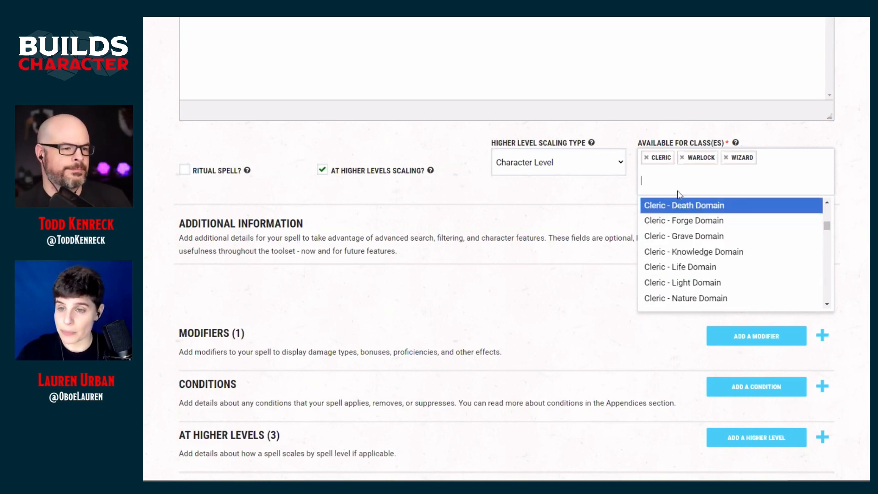
pyautogui.click(593, 200)
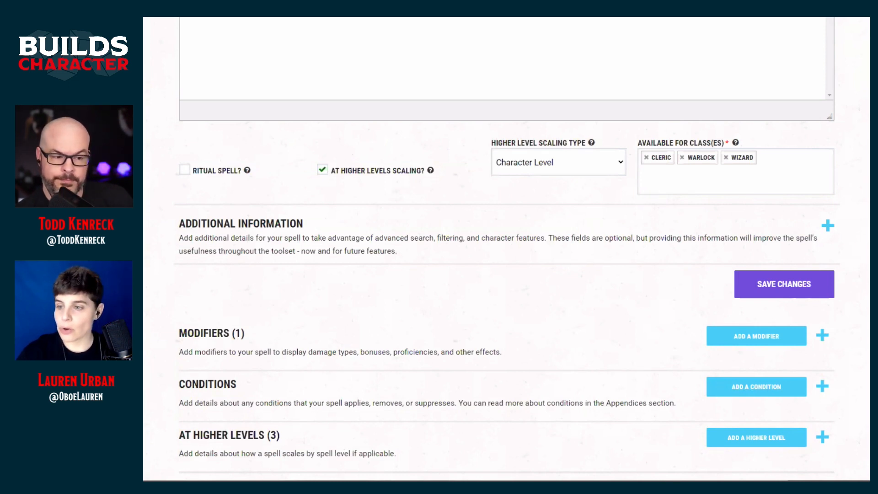
# Step: Open the Learn All The Spells feat for editing from the homebrew creations list
pyautogui.scroll(12, 384, 129)
pyautogui.moveTo(284, 74)
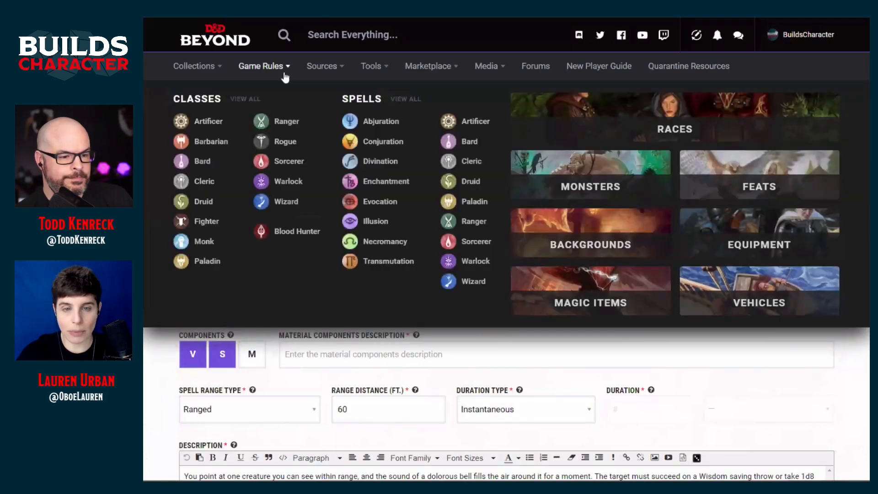
pyautogui.moveTo(201, 71)
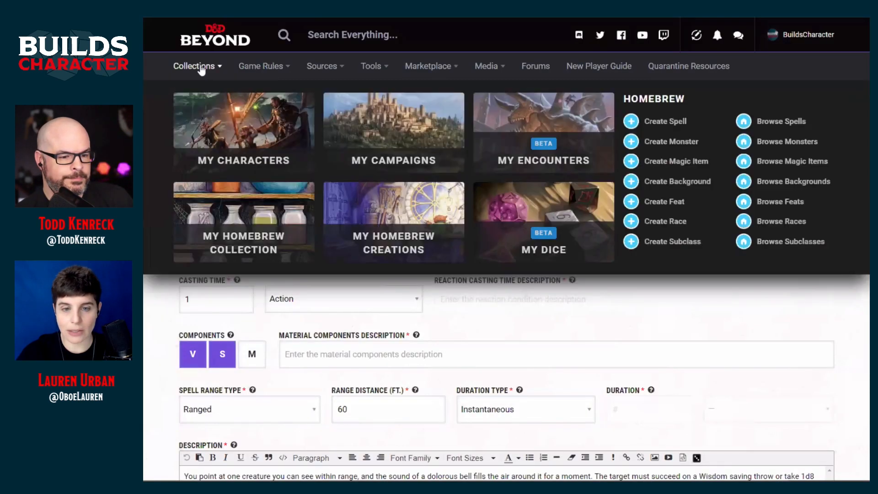
pyautogui.click(399, 213)
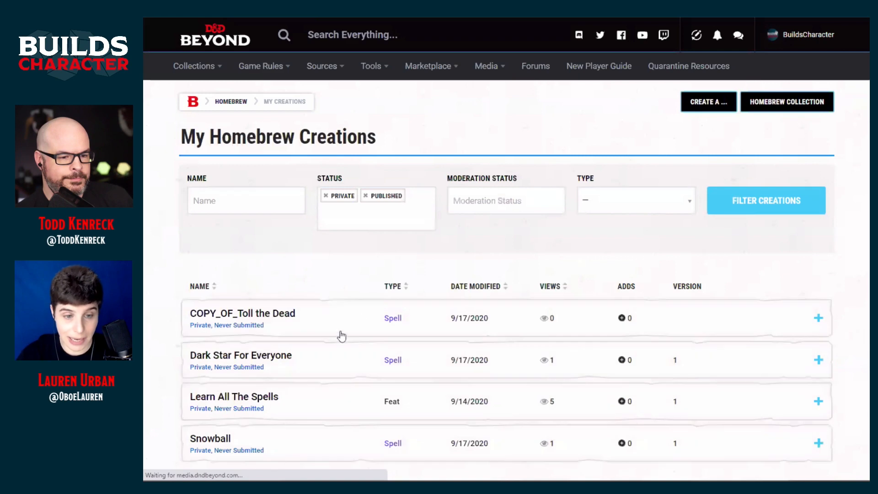
pyautogui.click(300, 406)
pyautogui.scroll(-4, 623, 290)
pyautogui.click(674, 236)
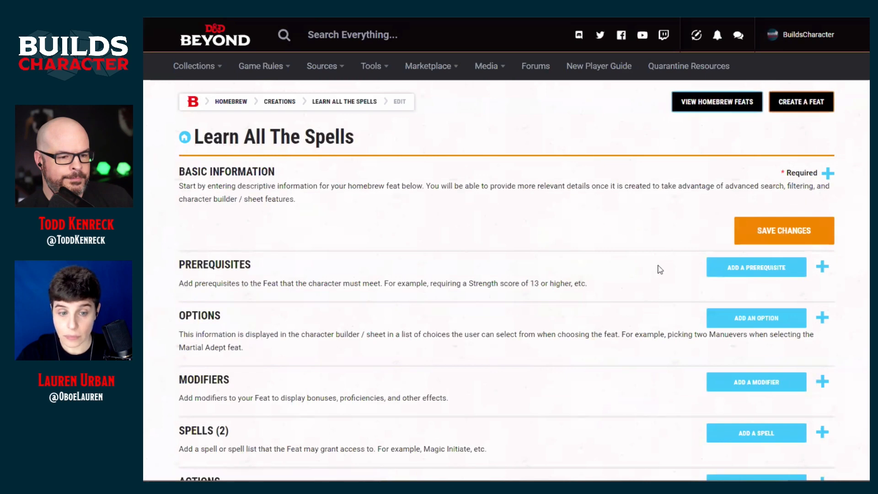
# Step: Expand the feat's spells and open the entry granting cantrips through level 5 from multiple classes for editing
pyautogui.scroll(-3, 648, 299)
pyautogui.click(822, 281)
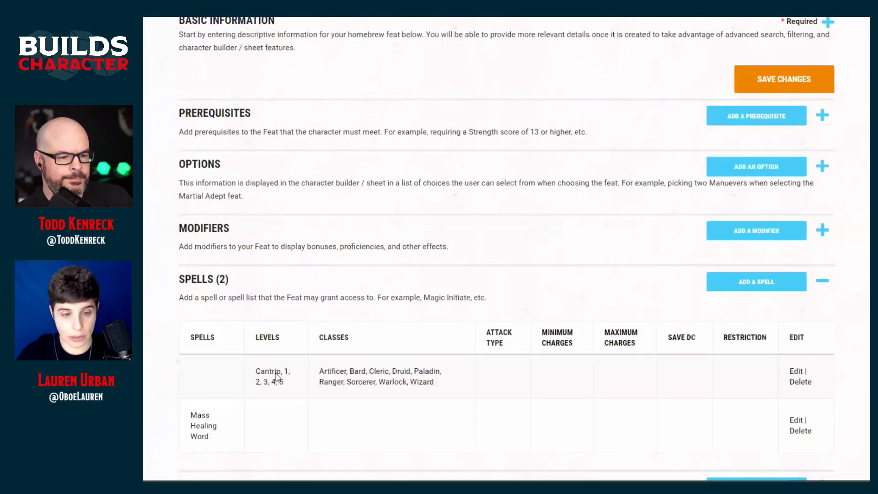
pyautogui.click(796, 373)
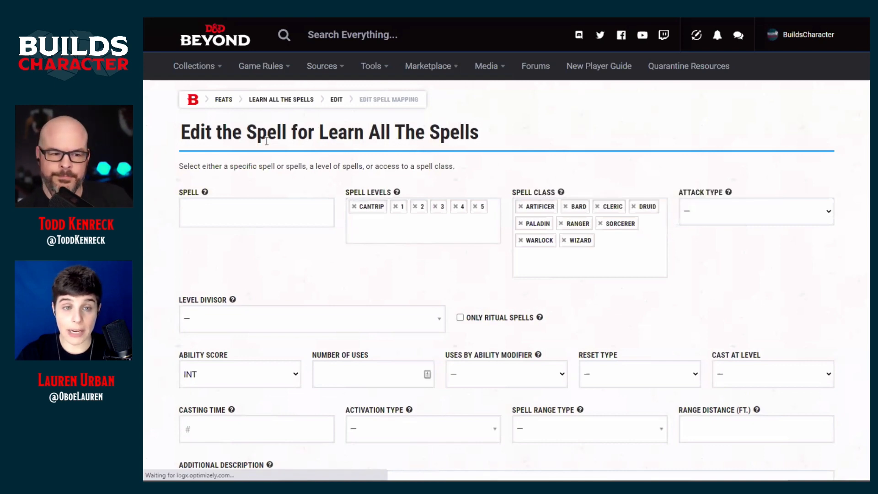
# Step: Return to the feat's edit page, list its granted spells, and reopen the entry covering cantrips through level 5 for editing
pyautogui.click(336, 100)
pyautogui.scroll(-5, 565, 310)
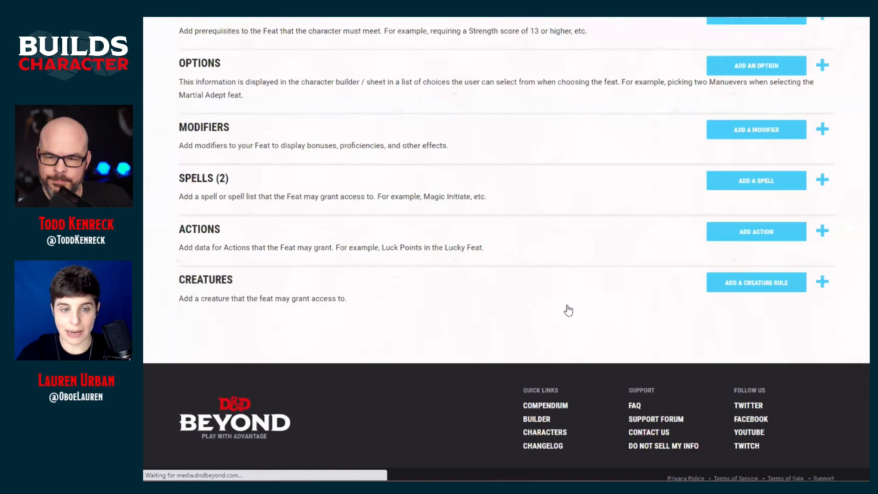
pyautogui.scroll(-3, 353, 247)
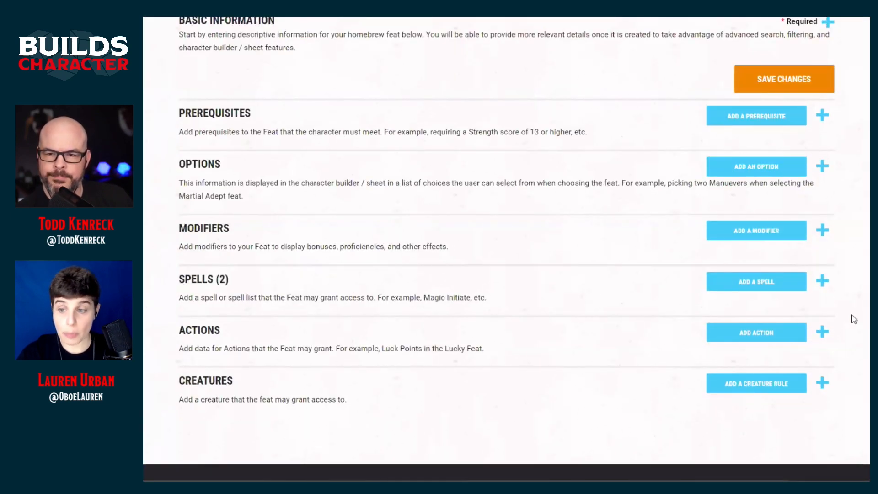
pyautogui.click(813, 286)
pyautogui.scroll(-2, 282, 286)
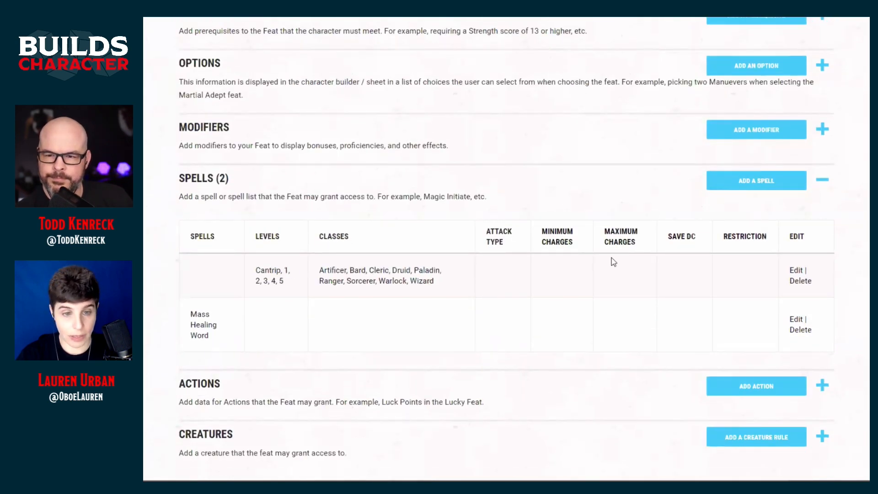
pyautogui.click(799, 271)
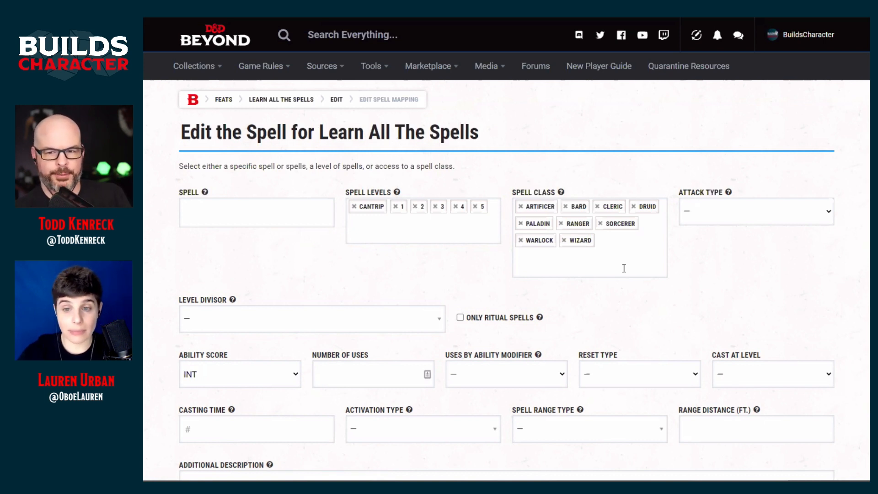
# Step: Remove every spell class except Wizard from the feat's spell entry
pyautogui.click(520, 207)
pyautogui.click(520, 206)
pyautogui.click(520, 206)
pyautogui.click(520, 206)
pyautogui.click(520, 206)
pyautogui.click(520, 206)
pyautogui.click(521, 207)
pyautogui.click(520, 206)
pyautogui.click(571, 226)
pyautogui.scroll(-1, 625, 281)
pyautogui.scroll(1, 625, 281)
pyautogui.click(731, 263)
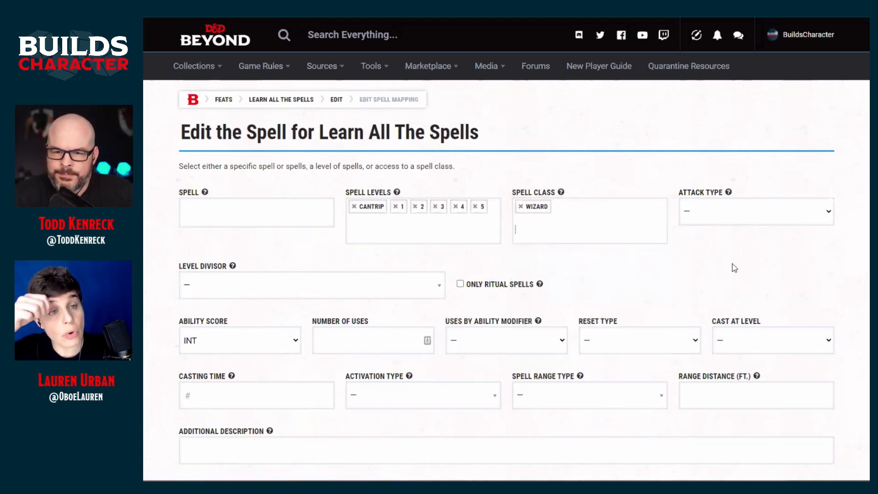
# Step: Add Cleric and Druid to the spell classes of the entry
pyautogui.click(583, 206)
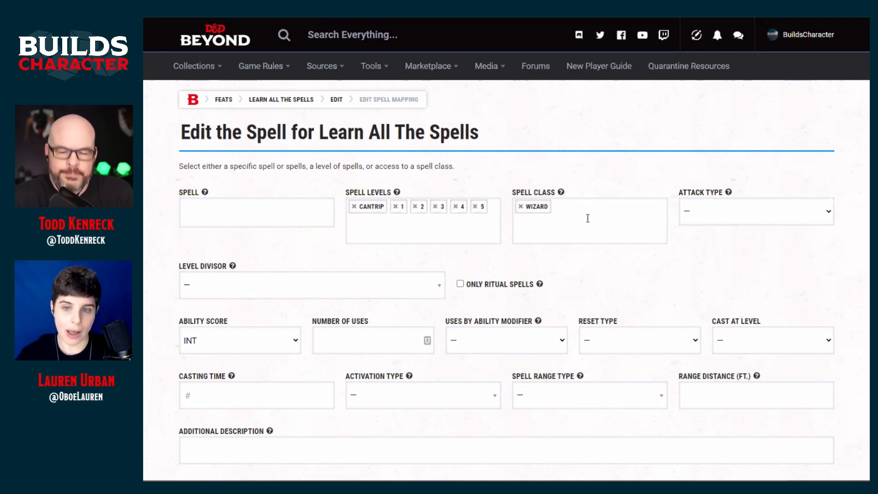
pyautogui.click(588, 218)
pyautogui.click(569, 284)
pyautogui.click(597, 214)
pyautogui.click(578, 285)
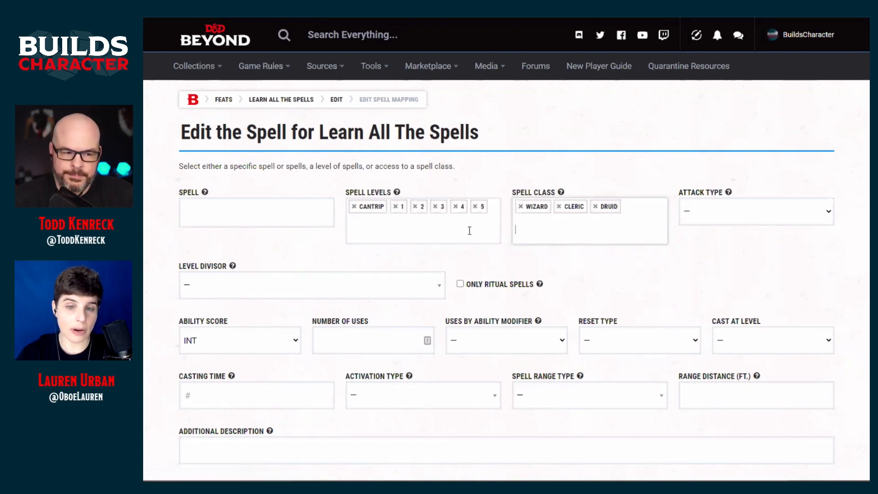
# Step: Remove cantrip, 2 and 4 from the entry's spell levels, add 7 and 9, and save the spell entry
pyautogui.click(353, 207)
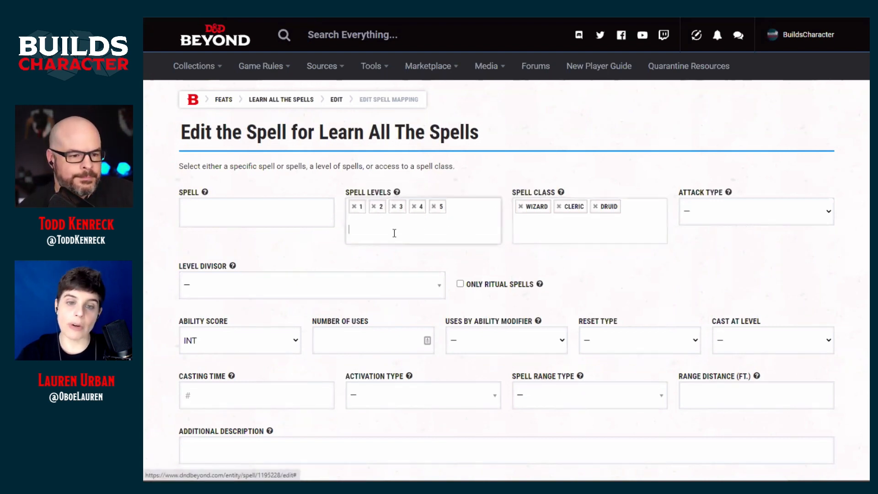
pyautogui.click(373, 207)
pyautogui.click(394, 207)
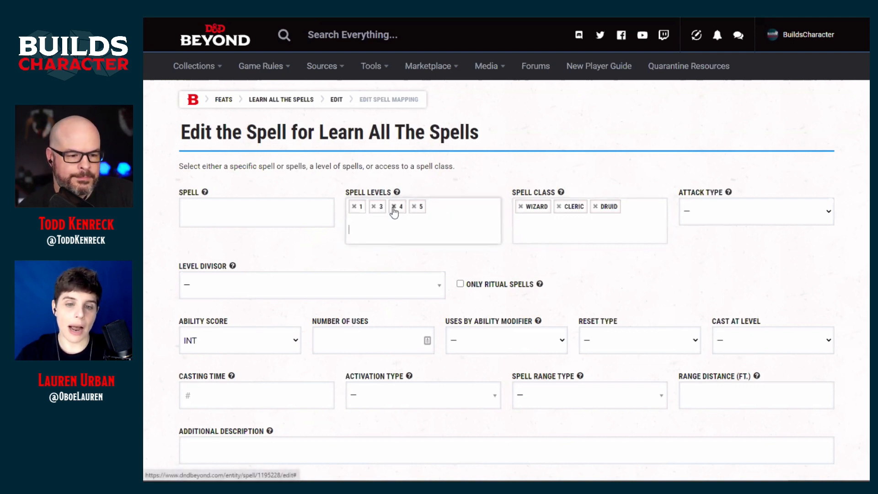
pyautogui.click(398, 234)
pyautogui.click(398, 316)
pyautogui.click(427, 236)
pyautogui.click(398, 330)
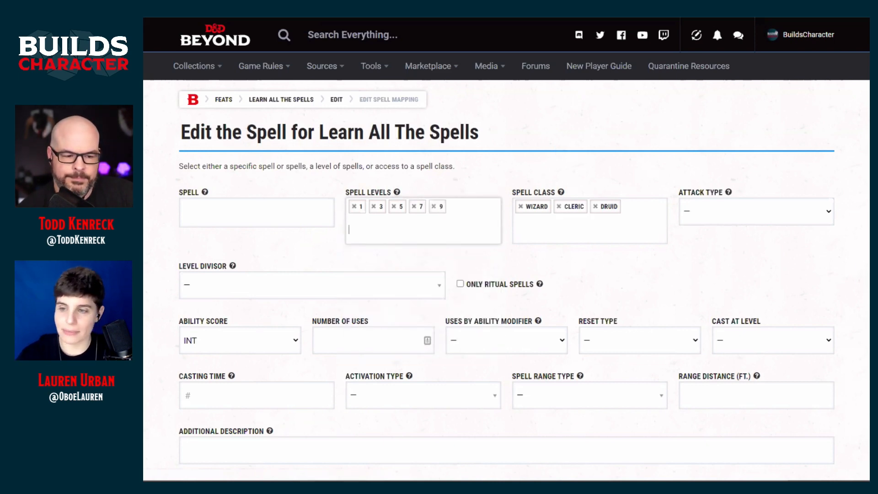
pyautogui.scroll(-5, 851, 275)
pyautogui.click(768, 270)
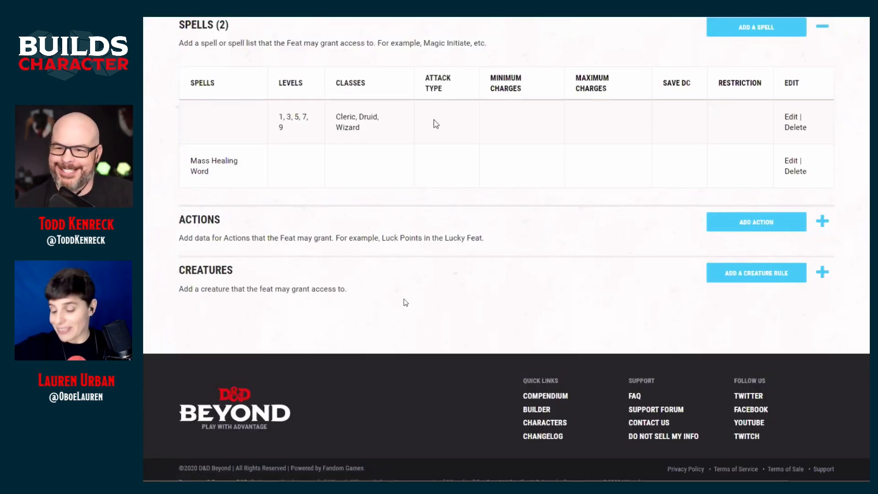
# Step: Switch to Kazer's character sheet and look over the spells section
pyautogui.click(249, 17)
pyautogui.scroll(3, 417, 100)
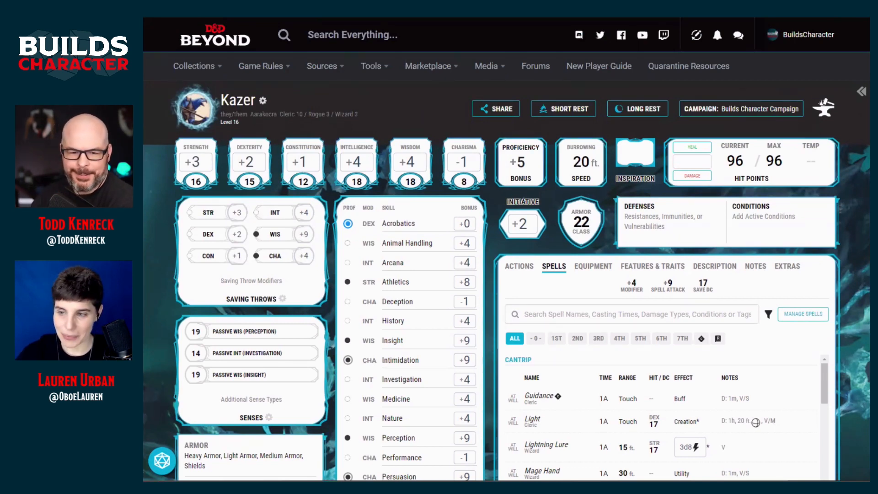
pyautogui.scroll(-3, 865, 367)
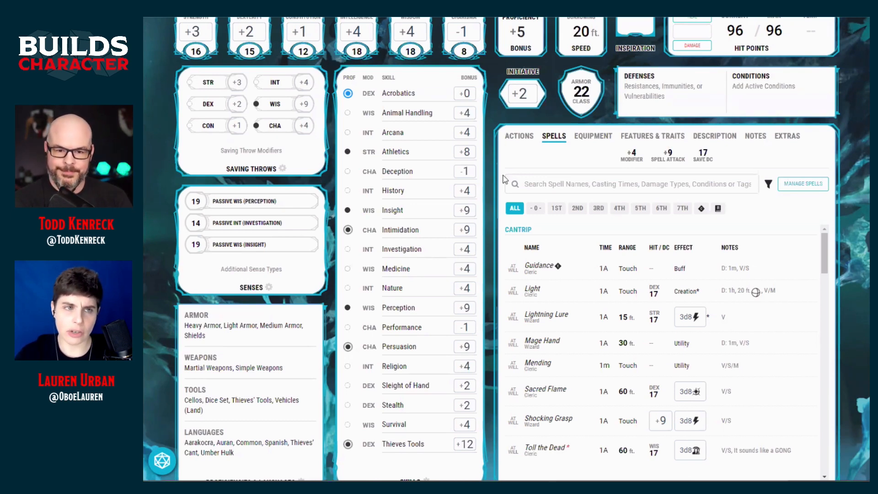
pyautogui.scroll(3, 484, 235)
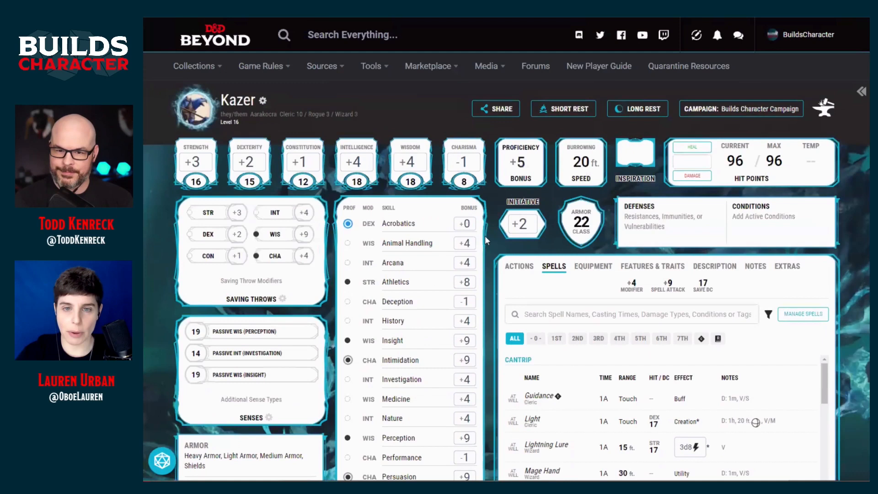